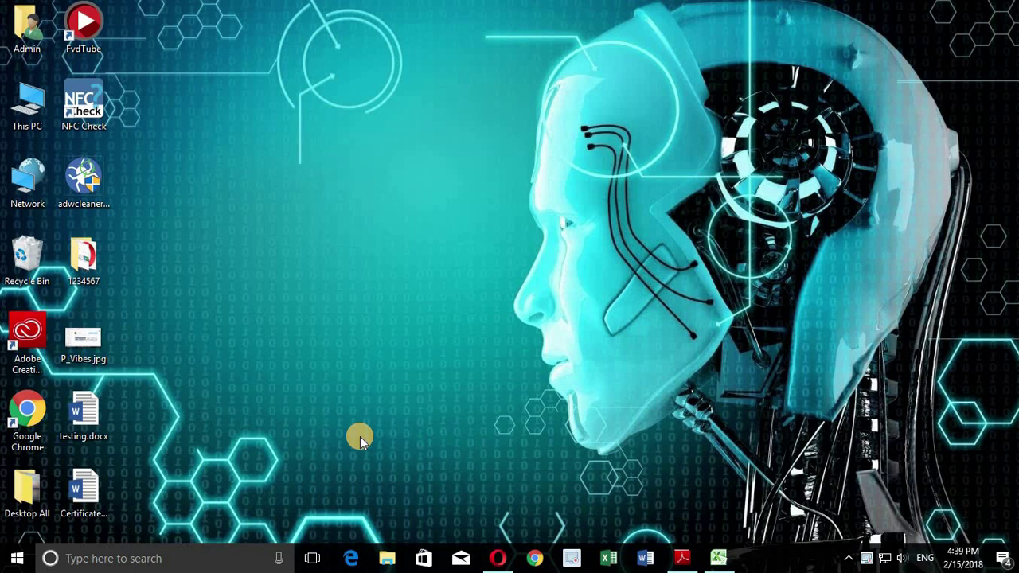
# Read the spreadsheet task text and the bar chart instruction in the question paper PDF.
pyautogui.click(682, 558)
pyautogui.moveTo(148, 107); pyautogui.dragTo(511, 327)
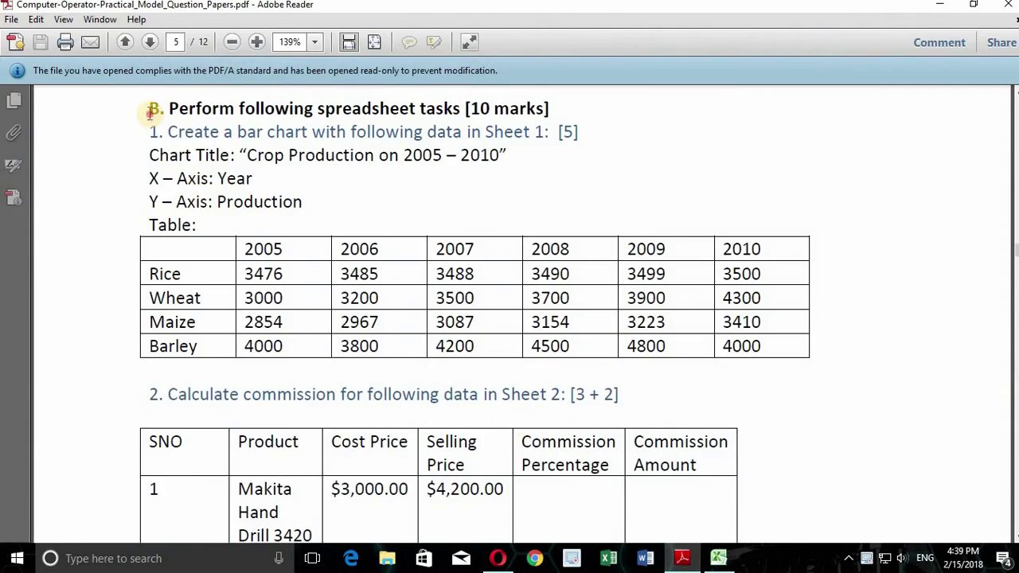
pyautogui.click(511, 326)
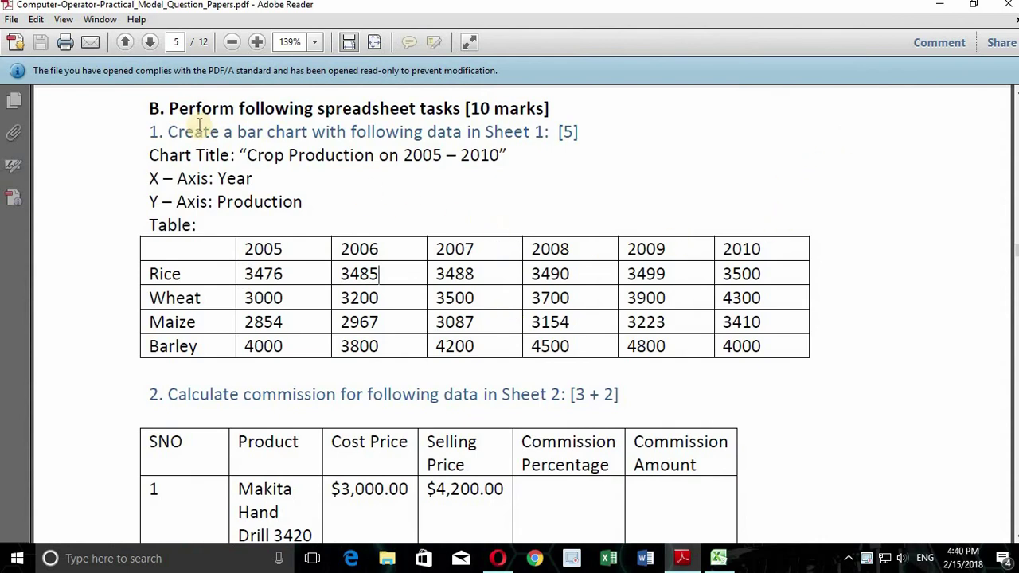
pyautogui.moveTo(168, 131); pyautogui.dragTo(532, 133)
pyautogui.click(534, 132)
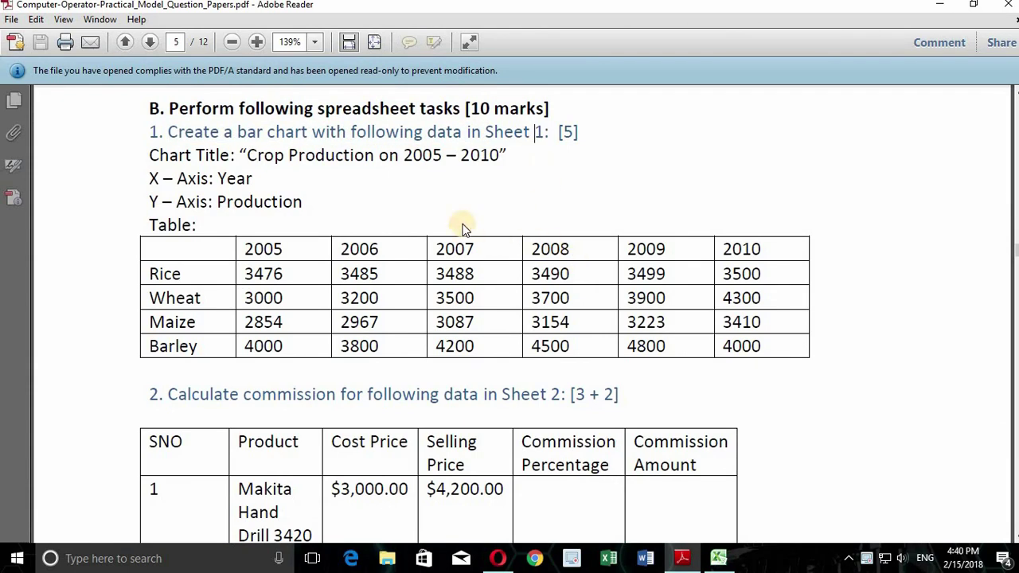
pyautogui.click(718, 558)
pyautogui.click(718, 558)
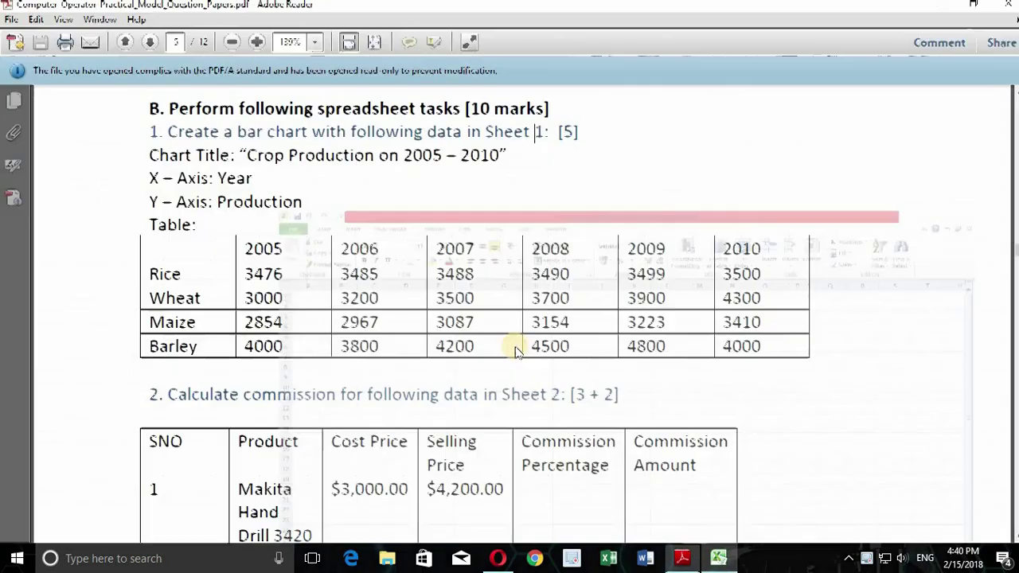
# Review the required chart title, X and Y axis labels and crop data table, then go to Excel.
pyautogui.moveTo(191, 155); pyautogui.dragTo(351, 155)
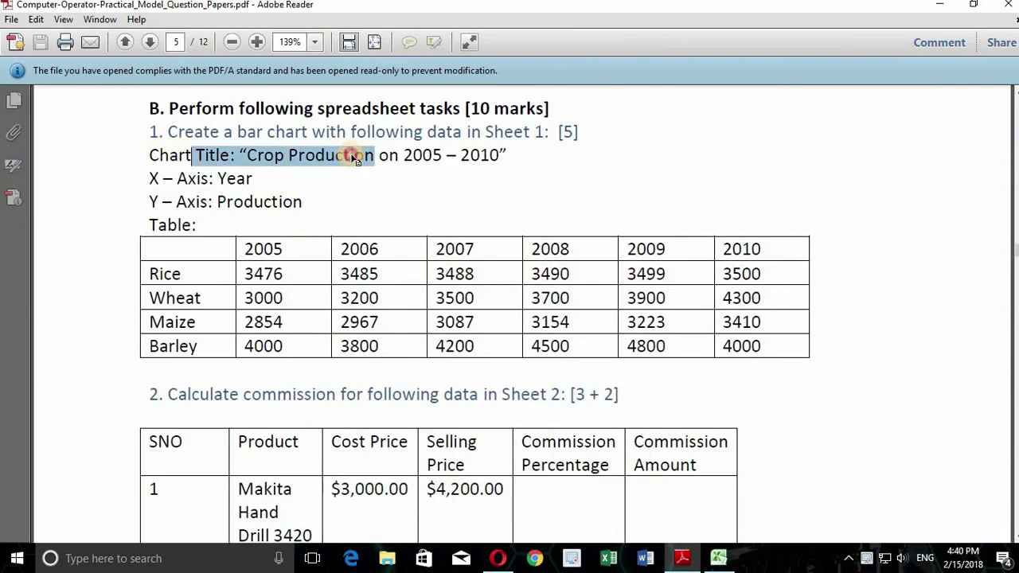
pyautogui.click(438, 155)
pyautogui.doubleClick(433, 155)
pyautogui.click(514, 165)
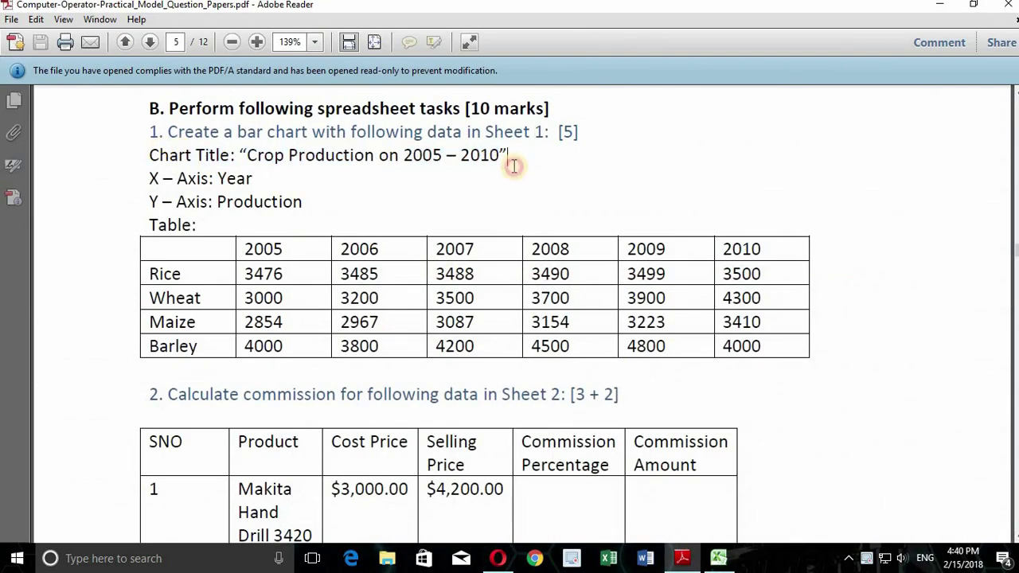
pyautogui.moveTo(147, 175); pyautogui.dragTo(356, 213)
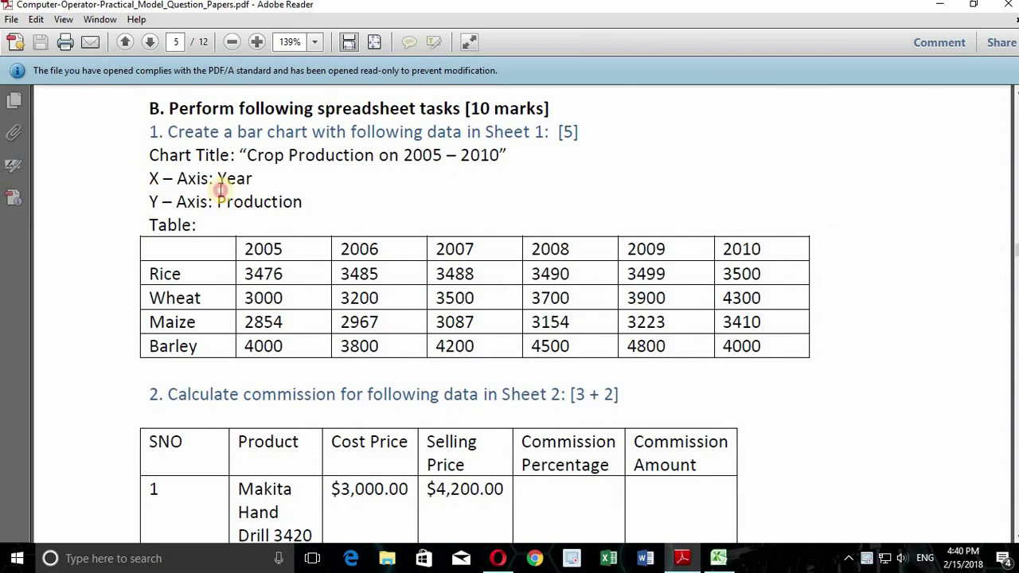
pyautogui.click(379, 215)
pyautogui.moveTo(193, 239); pyautogui.dragTo(705, 349)
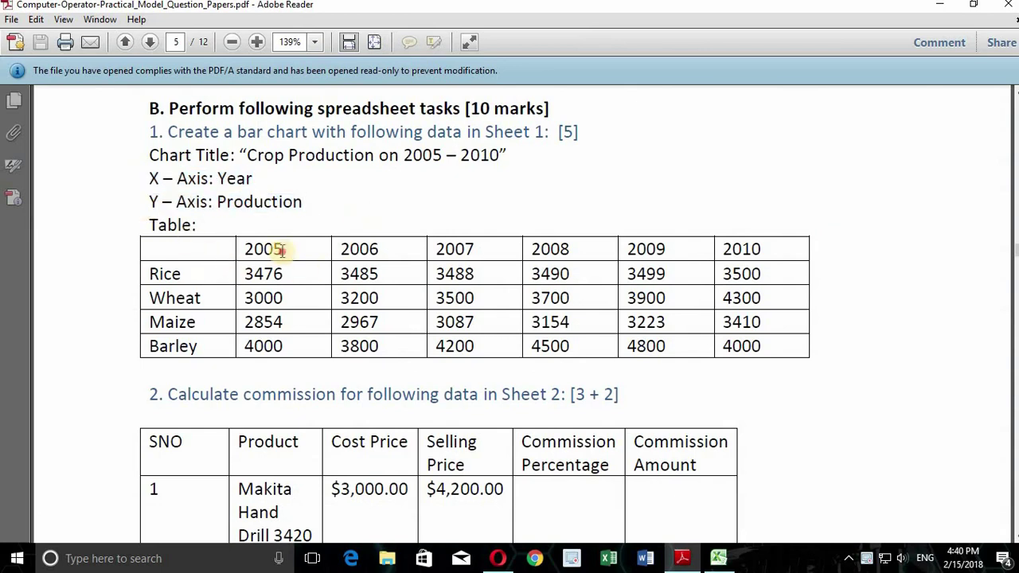
pyautogui.click(793, 361)
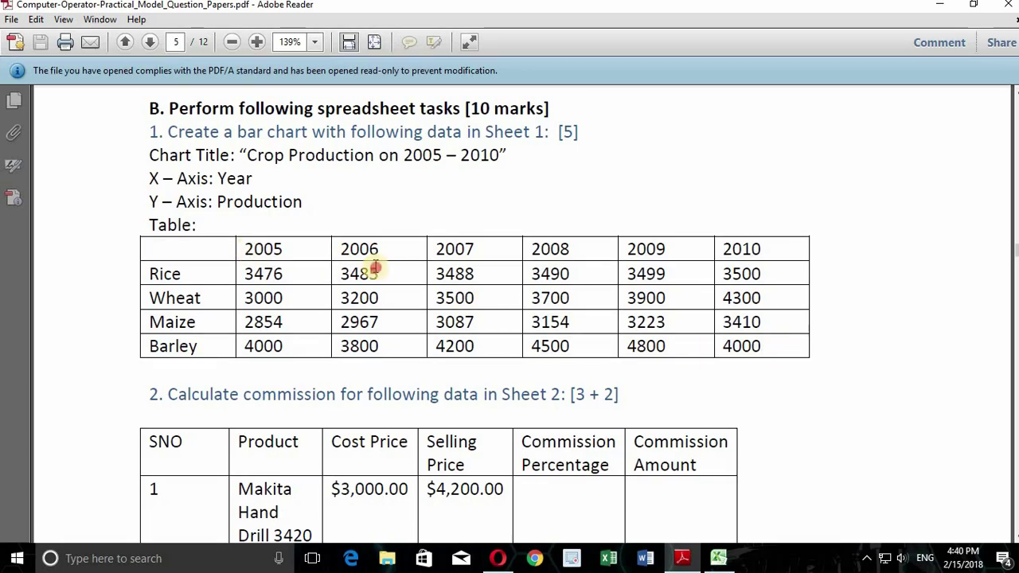
pyautogui.moveTo(374, 270); pyautogui.dragTo(772, 340)
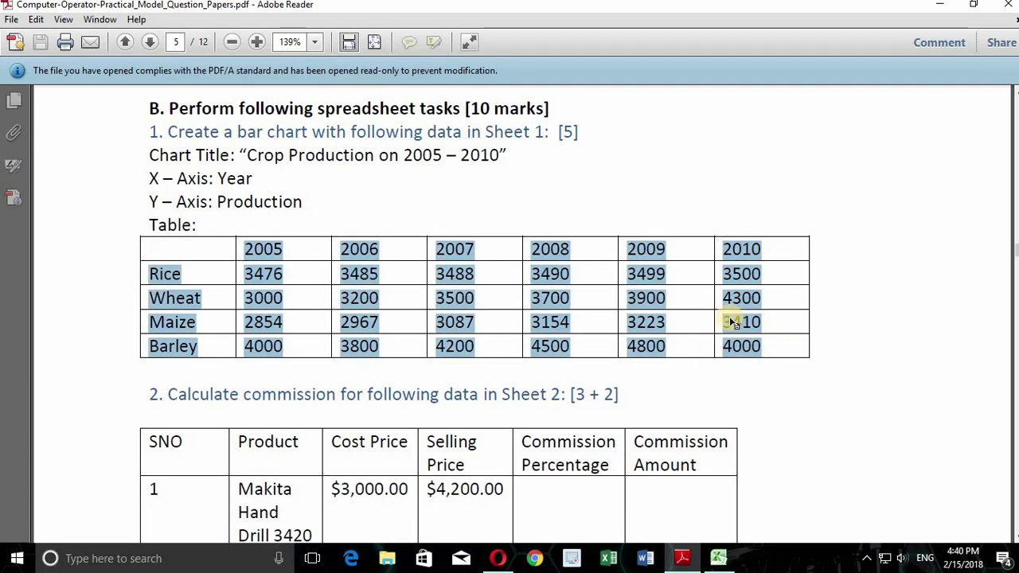
pyautogui.click(719, 558)
# Fill the year headers 2005 through 2010 across B1:G1.
pyautogui.click(81, 243)
pyautogui.click(94, 120)
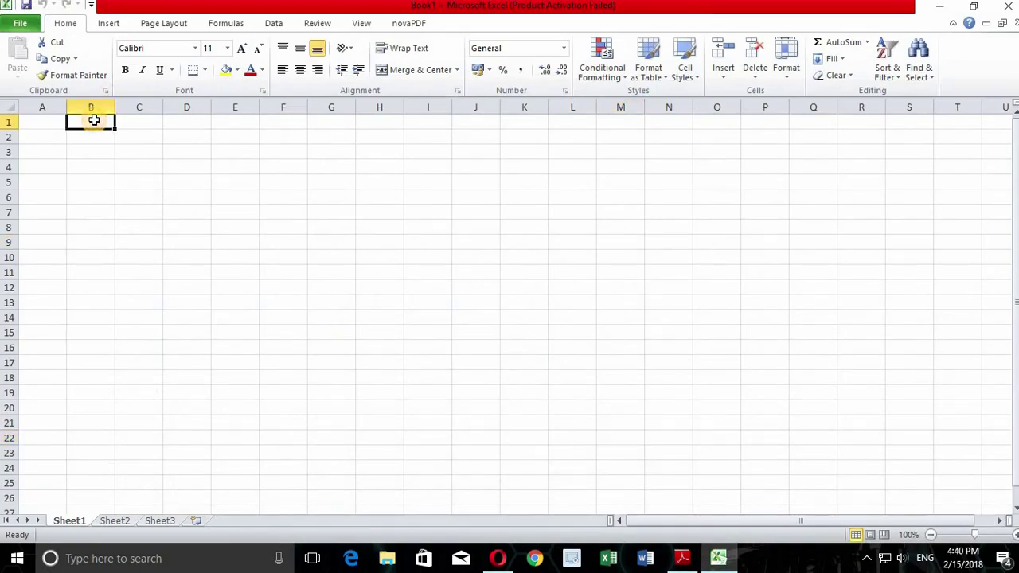
pyautogui.write('2005')
pyautogui.press('Return')
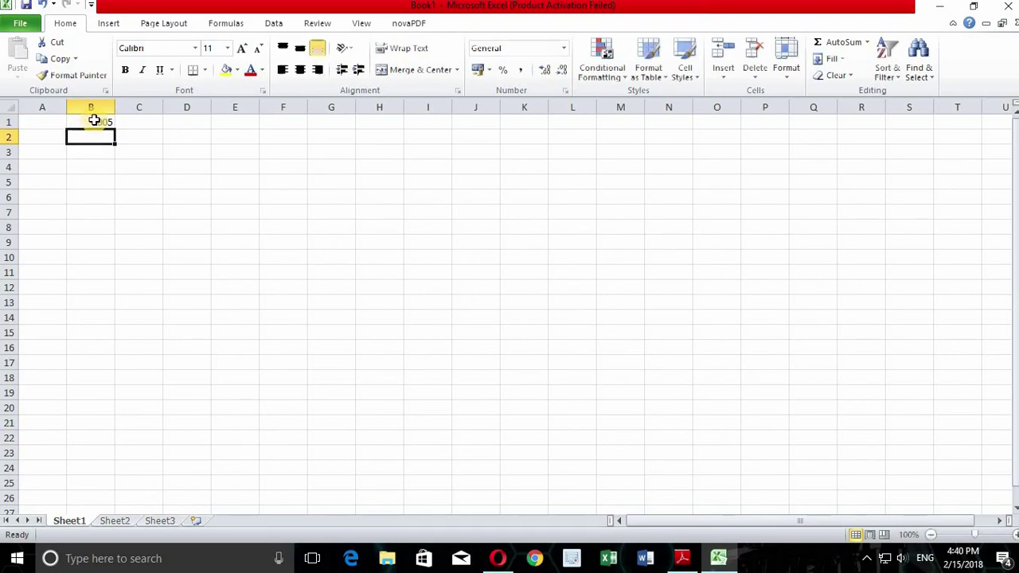
pyautogui.click(94, 121)
pyautogui.moveTo(115, 127)
pyautogui.mouseDown()
pyautogui.moveTo(330, 135)
pyautogui.moveTo(320, 155)
pyautogui.mouseUp()
pyautogui.click(235, 197)
# Enter the crop names Rice, Wheat, Maize and Barley in A2:A5.
pyautogui.click(104, 142)
pyautogui.click(52, 139)
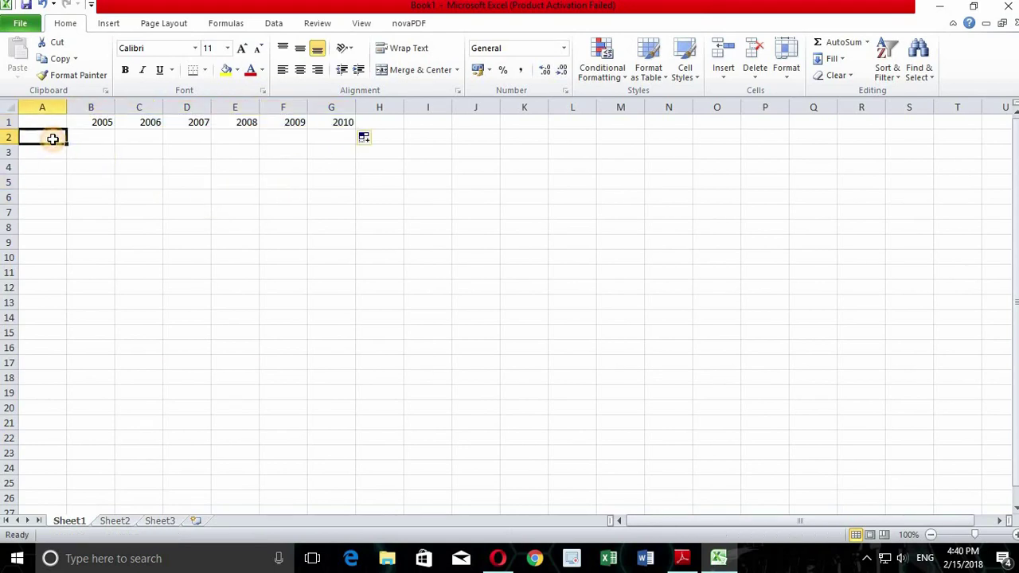
pyautogui.write('Rice')
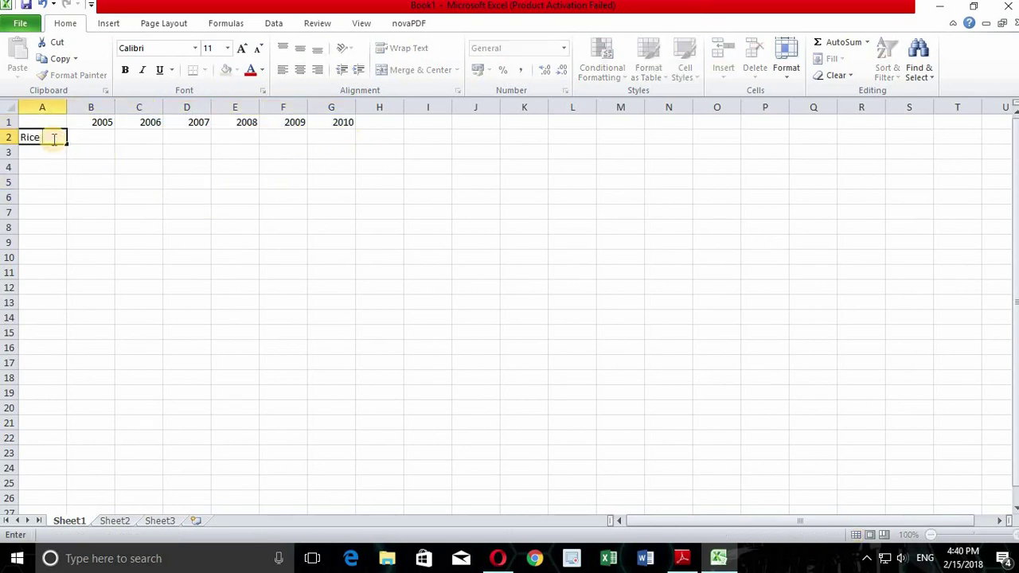
pyautogui.press('Return')
pyautogui.write('Wheat')
pyautogui.press('Return')
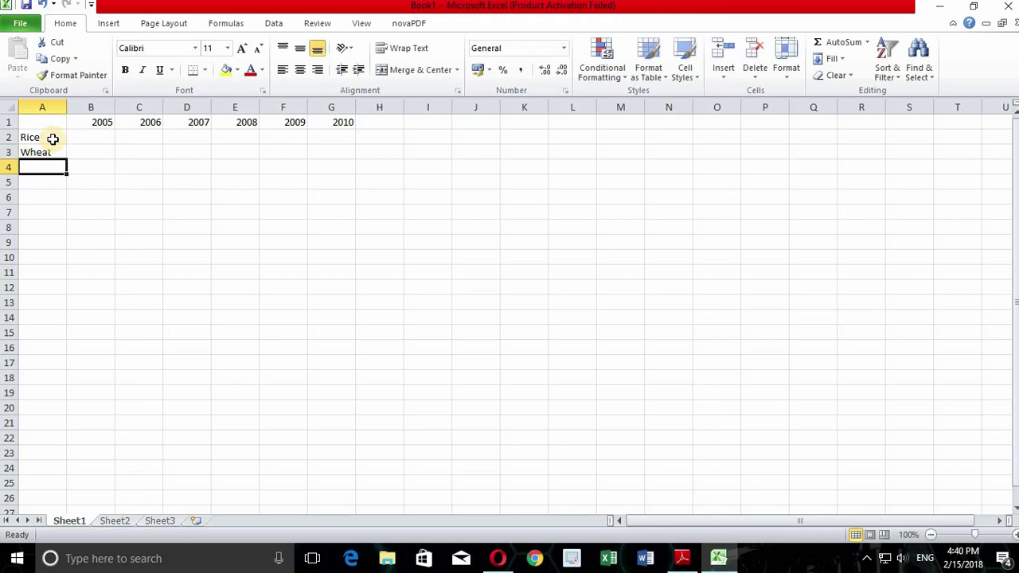
pyautogui.write('ze')
pyautogui.press('Return')
pyautogui.write('Barl')
pyautogui.press('Return')
# Enter the 2005 production figures 3476, 3000, 2854 and 4000 in B2:B5.
pyautogui.press('Up')
pyautogui.press('Up')
pyautogui.press('Up')
pyautogui.press('Right')
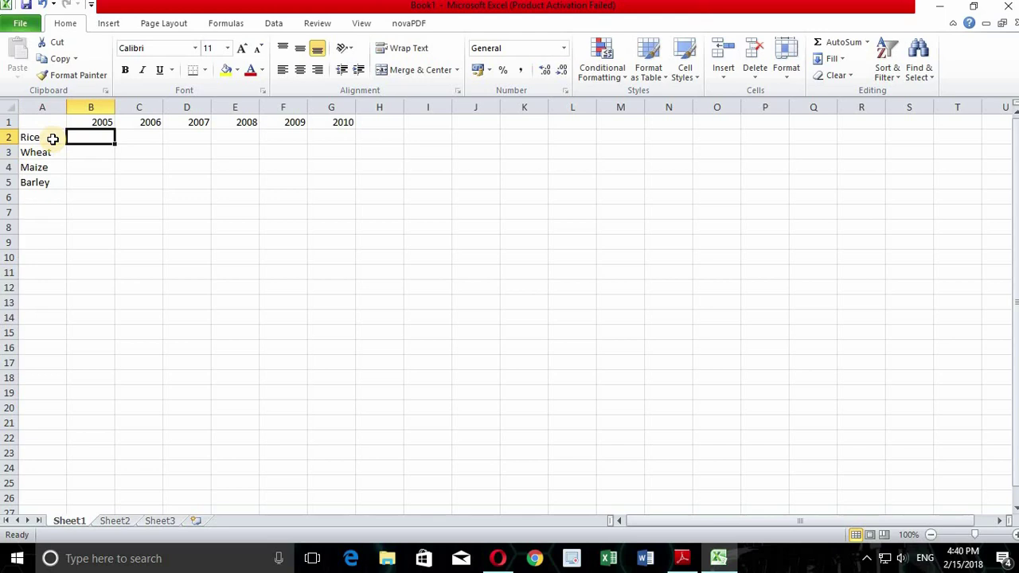
pyautogui.write('3476')
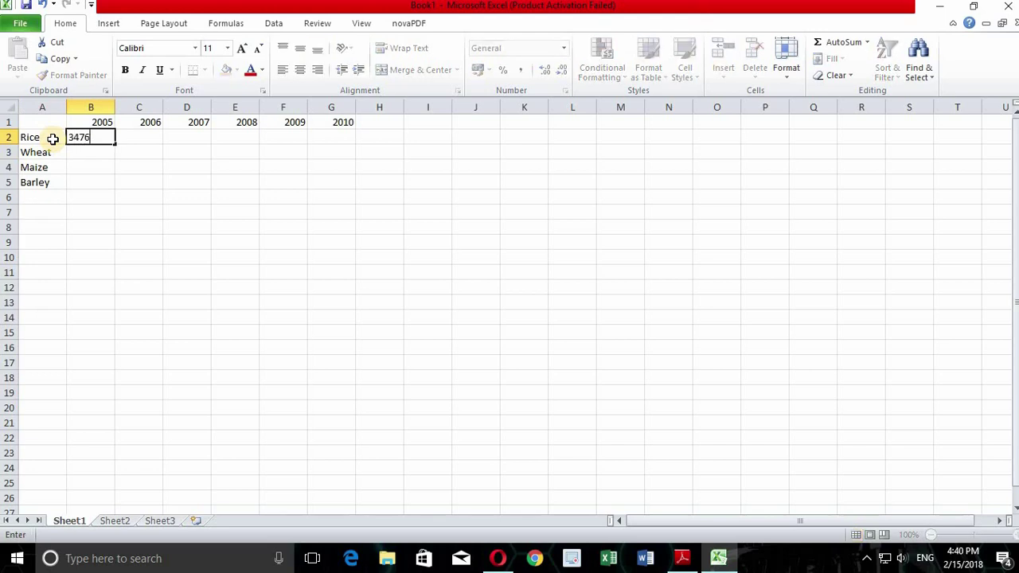
pyautogui.press('Return')
pyautogui.write('3000')
pyautogui.press('Return')
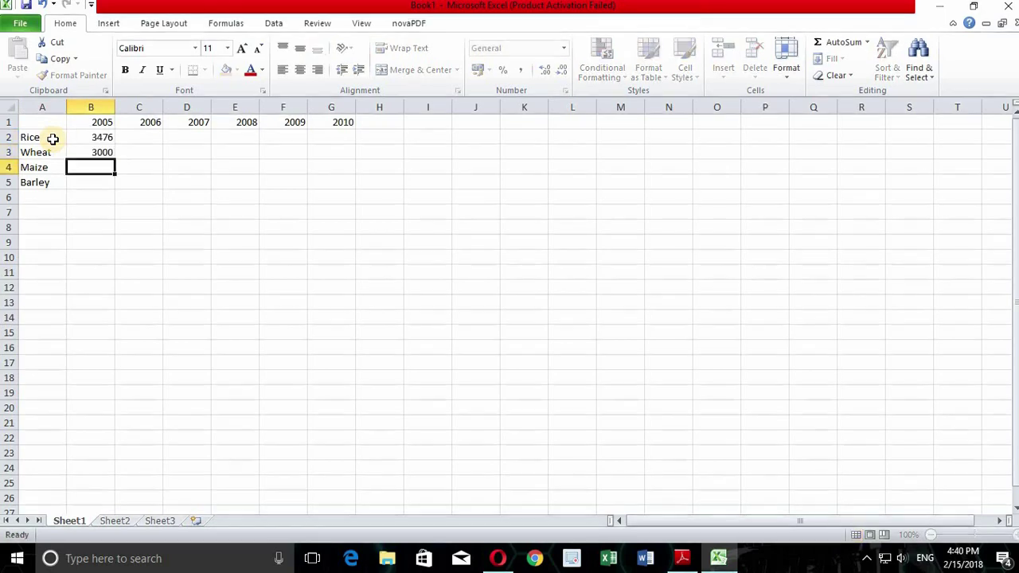
pyautogui.write('2854')
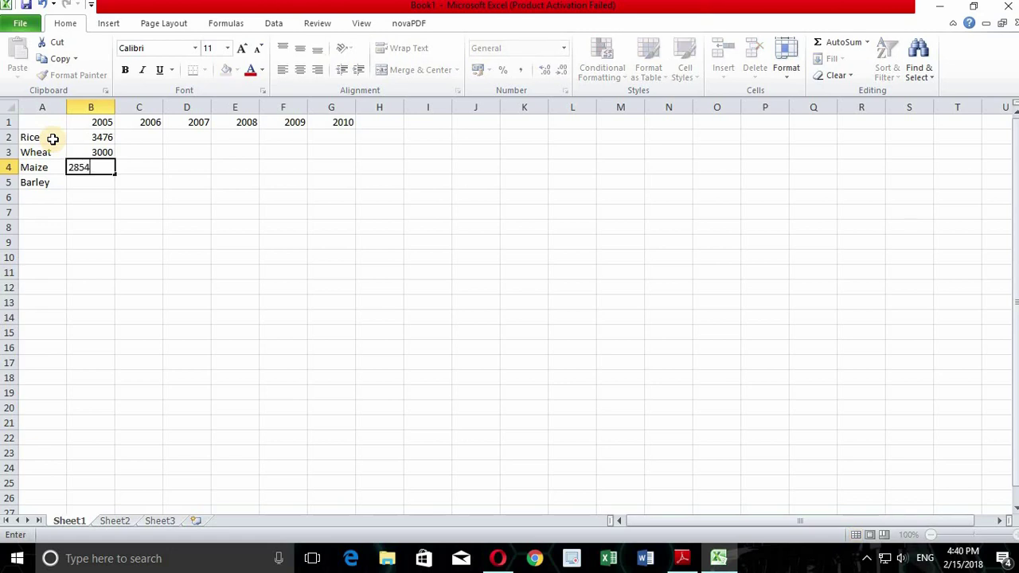
pyautogui.press('Return')
pyautogui.write('4000')
pyautogui.press('Return')
# Enter the remaining production figures (last column 3500, 4300, 3410, 4000) and select A1:G5.
pyautogui.click(143, 137)
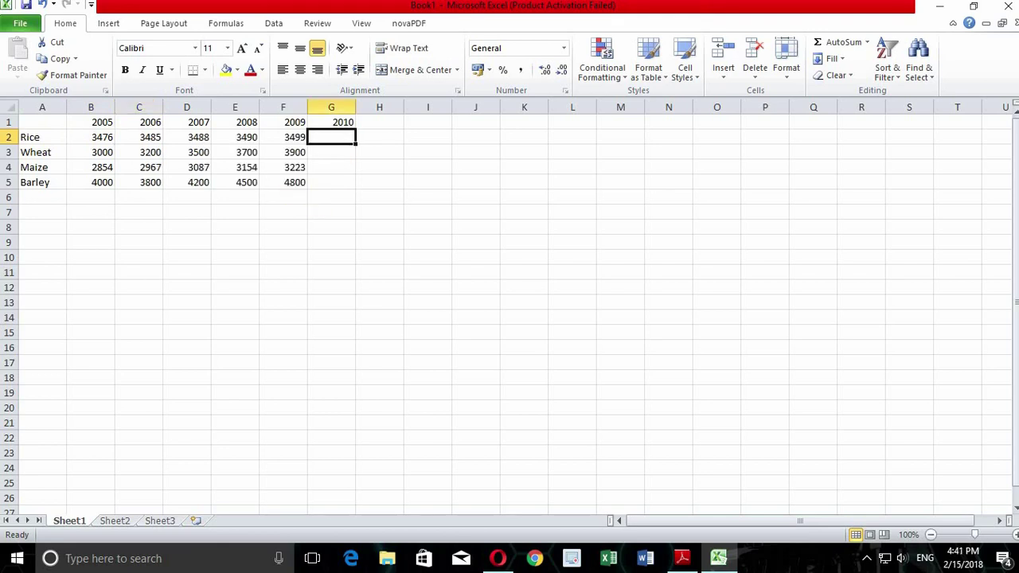
pyautogui.write('3500')
pyautogui.press('Return')
pyautogui.write('4')
pyautogui.press('Return')
pyautogui.write('3410')
pyautogui.press('Return')
pyautogui.write('40')
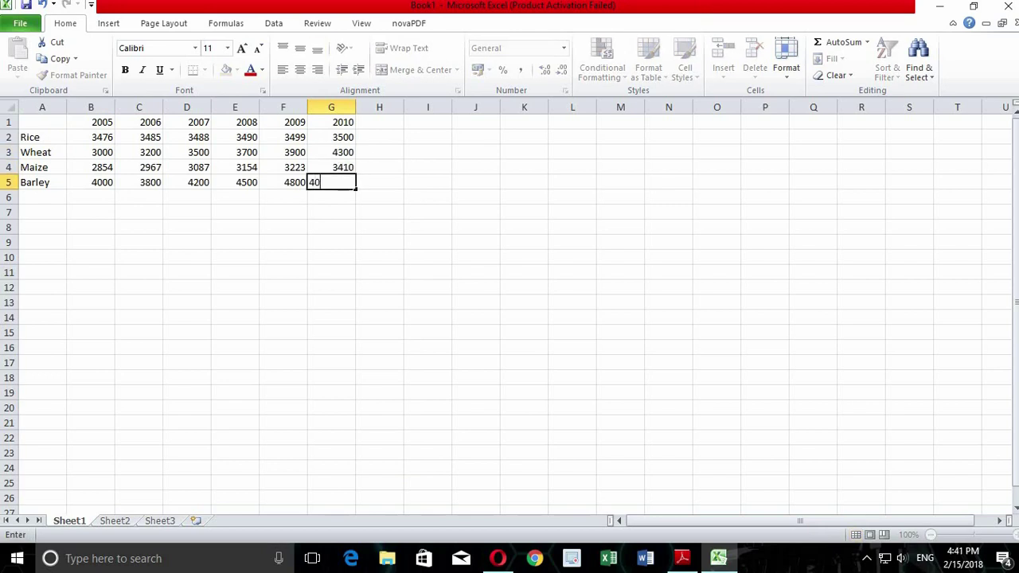
pyautogui.press('Return')
pyautogui.click(374, 295)
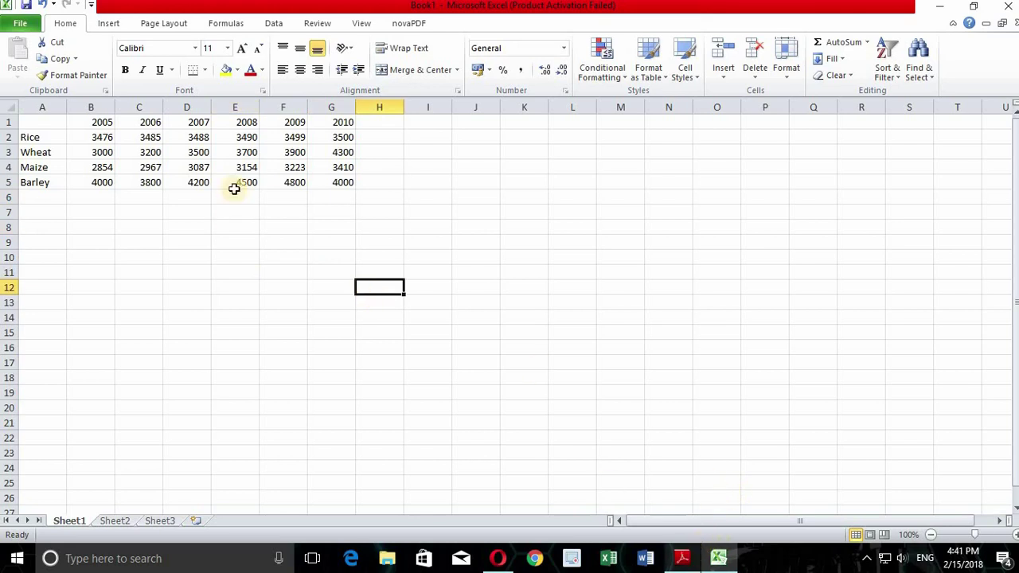
pyautogui.moveTo(36, 122); pyautogui.dragTo(343, 182)
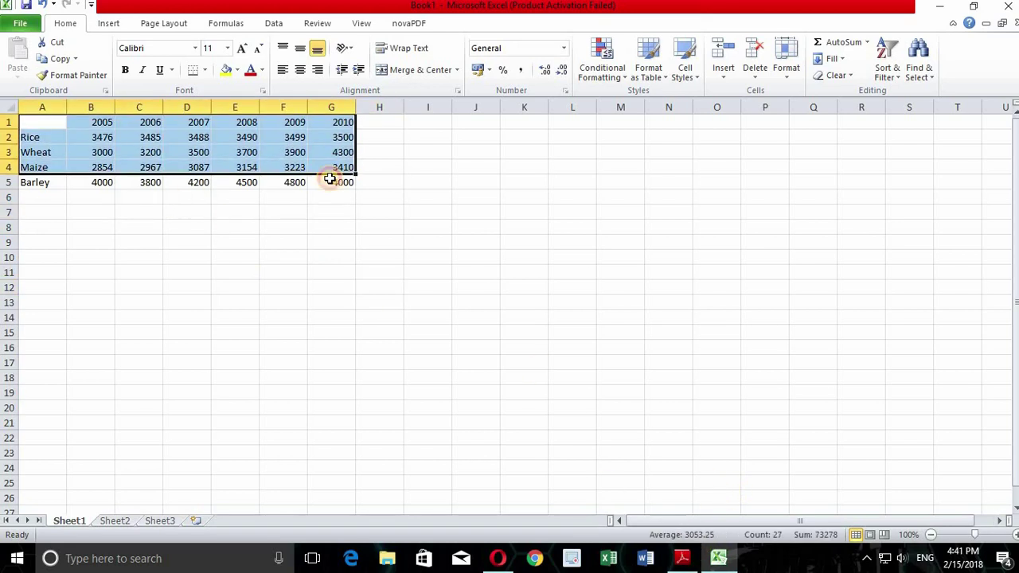
pyautogui.click(718, 558)
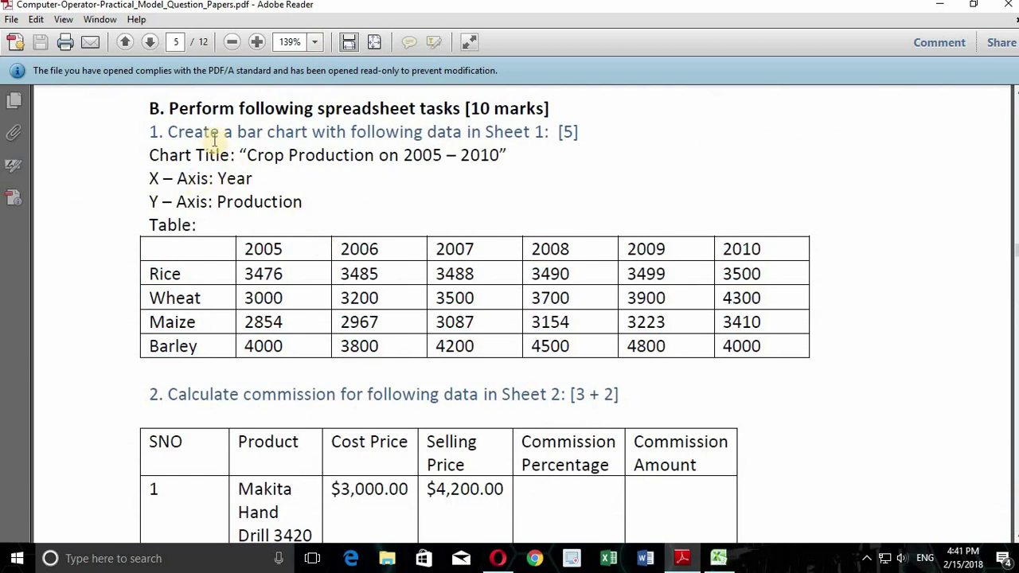
# Recheck the bar chart task wording and required chart title, then return to the Excel workbook.
pyautogui.moveTo(213, 139); pyautogui.dragTo(321, 144)
pyautogui.click(383, 203)
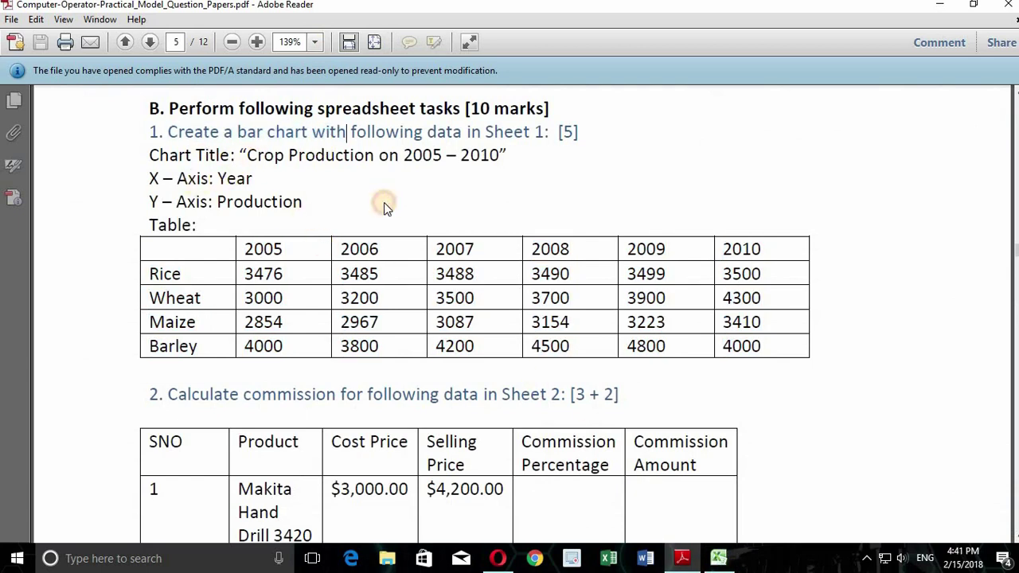
pyautogui.moveTo(260, 155); pyautogui.dragTo(508, 168)
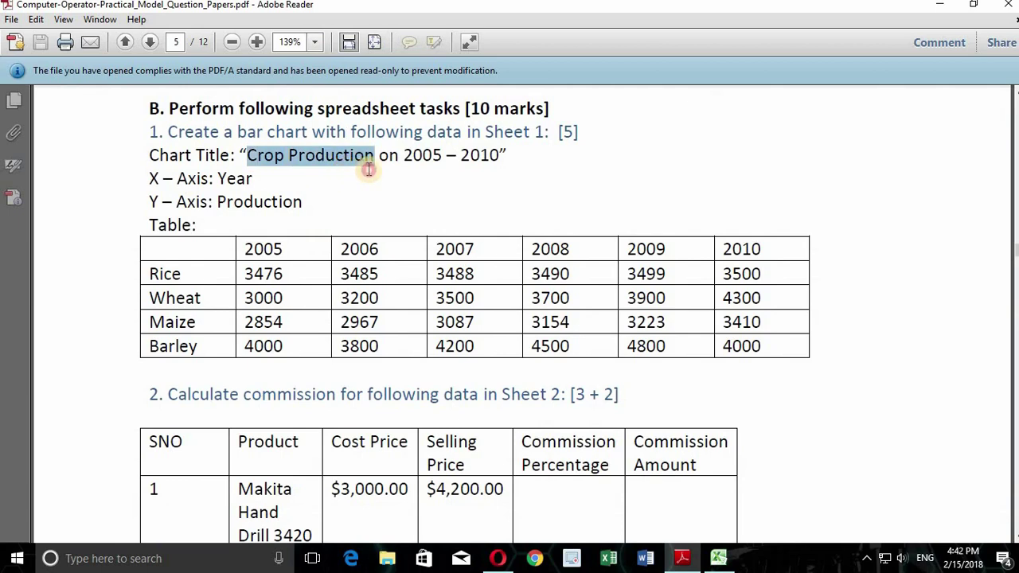
pyautogui.click(508, 170)
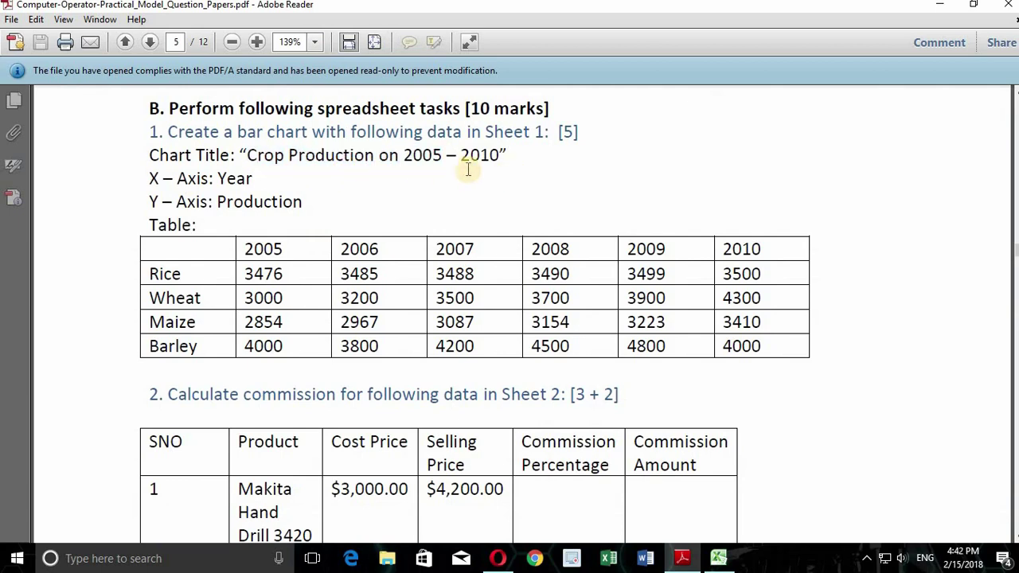
pyautogui.click(683, 558)
pyautogui.click(683, 558)
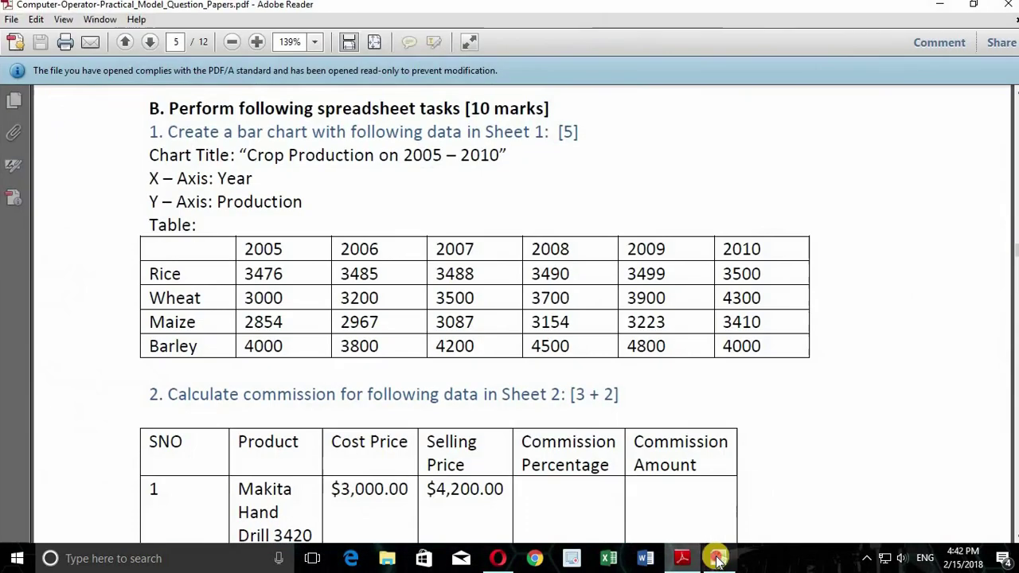
pyautogui.click(718, 558)
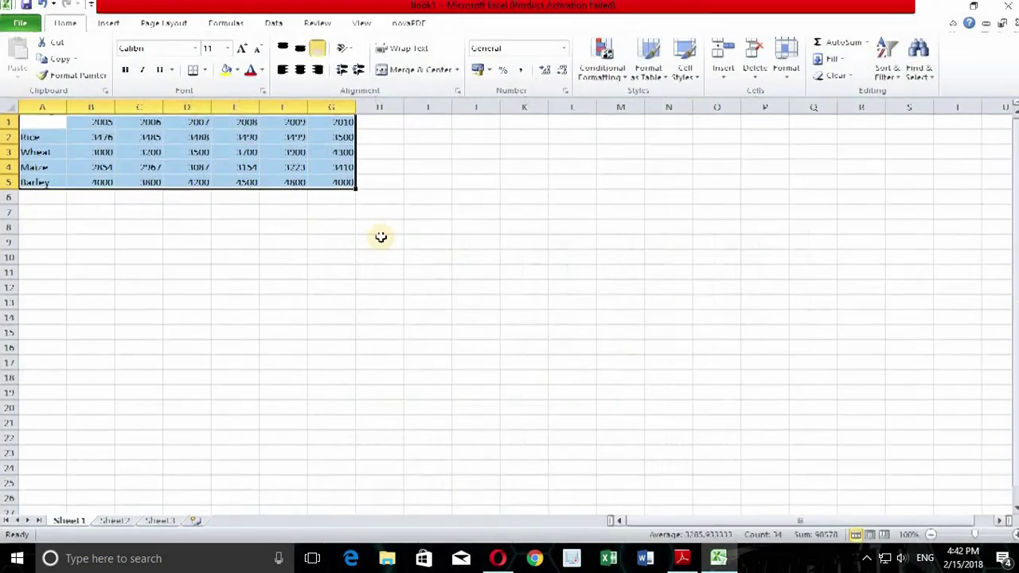
# Insert a 2-D clustered bar chart of the crop table A1:G5 from the Insert tab.
pyautogui.click(111, 24)
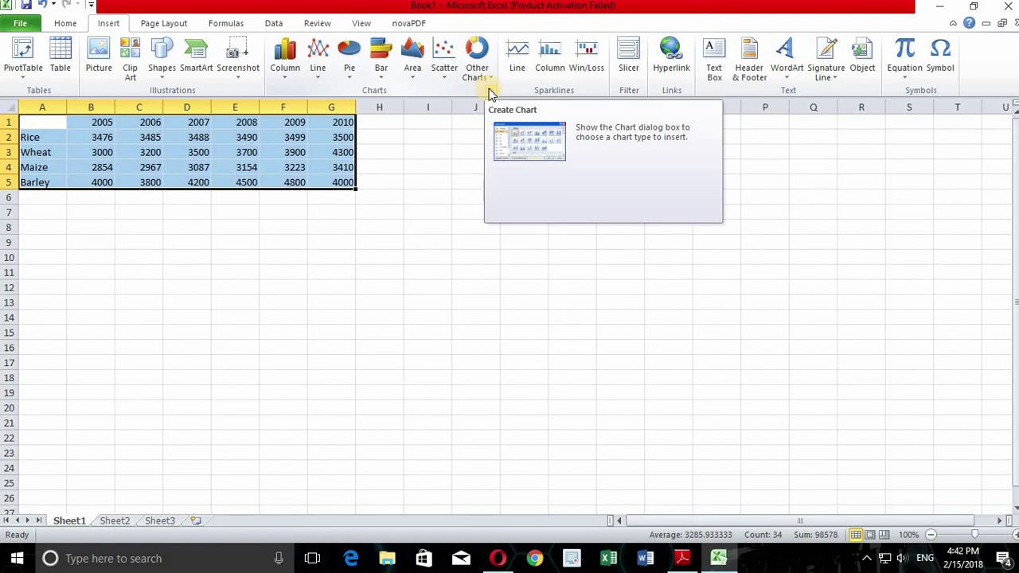
pyautogui.click(380, 73)
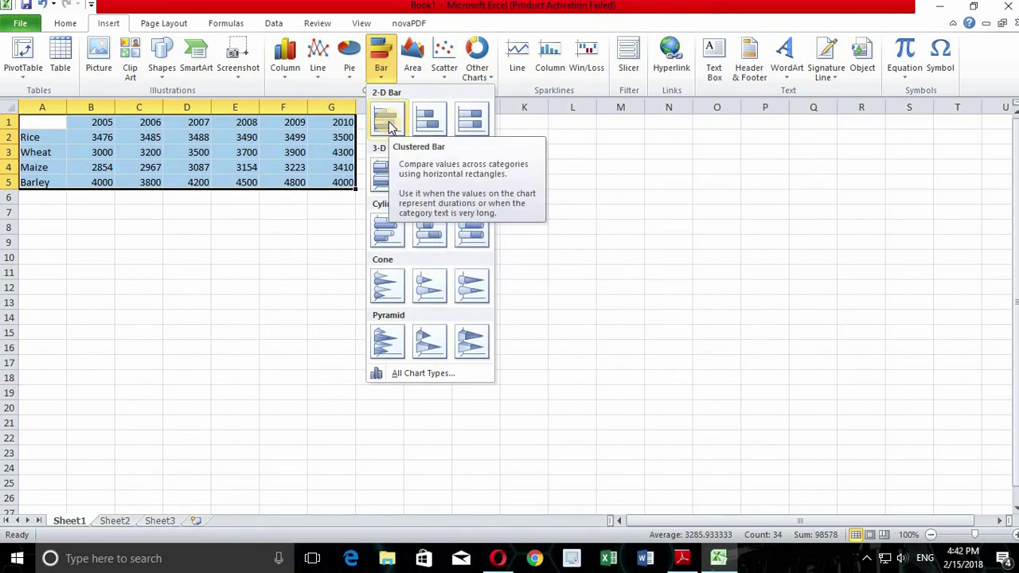
pyautogui.click(387, 121)
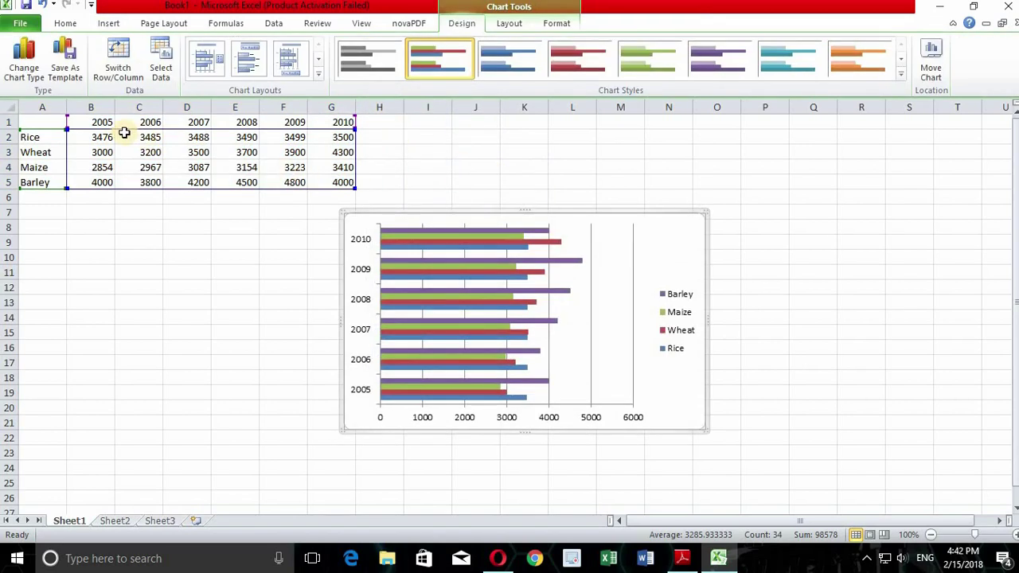
pyautogui.moveTo(514, 266)
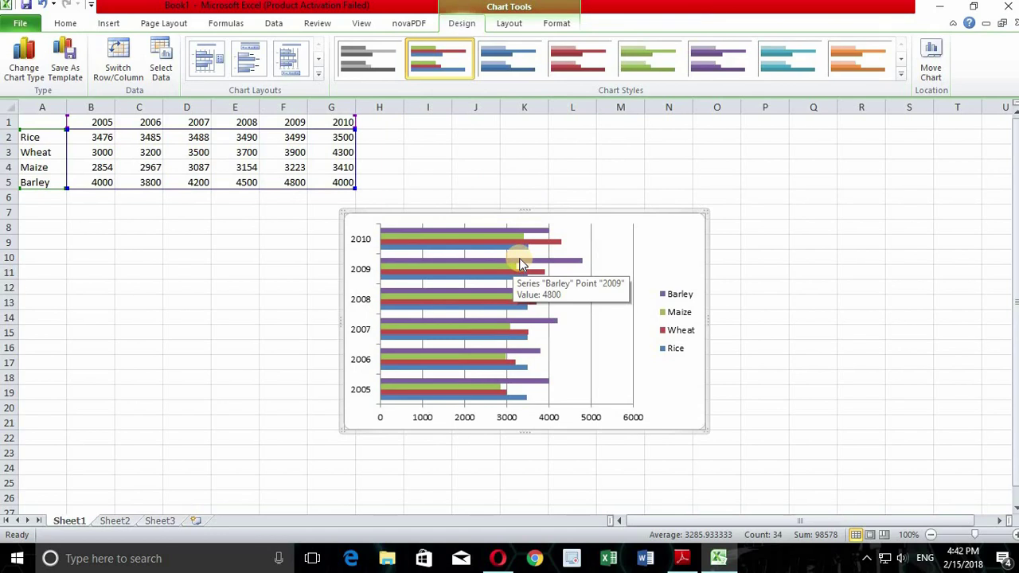
pyautogui.click(686, 559)
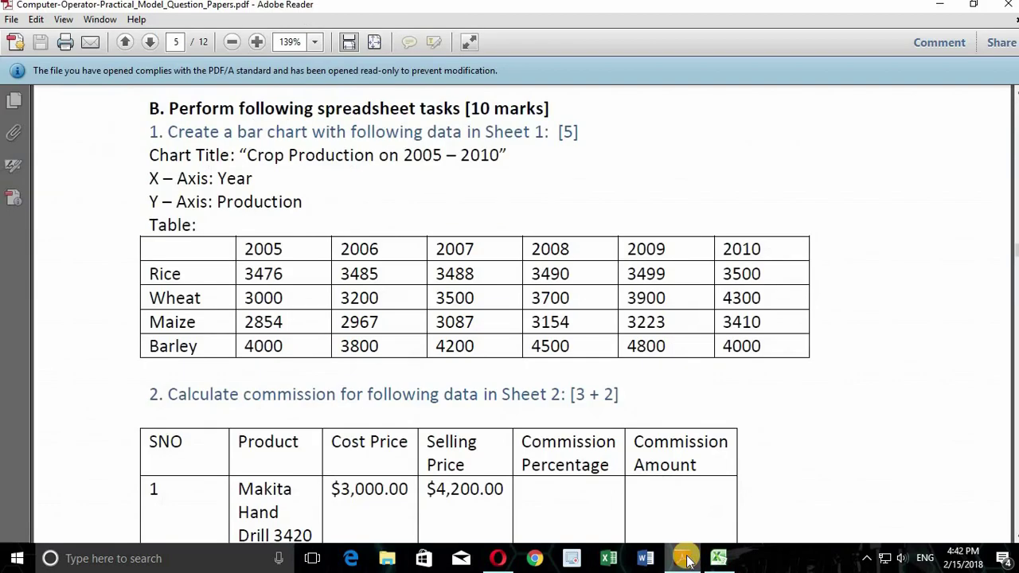
pyautogui.doubleClick(196, 180)
pyautogui.moveTo(273, 193); pyautogui.dragTo(341, 204)
pyautogui.click(334, 207)
pyautogui.click(680, 561)
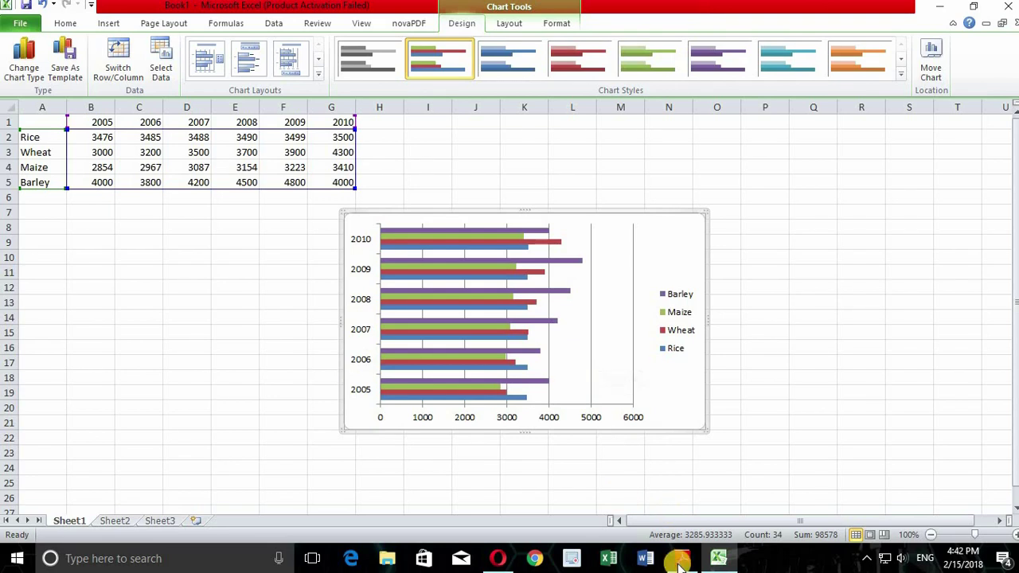
pyautogui.click(682, 560)
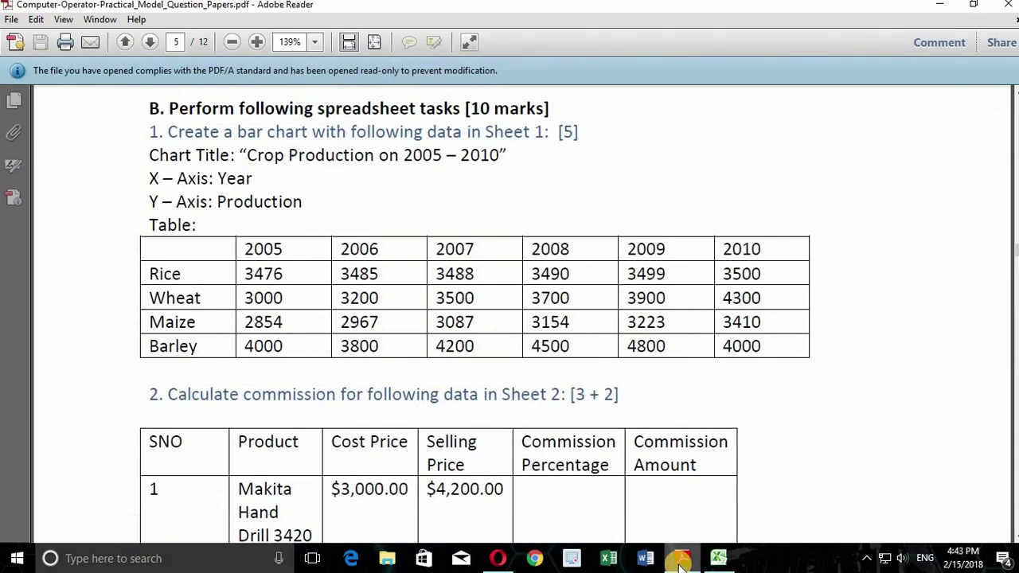
pyautogui.click(681, 562)
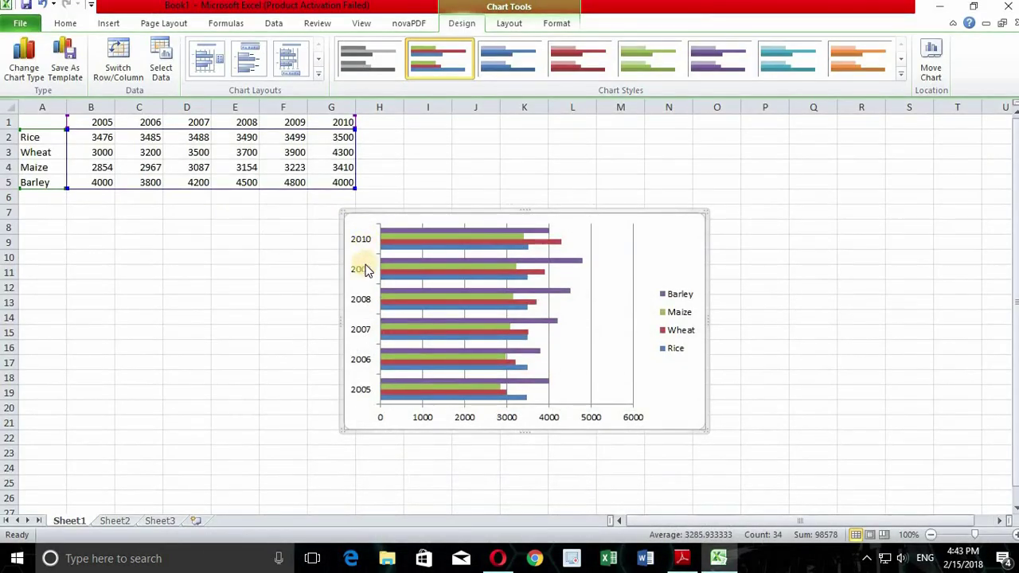
pyautogui.click(682, 559)
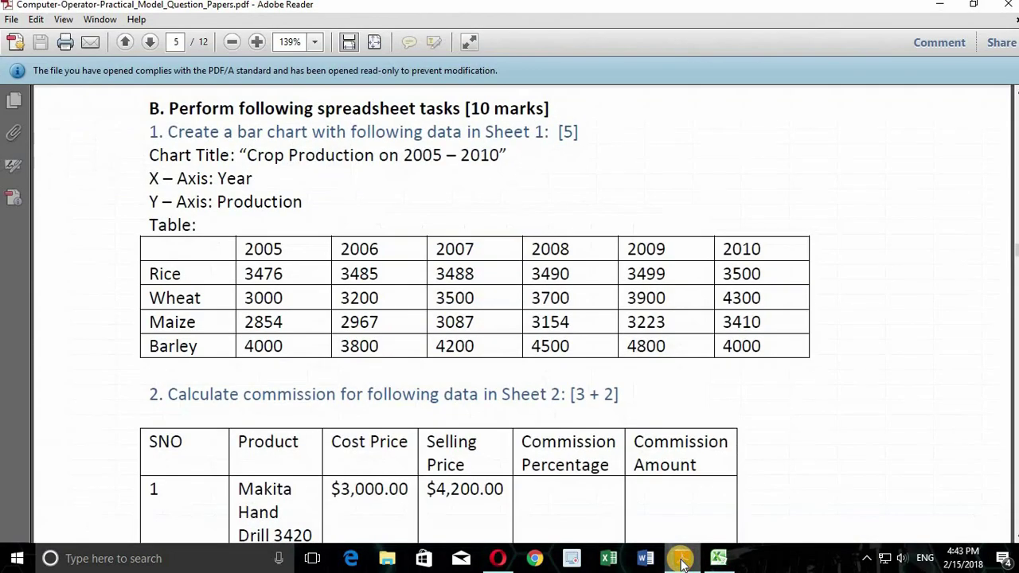
pyautogui.click(678, 557)
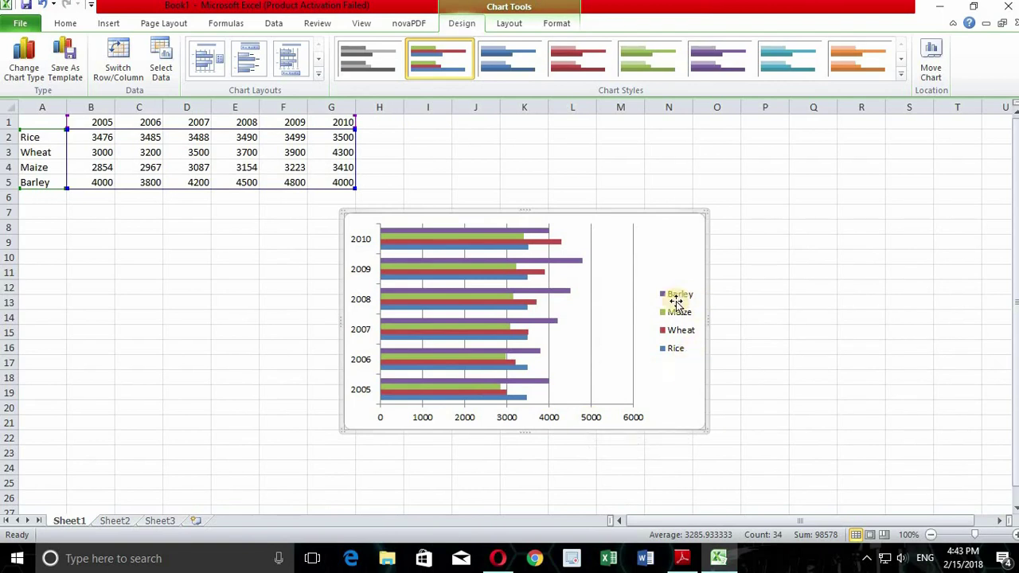
pyautogui.click(685, 557)
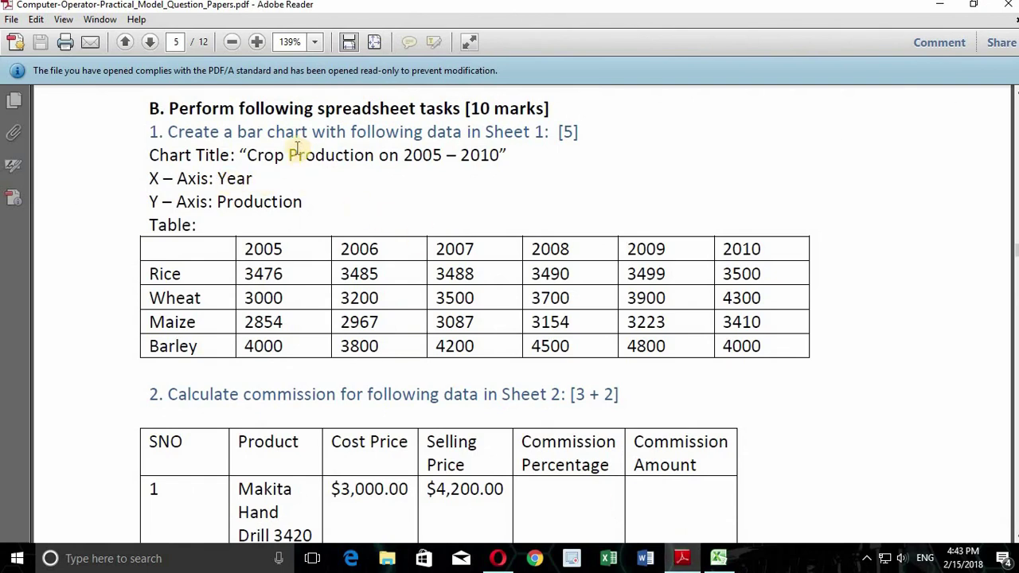
pyautogui.click(684, 561)
pyautogui.click(673, 561)
pyautogui.click(675, 561)
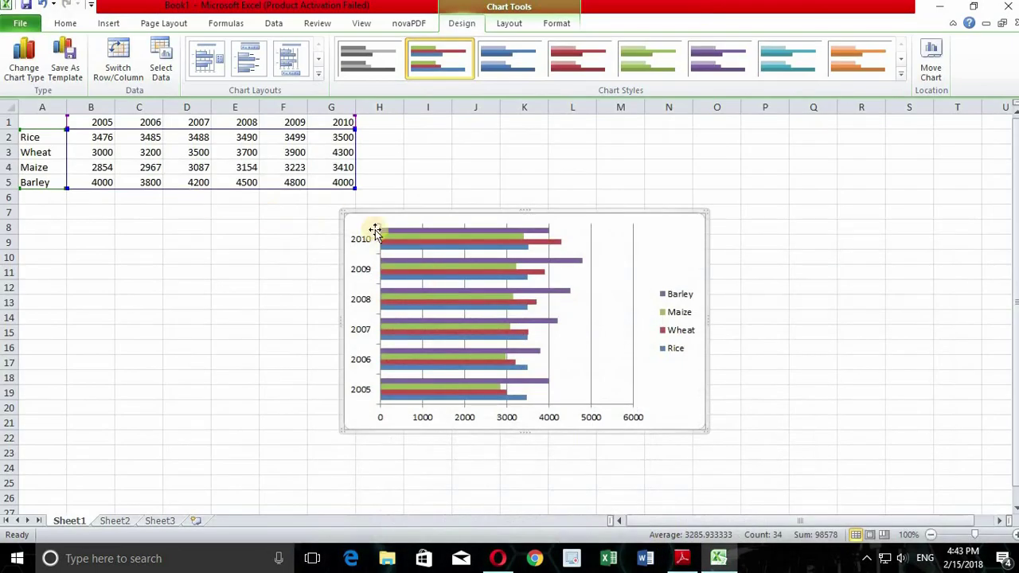
# Drag the chart left beneath the table and toggle Switch Row/Column twice, keeping years as categories.
pyautogui.moveTo(302, 215); pyautogui.dragTo(202, 216)
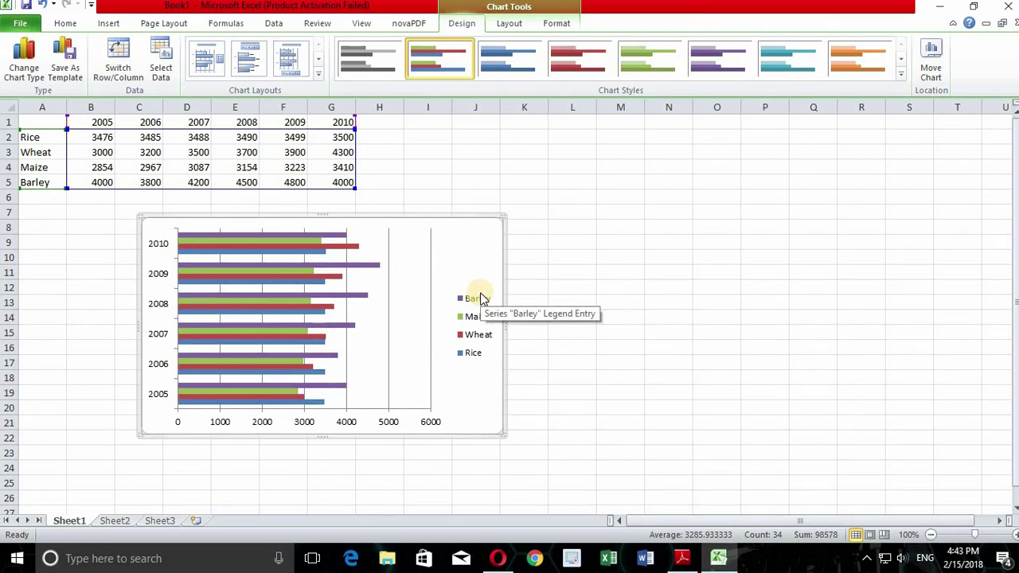
pyautogui.click(125, 62)
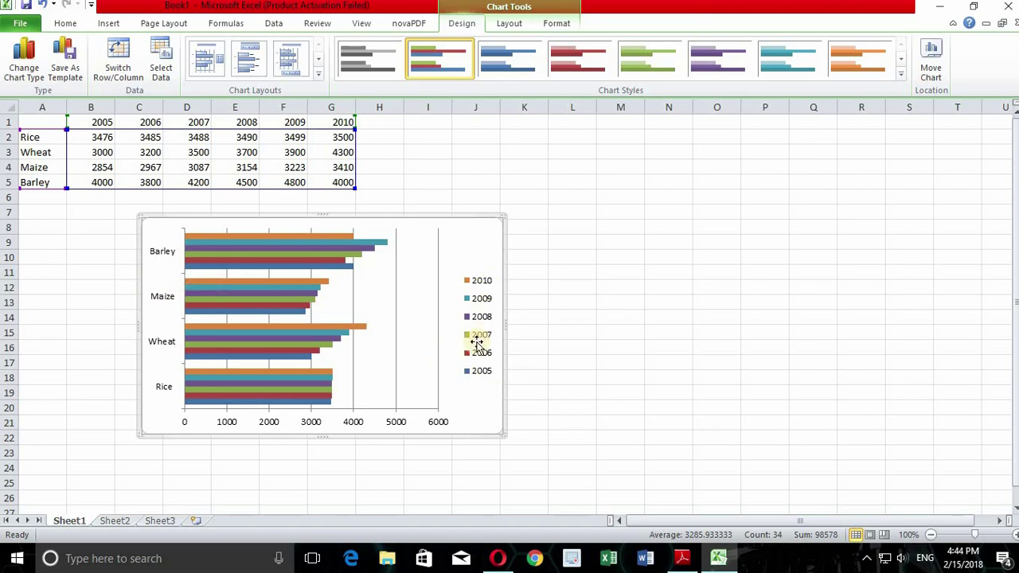
pyautogui.click(126, 64)
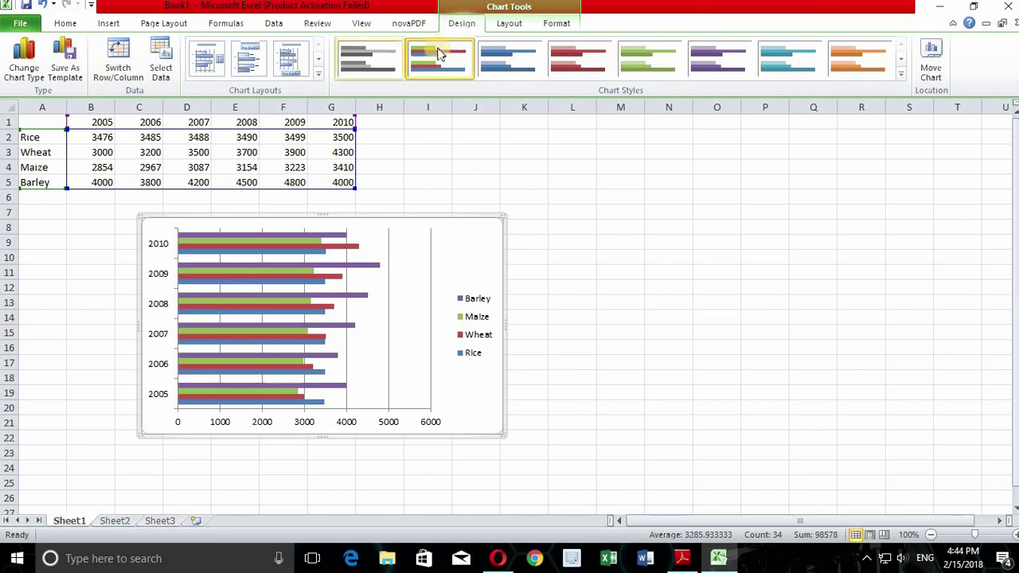
pyautogui.click(510, 24)
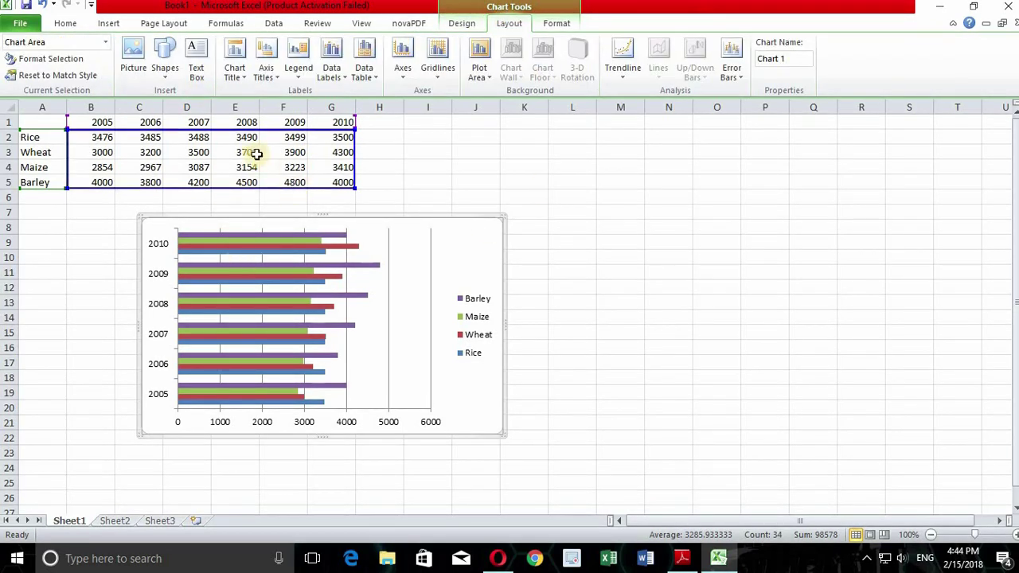
# Add a chart title above the chart and select its placeholder text.
pyautogui.click(241, 79)
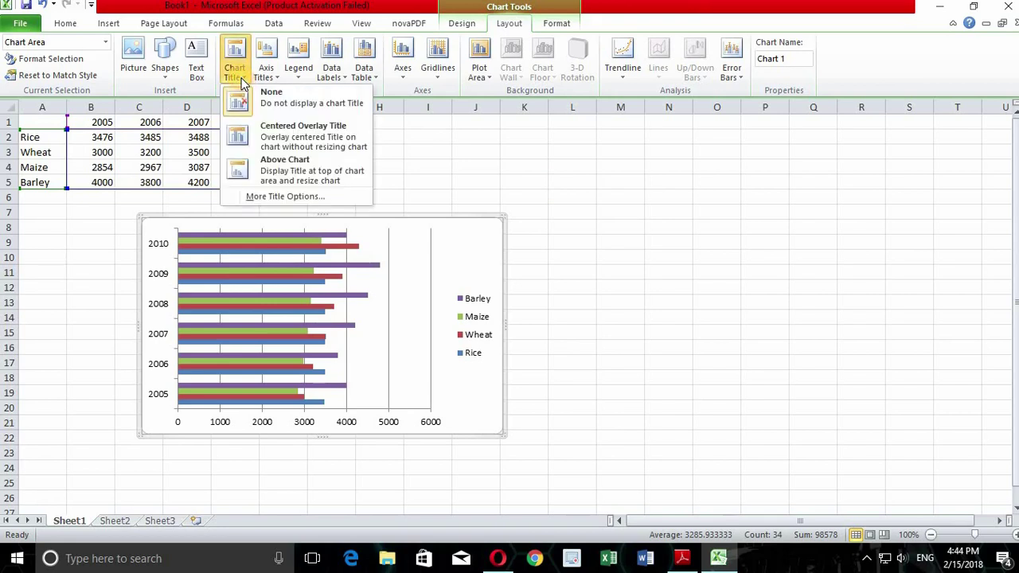
pyautogui.click(276, 175)
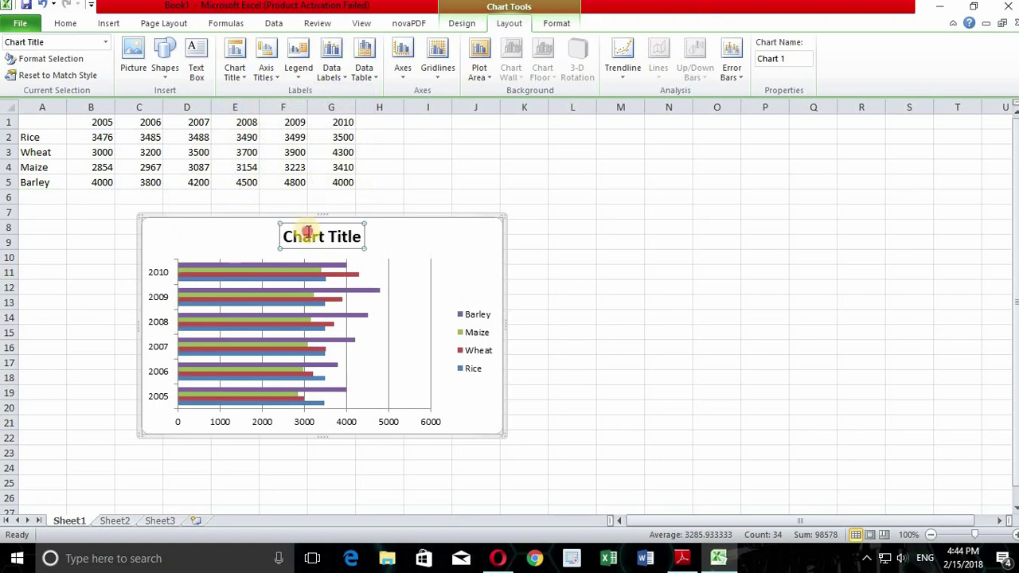
pyautogui.click(364, 236)
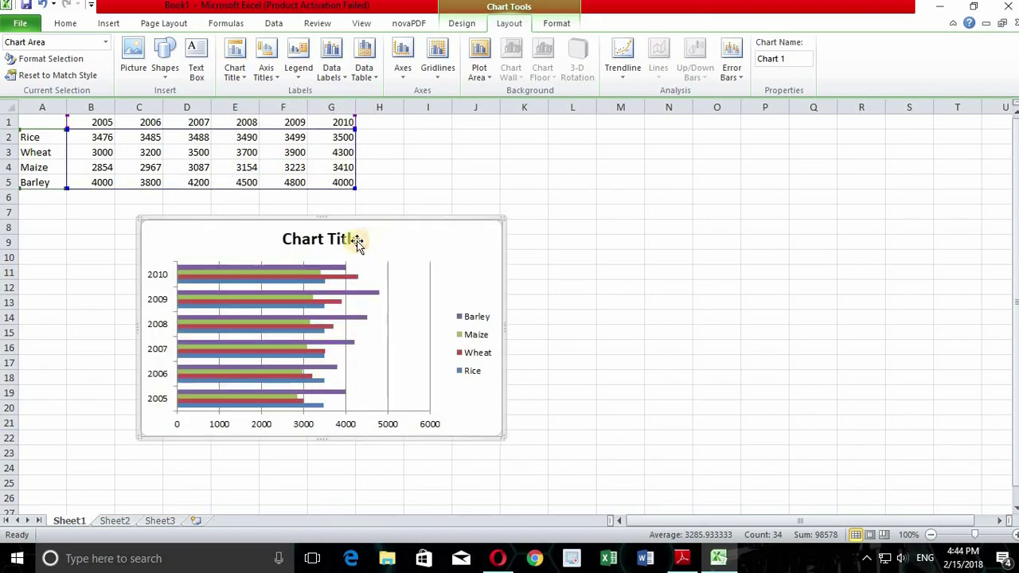
pyautogui.doubleClick(356, 246)
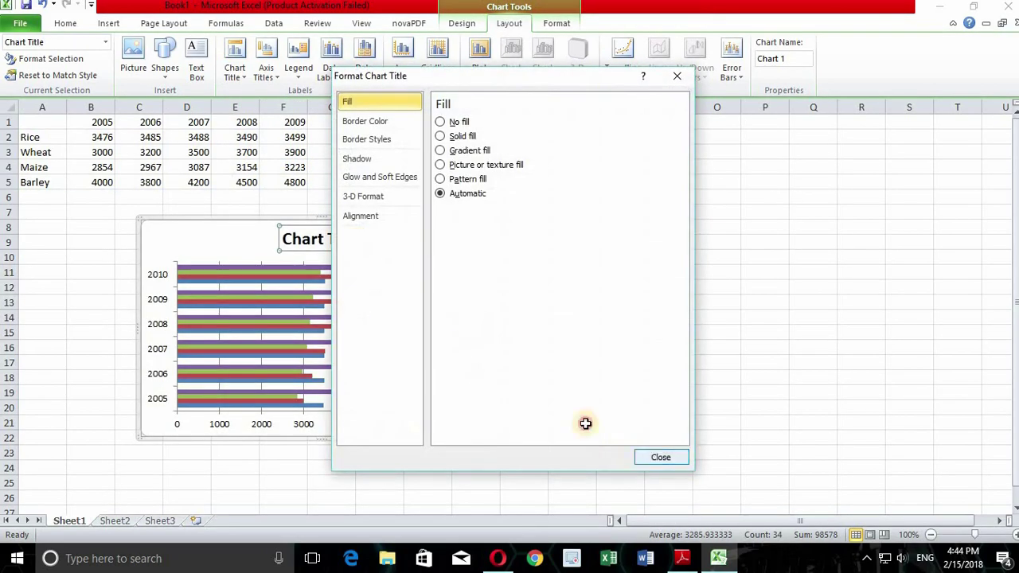
pyautogui.press('Escape')
pyautogui.moveTo(284, 239); pyautogui.dragTo(365, 239)
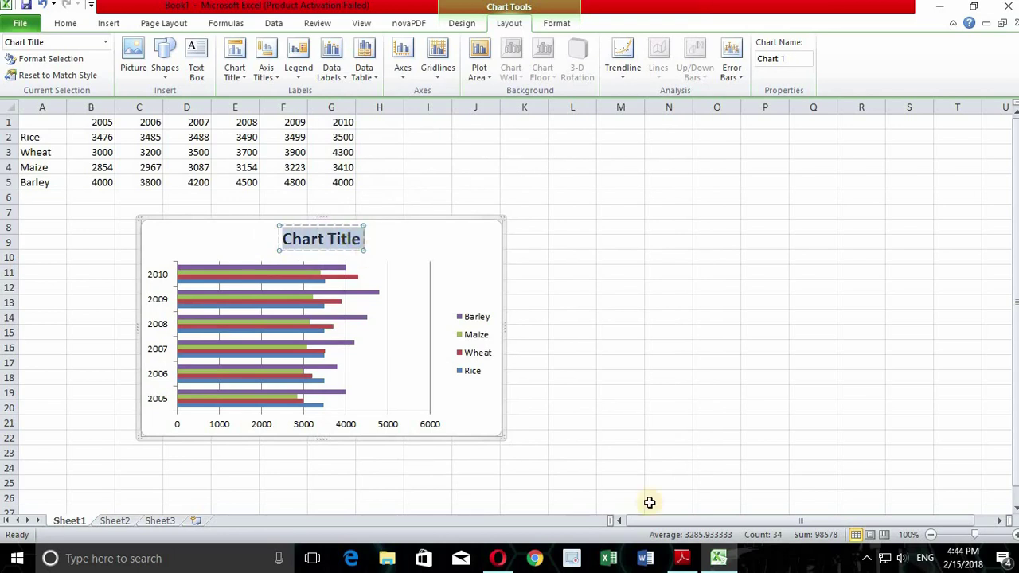
# Replace the title text with 'Crop Production on 2005-2010'.
pyautogui.click(682, 558)
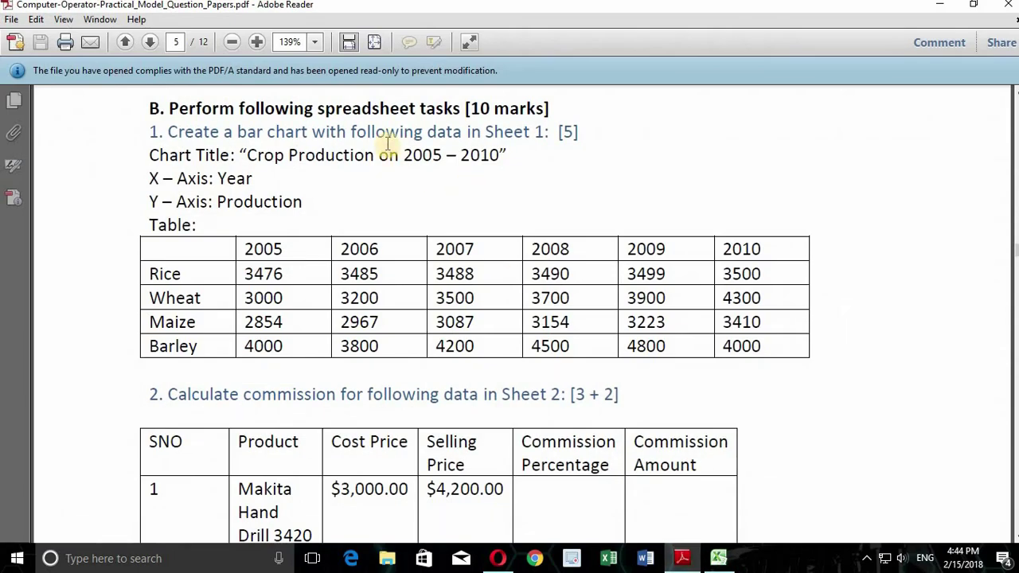
pyautogui.click(681, 546)
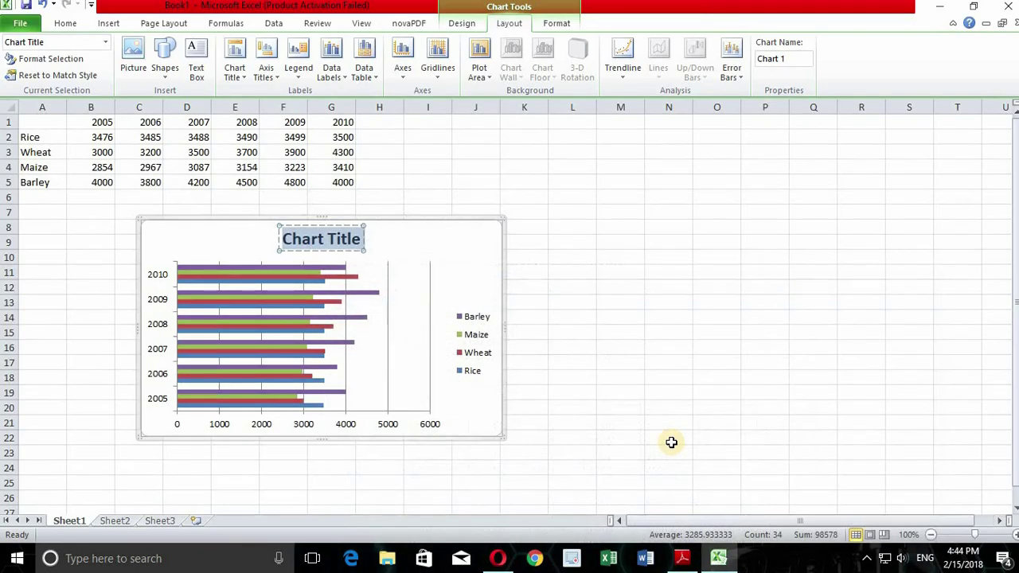
pyautogui.write('Cr')
pyautogui.write(' Prodcu')
pyautogui.press('BackSpace')
pyautogui.press('BackSpace')
pyautogui.write('uction on 2005-2010')
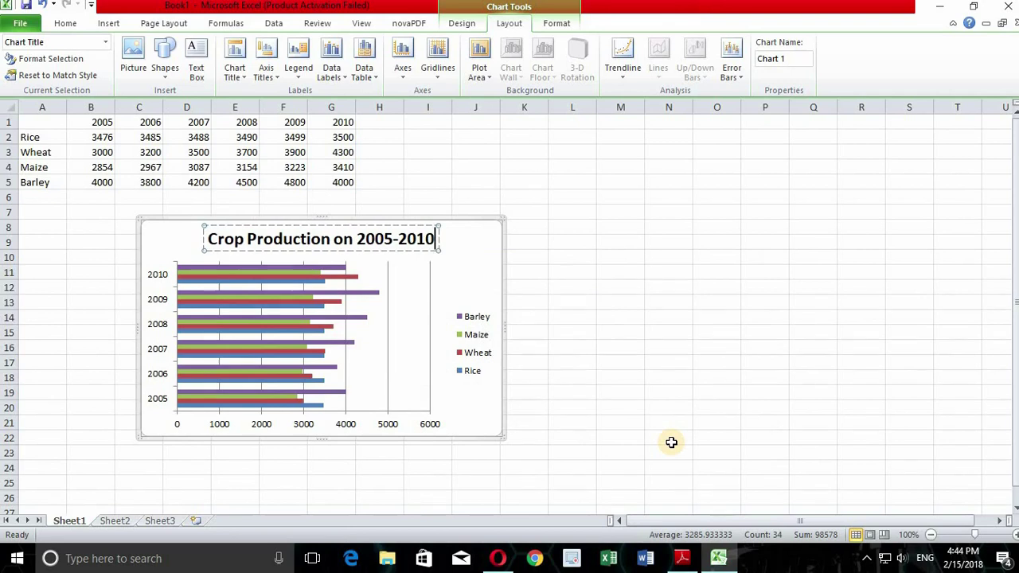
pyautogui.click(597, 288)
pyautogui.click(409, 239)
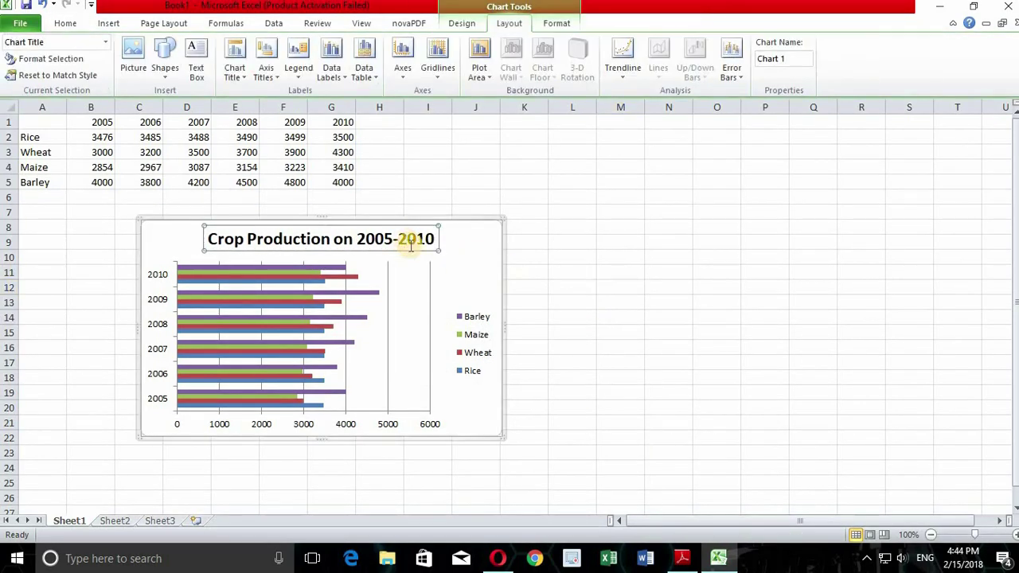
pyautogui.click(440, 266)
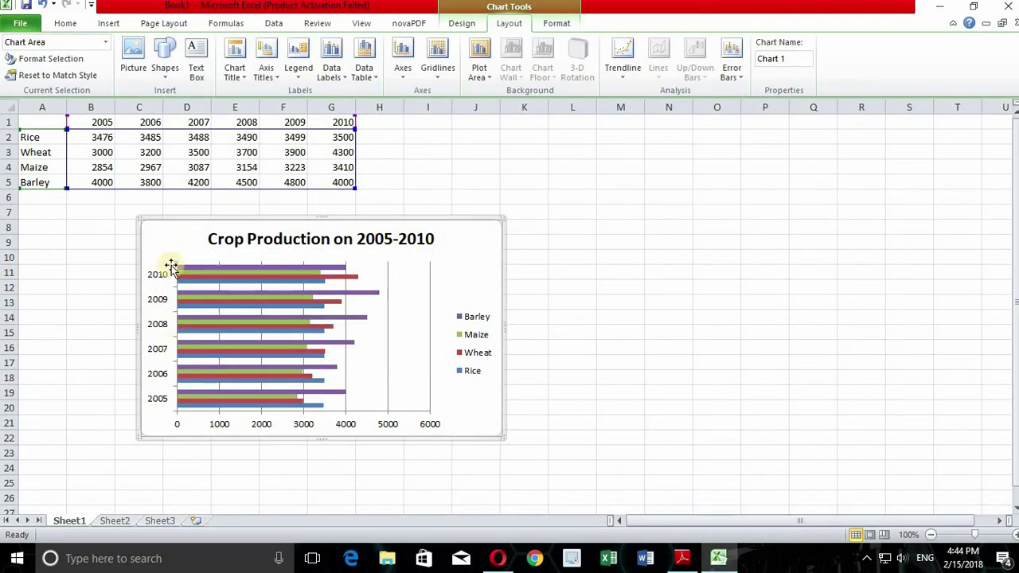
# Add a rotated vertical axis title reading 'Year'.
pyautogui.click(269, 78)
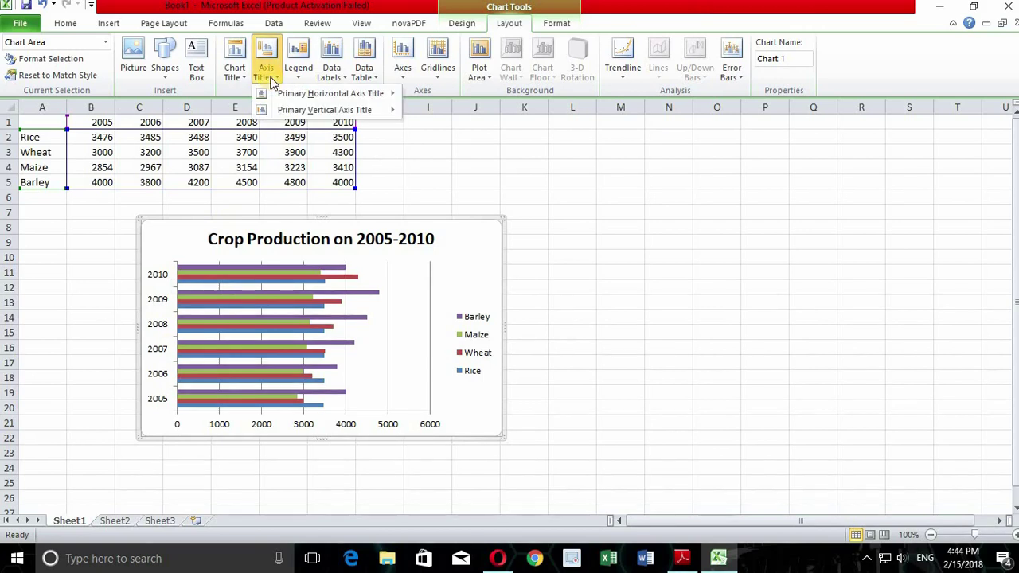
pyautogui.moveTo(334, 110)
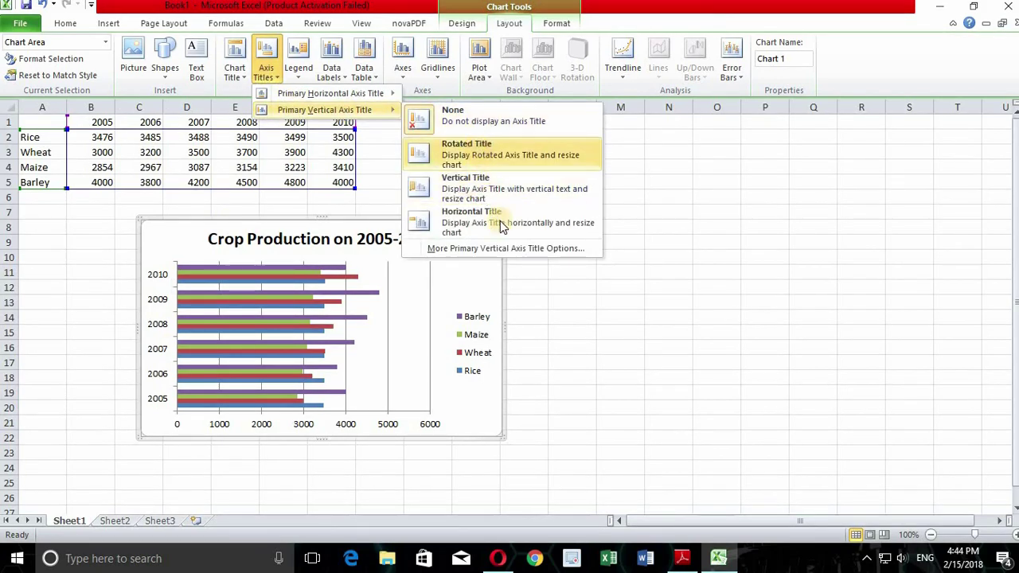
pyautogui.click(476, 156)
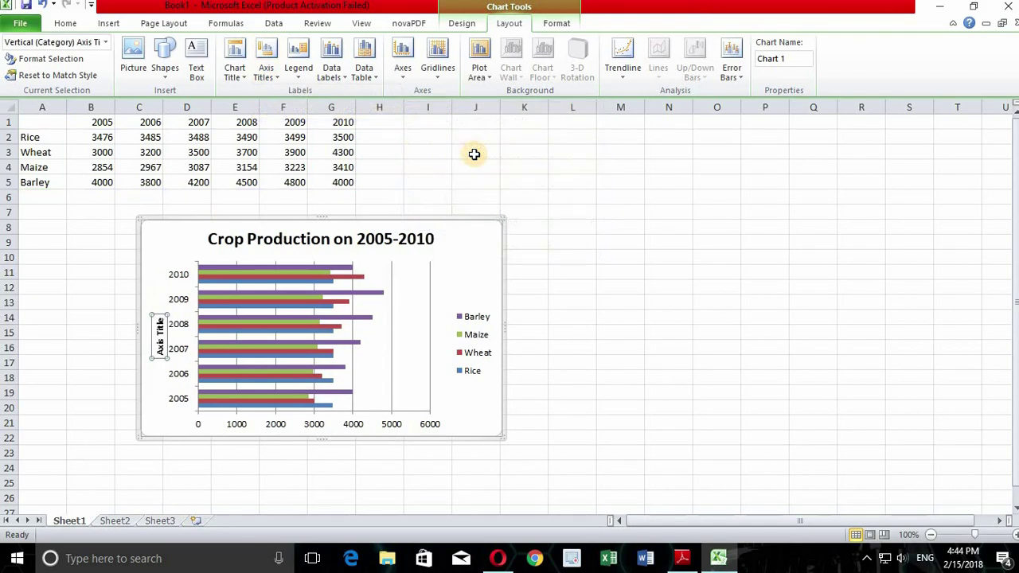
pyautogui.write('Y')
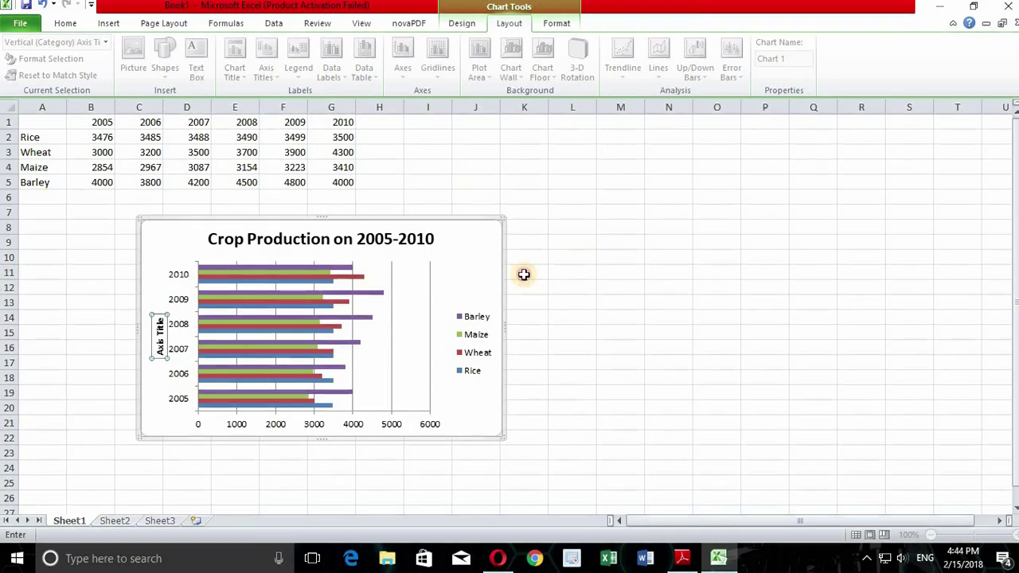
pyautogui.click(587, 257)
# Try stacked and horizontal orientations for the Year title, settling on Rotated Title.
pyautogui.click(157, 338)
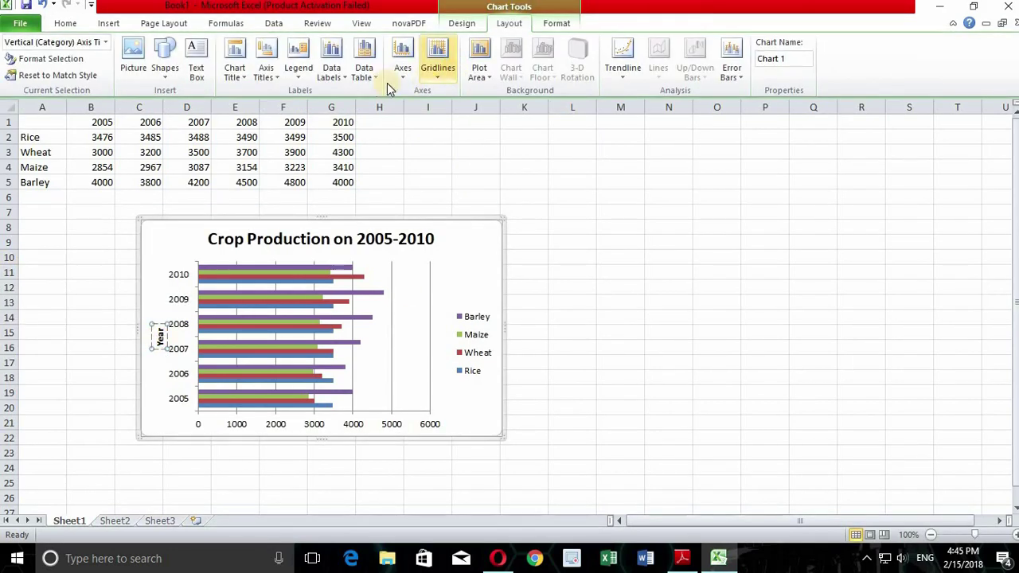
pyautogui.click(265, 70)
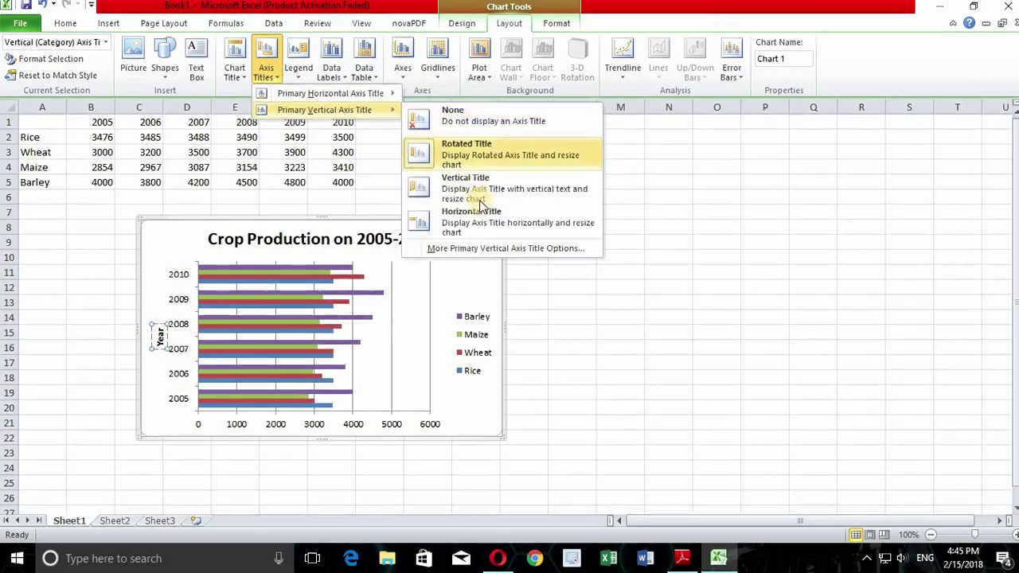
pyautogui.click(498, 188)
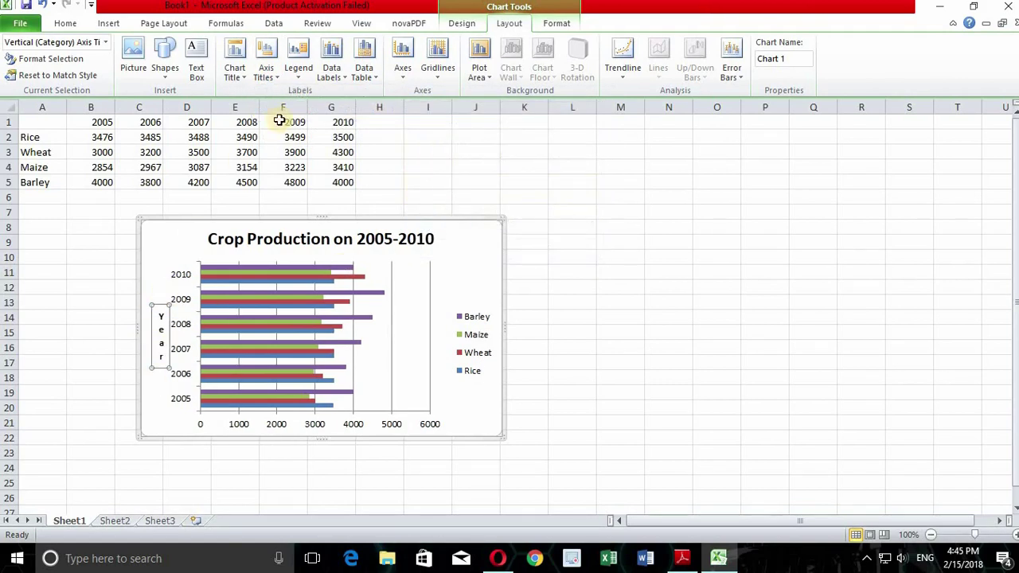
pyautogui.click(275, 72)
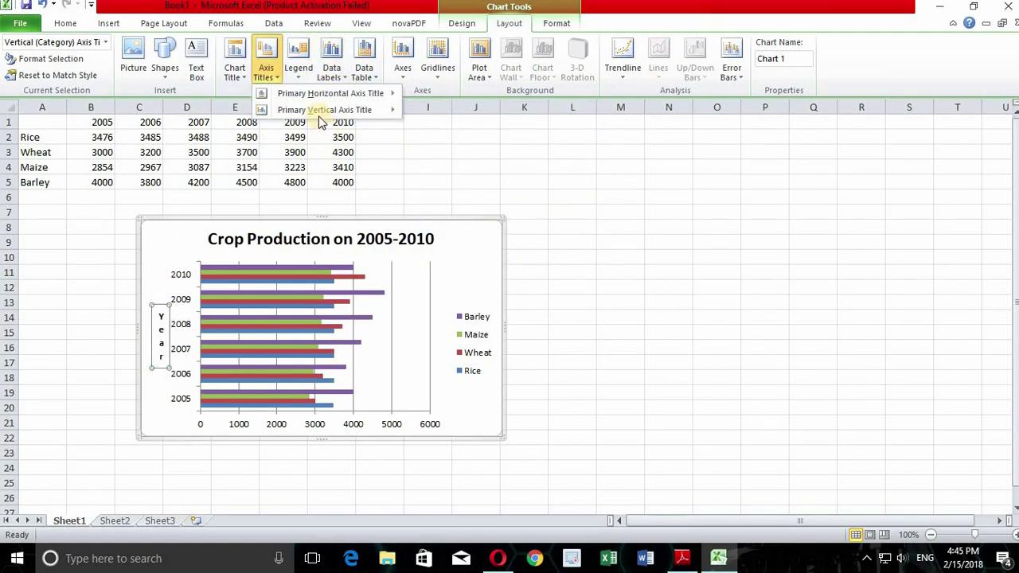
pyautogui.moveTo(326, 108)
pyautogui.click(488, 213)
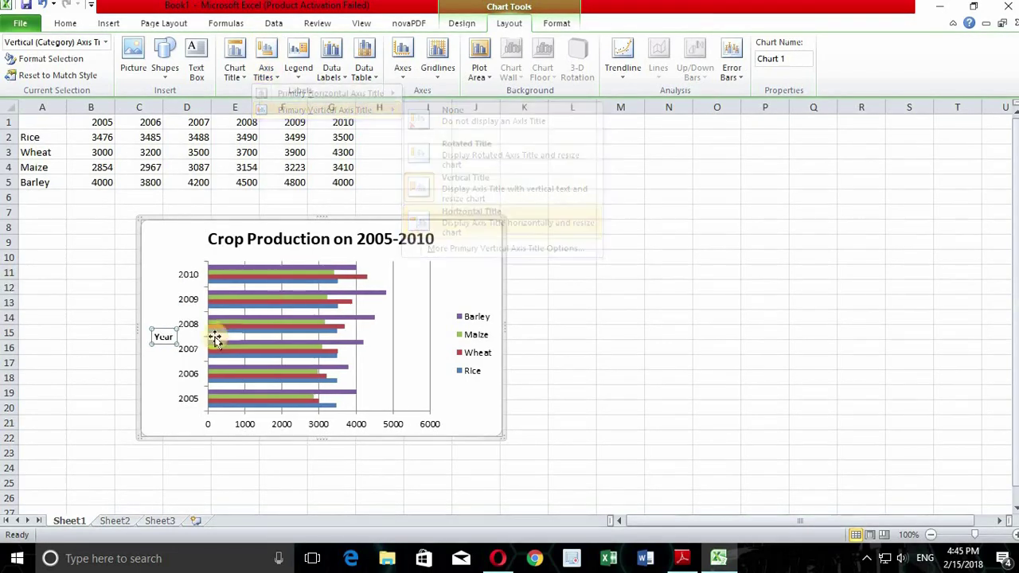
pyautogui.click(267, 70)
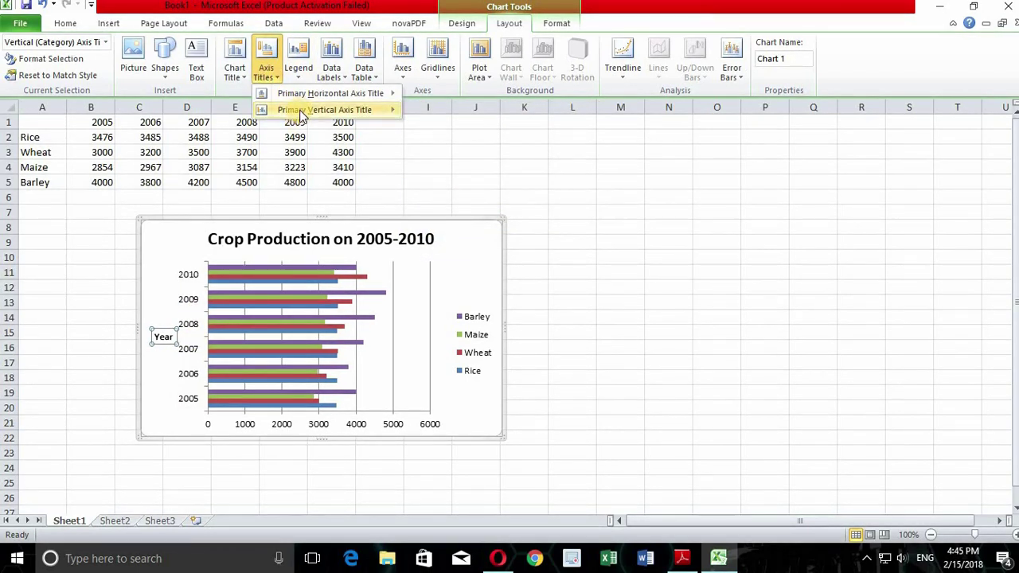
pyautogui.moveTo(293, 109)
pyautogui.click(477, 148)
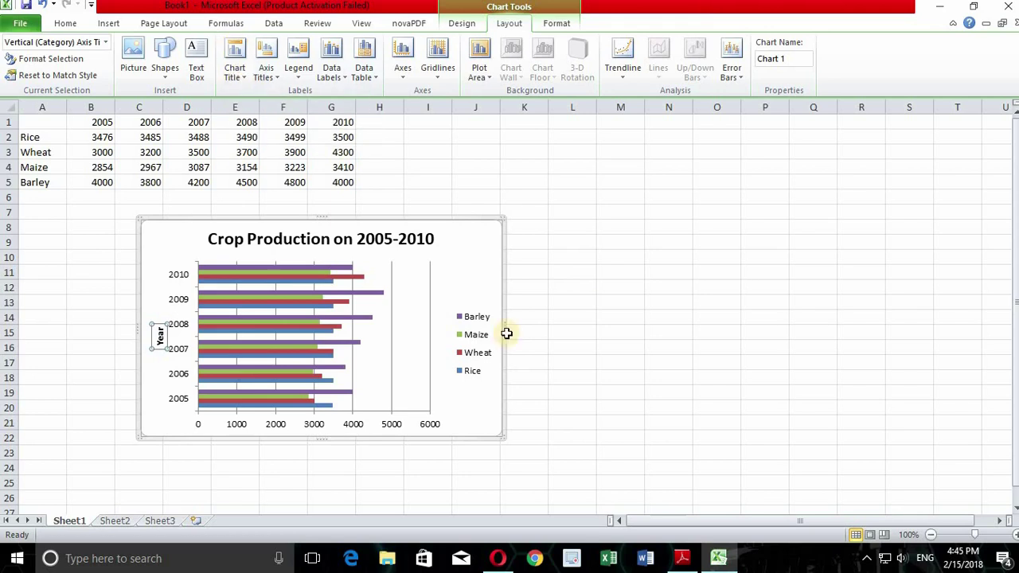
pyautogui.click(233, 70)
pyautogui.click(263, 78)
# Add a 'Production' title below the horizontal value axis.
pyautogui.moveTo(291, 94)
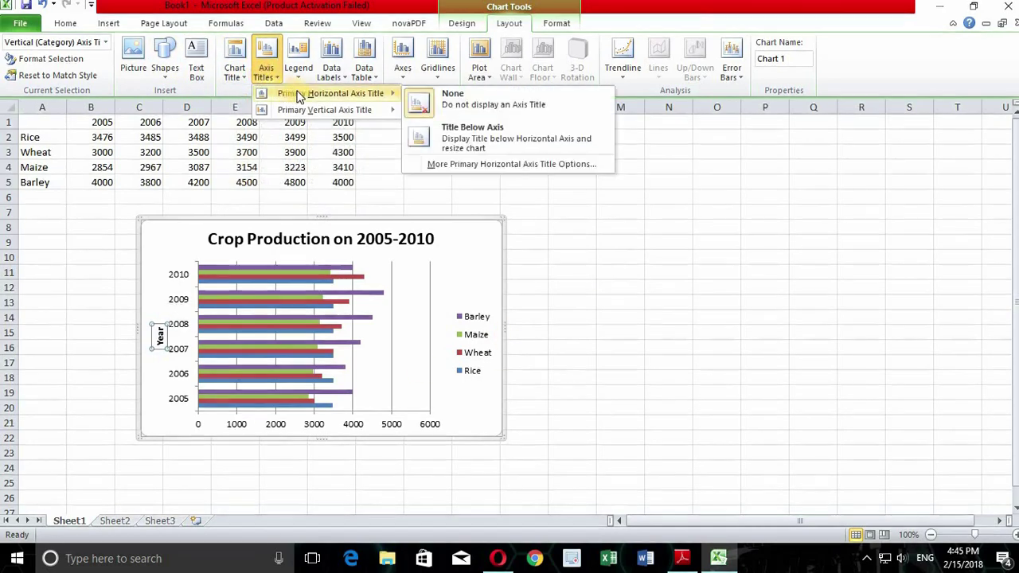
pyautogui.click(488, 140)
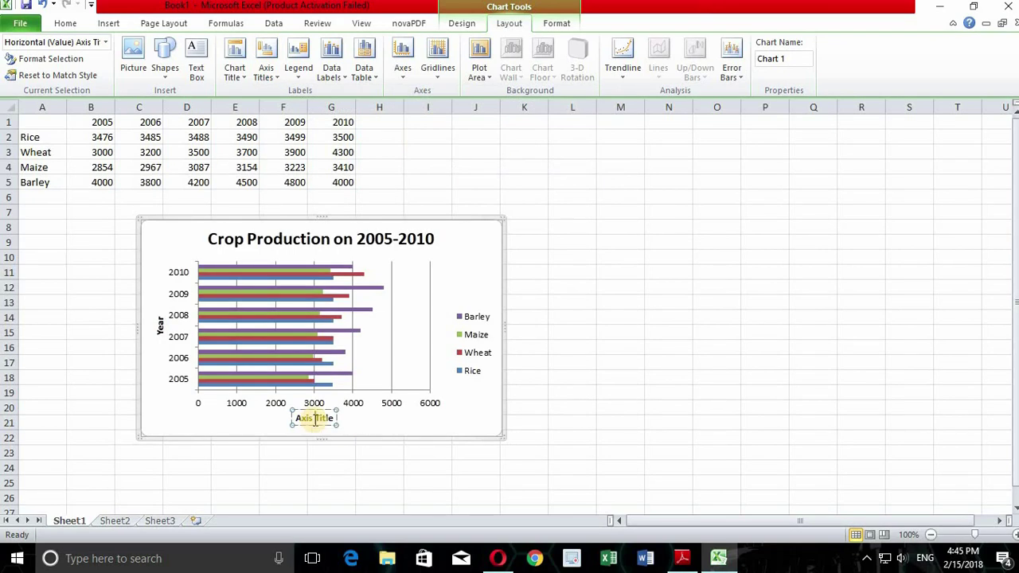
pyautogui.click(316, 424)
pyautogui.write('Production')
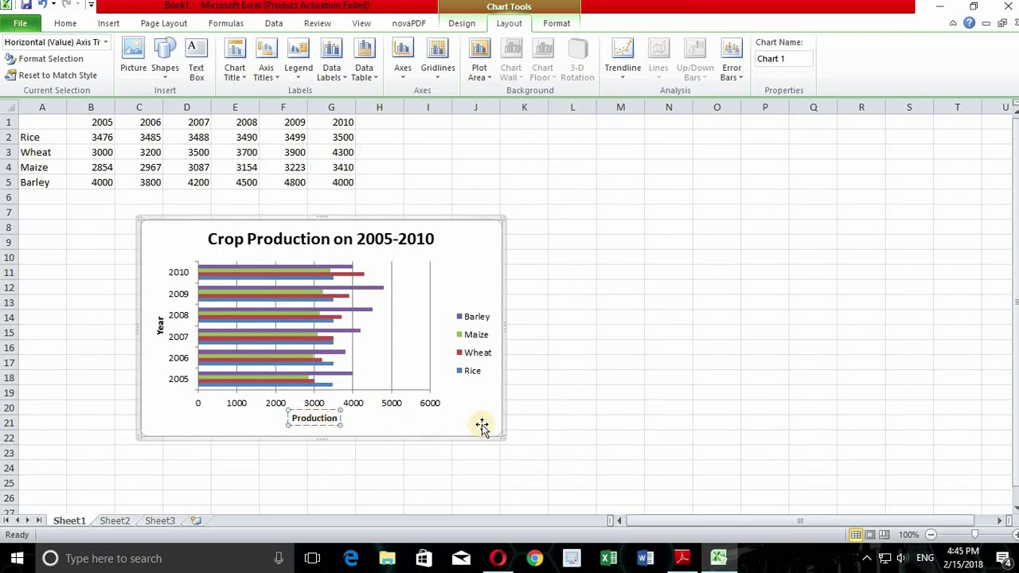
pyautogui.click(555, 422)
# Select the Wheat bars and then the chart legend to inspect them.
pyautogui.click(293, 295)
pyautogui.click(620, 317)
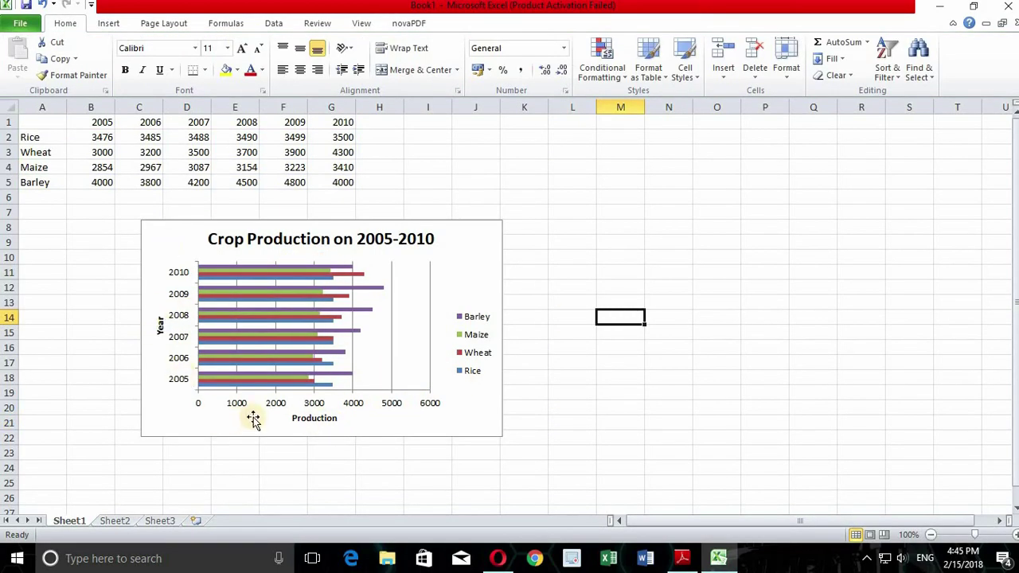
pyautogui.click(482, 322)
pyautogui.click(570, 318)
pyautogui.click(460, 332)
pyautogui.click(575, 331)
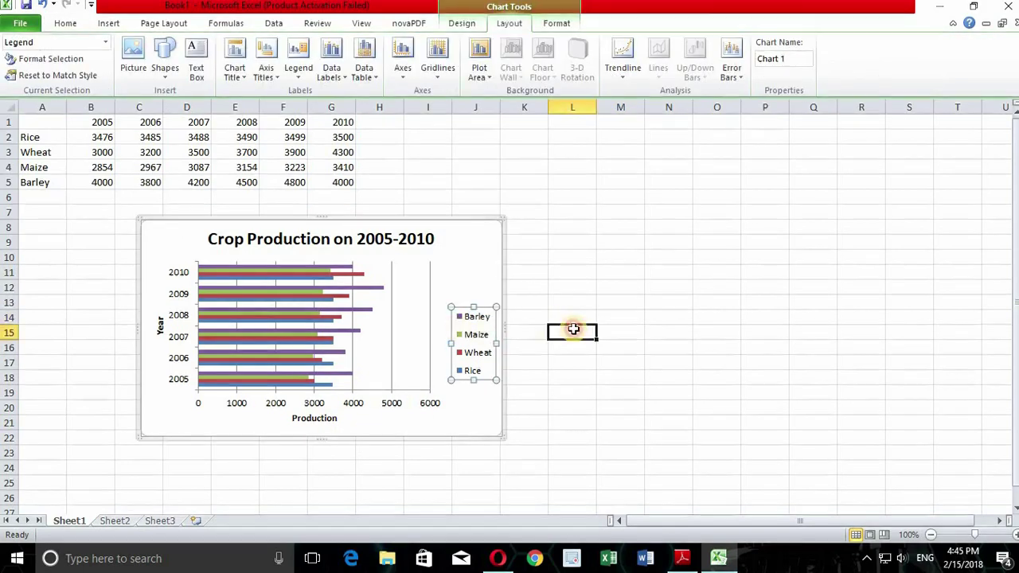
# Place the chart legend at the bottom of the chart, nudging it slightly higher.
pyautogui.click(477, 341)
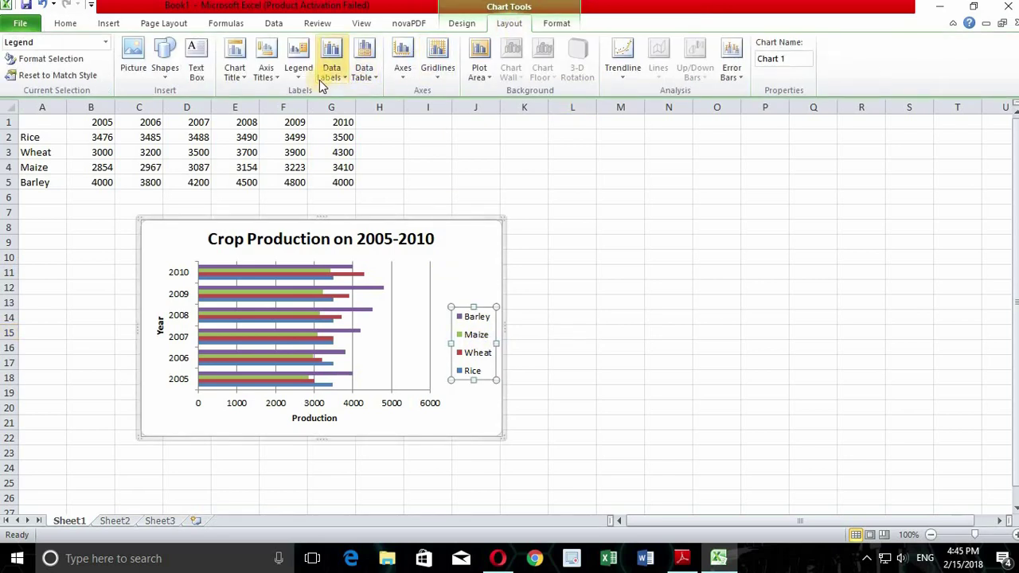
pyautogui.click(296, 74)
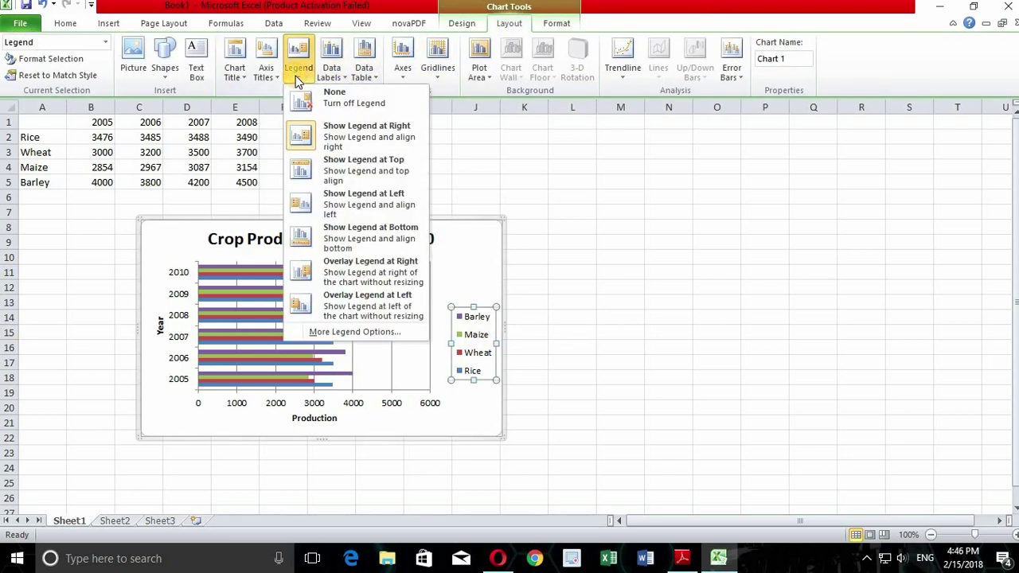
pyautogui.click(372, 170)
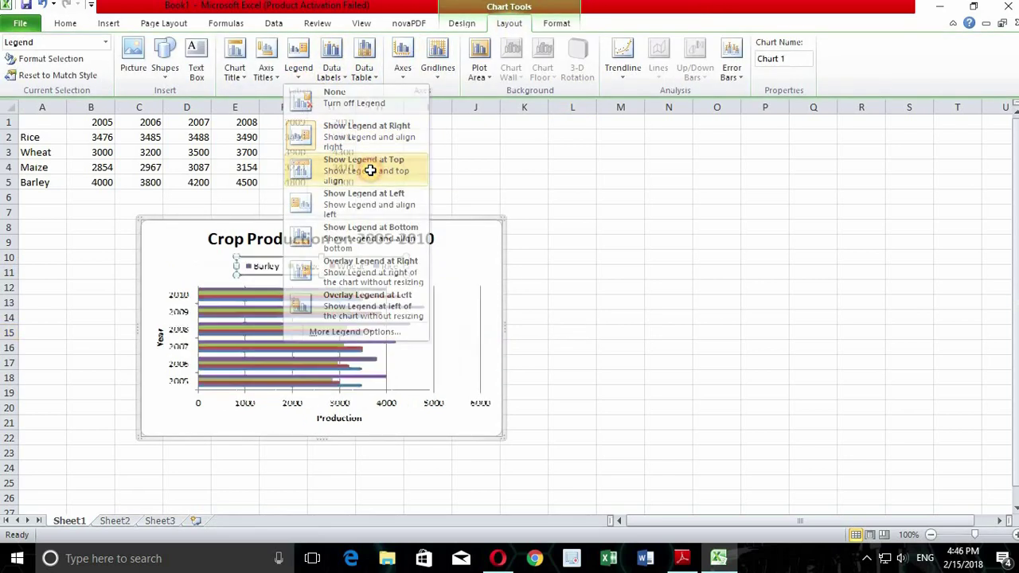
pyautogui.click(329, 77)
pyautogui.click(294, 76)
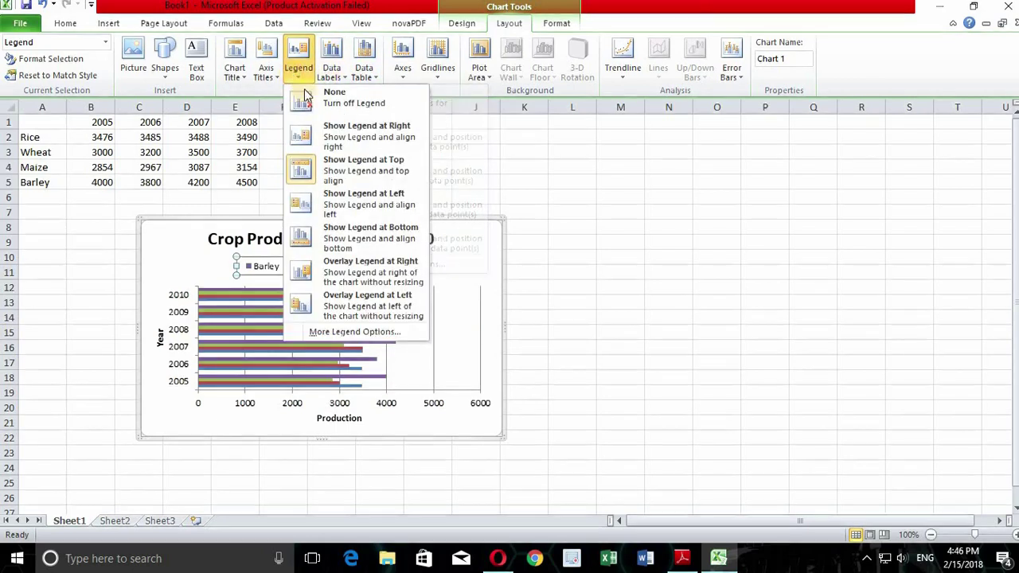
pyautogui.click(372, 233)
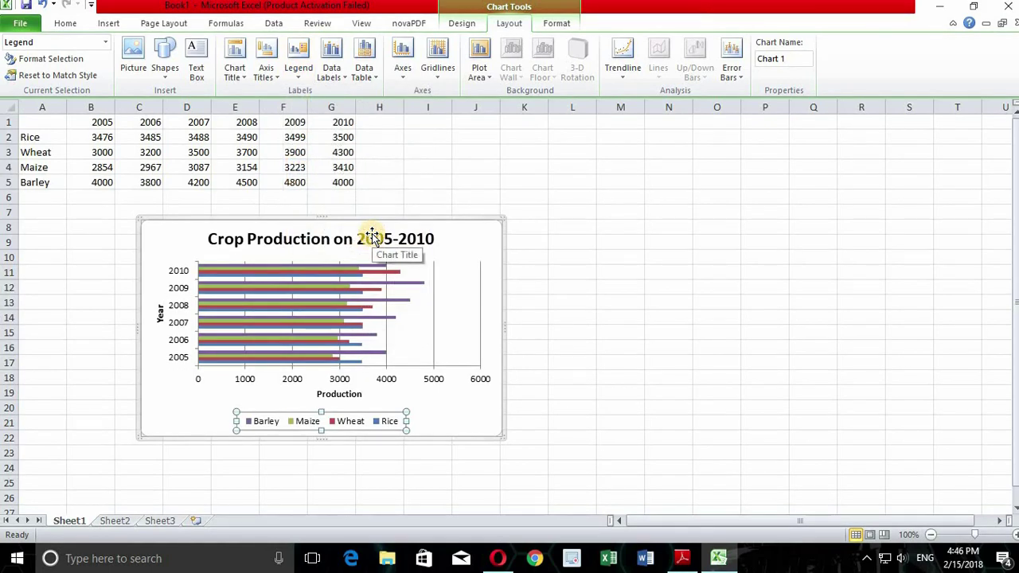
pyautogui.click(68, 24)
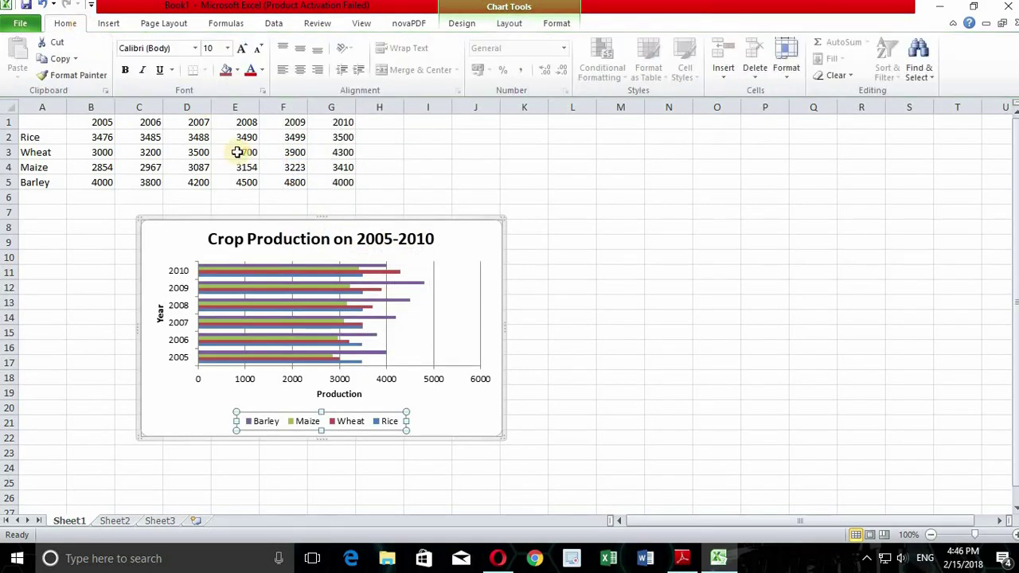
pyautogui.moveTo(239, 414); pyautogui.dragTo(229, 398)
# Open and close the formatting options for the Rice legend entry.
pyautogui.click(389, 416)
pyautogui.doubleClick(390, 421)
pyautogui.click(664, 465)
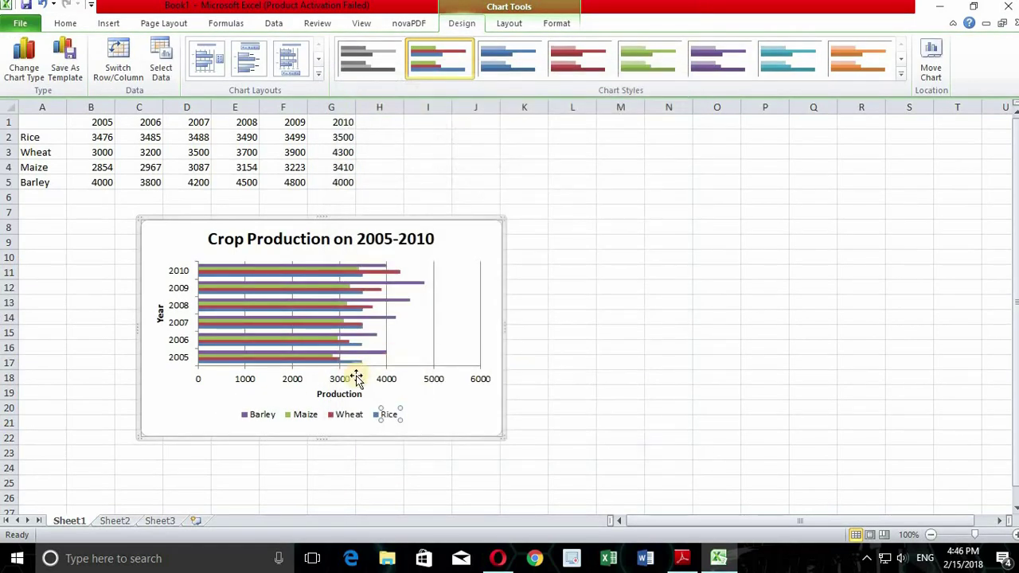
pyautogui.click(694, 422)
pyautogui.click(635, 328)
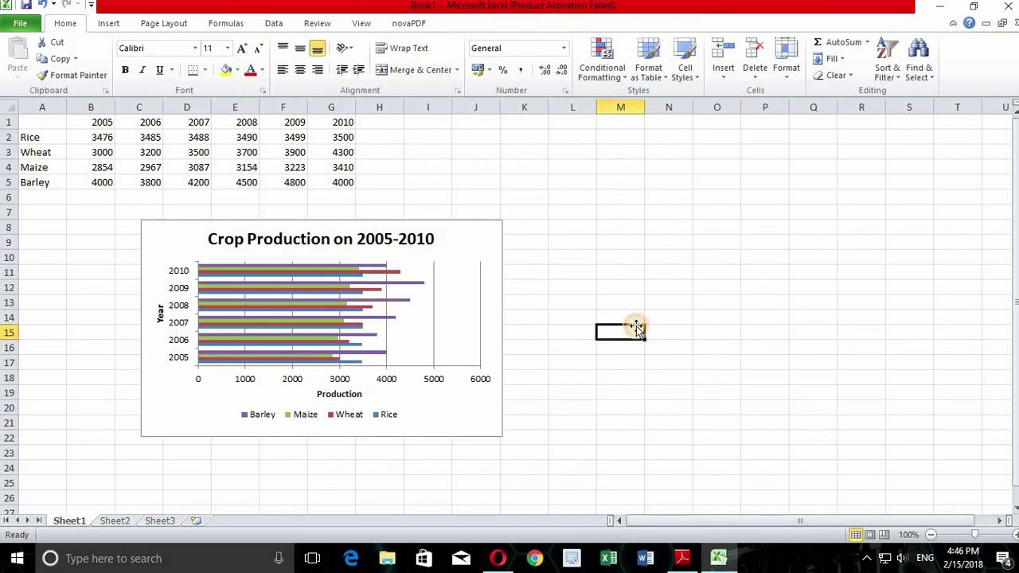
# Drag the chart left so it starts at column A beneath the crop table.
pyautogui.click(205, 226)
pyautogui.moveTo(218, 224); pyautogui.dragTo(115, 214)
pyautogui.click(555, 275)
pyautogui.click(495, 288)
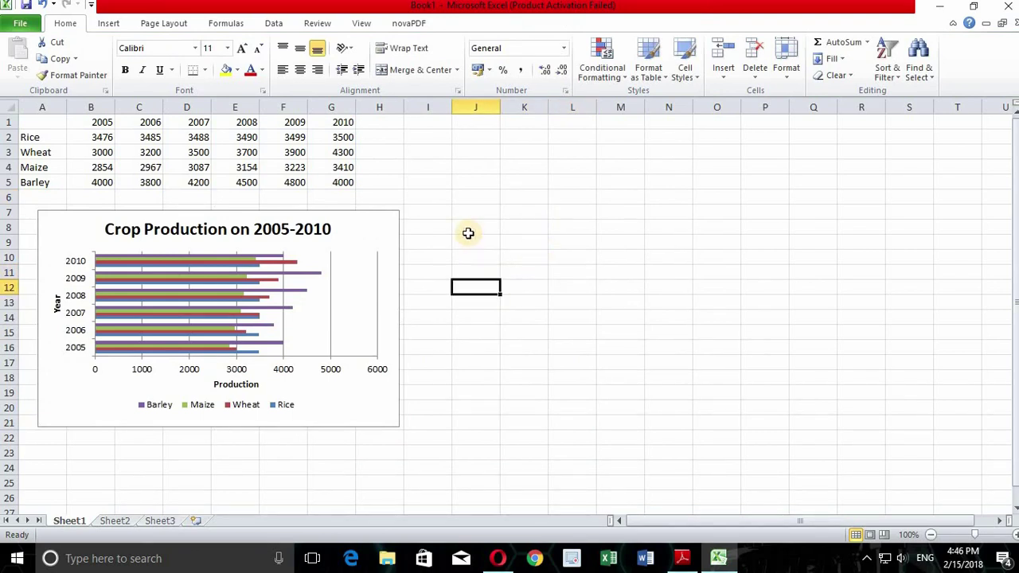
# Review the bar chart heading, X/Y axis requirements and crop data table in the question paper.
pyautogui.click(681, 558)
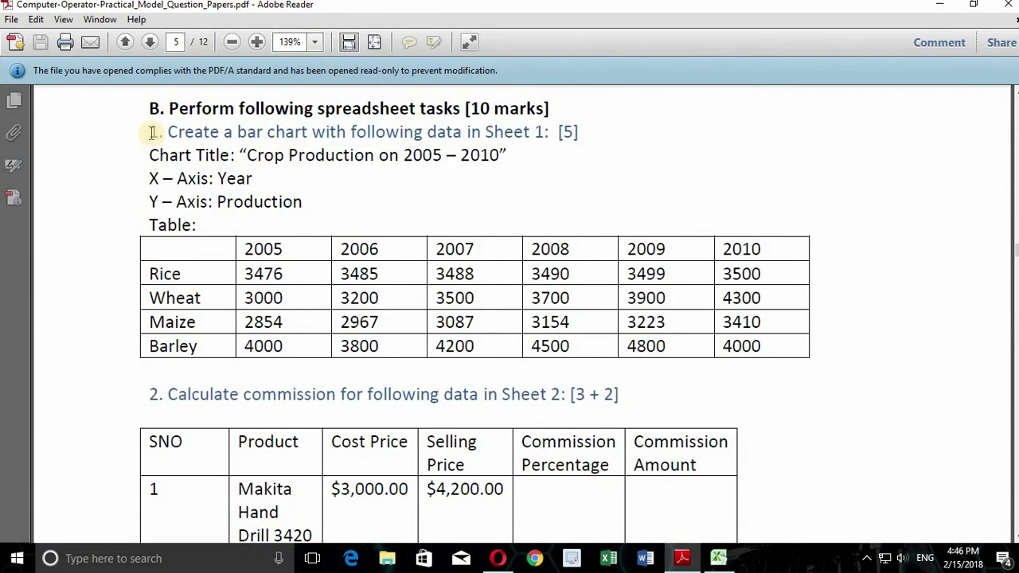
pyautogui.moveTo(150, 132); pyautogui.dragTo(412, 163)
pyautogui.click(228, 192)
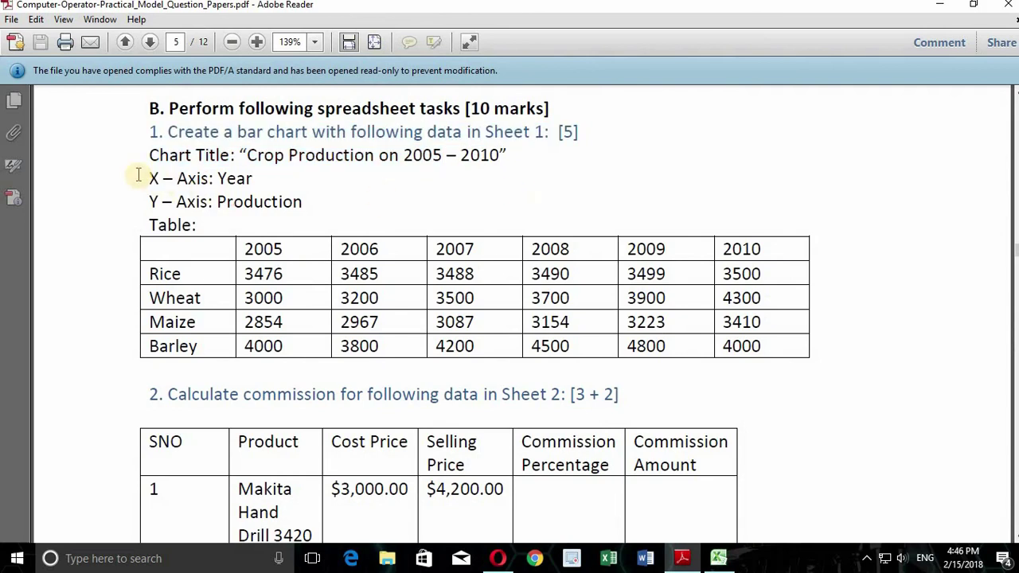
pyautogui.moveTo(136, 171); pyautogui.dragTo(143, 202)
pyautogui.click(143, 202)
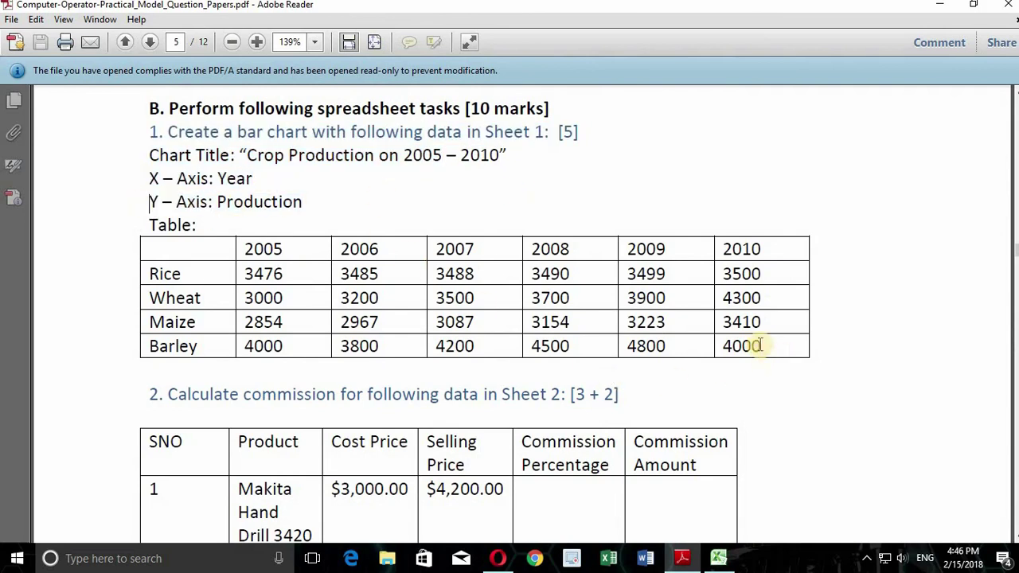
pyautogui.moveTo(779, 355); pyautogui.dragTo(654, 230)
pyautogui.click(655, 230)
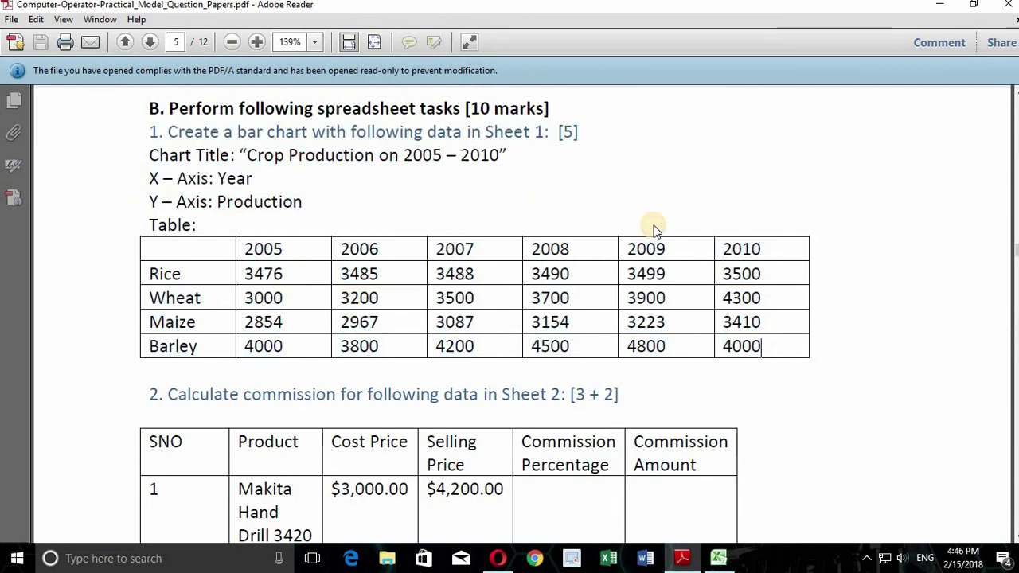
# Scroll the question paper down to the Sheet 2 commission task.
pyautogui.scroll(-1, 276, 229)
pyautogui.scroll(-1, 582, 268)
pyautogui.scroll(-2, 582, 271)
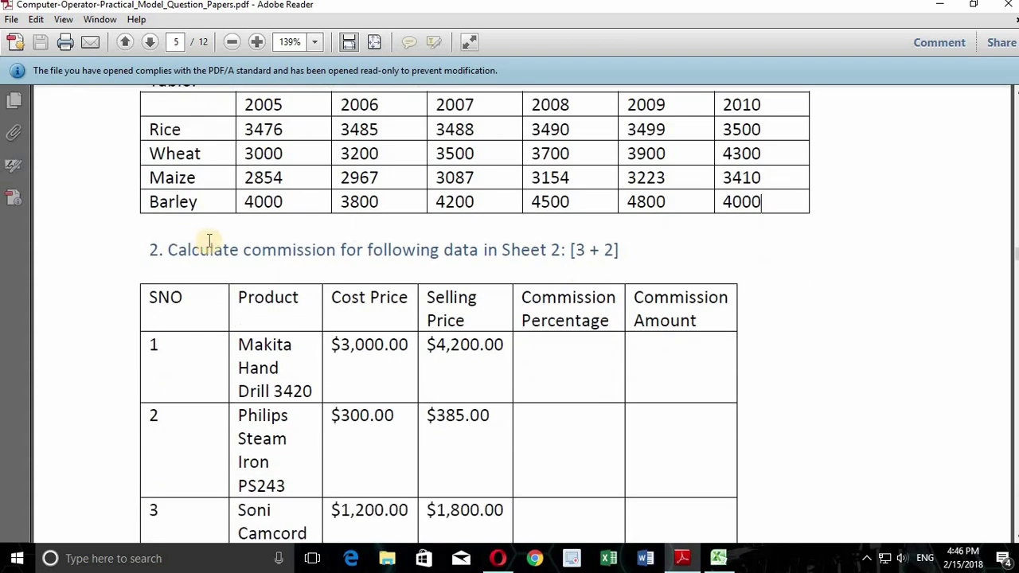
pyautogui.moveTo(167, 249); pyautogui.dragTo(338, 249)
pyautogui.click(533, 267)
pyautogui.scroll(-1, 561, 245)
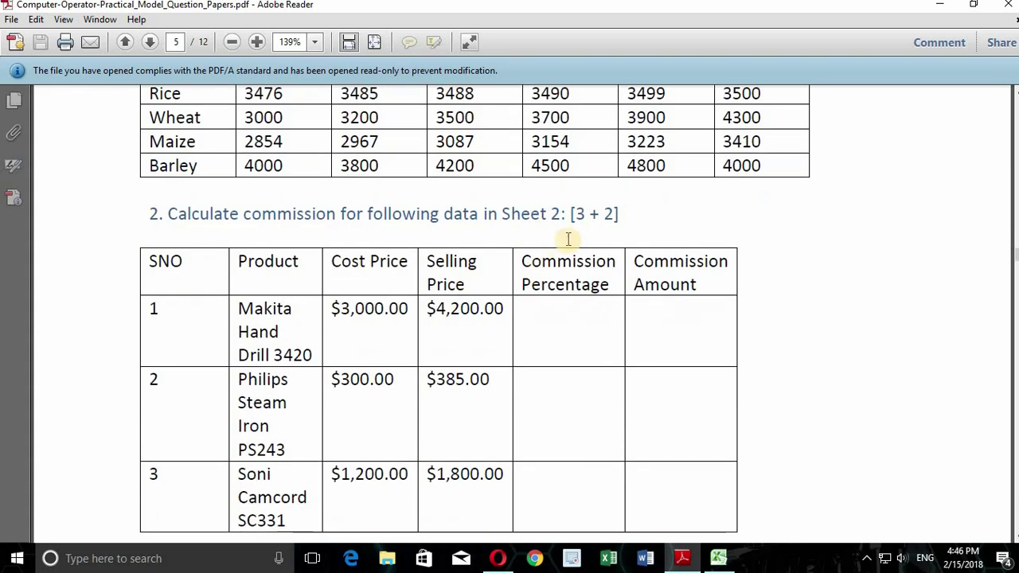
# Open the empty Sheet2 in Excel, then recheck the commission table in the paper.
pyautogui.click(719, 558)
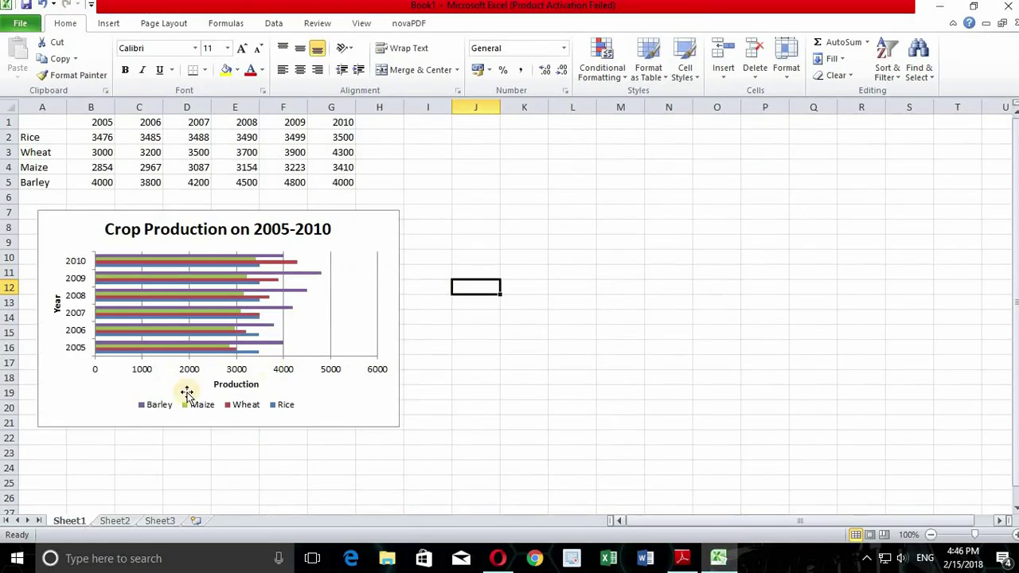
pyautogui.click(114, 521)
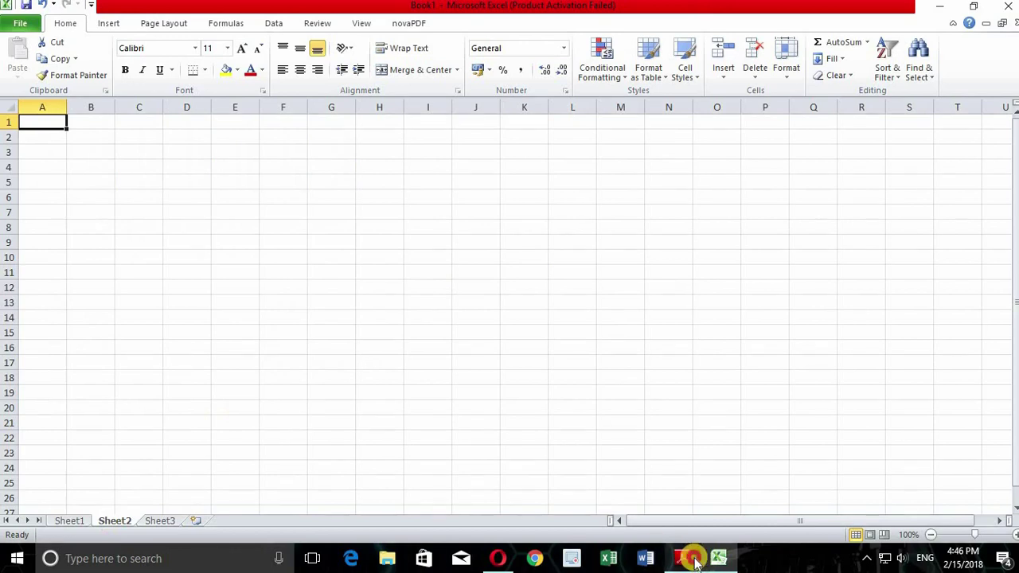
pyautogui.click(692, 560)
pyautogui.scroll(-1, 386, 317)
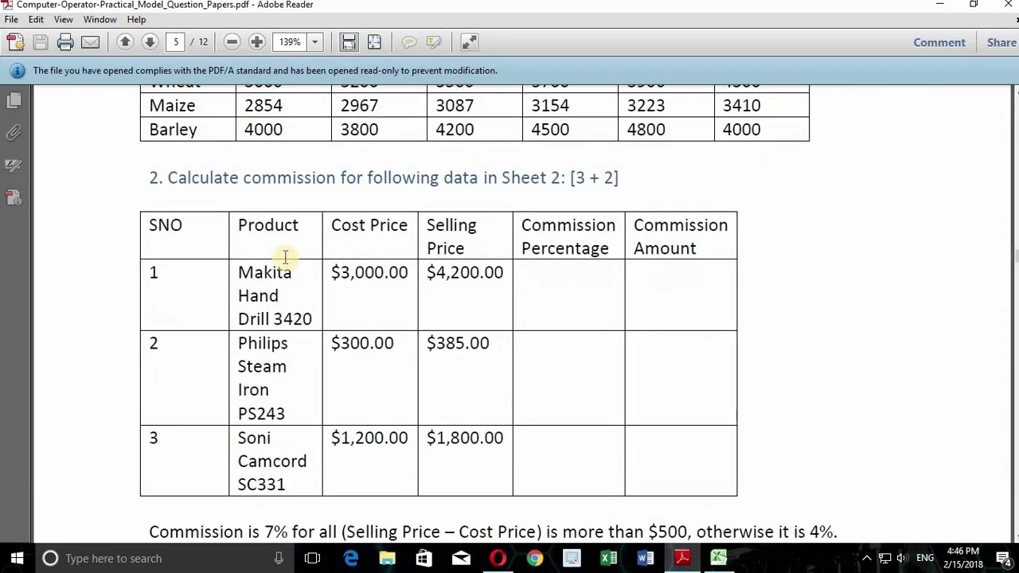
pyautogui.click(682, 562)
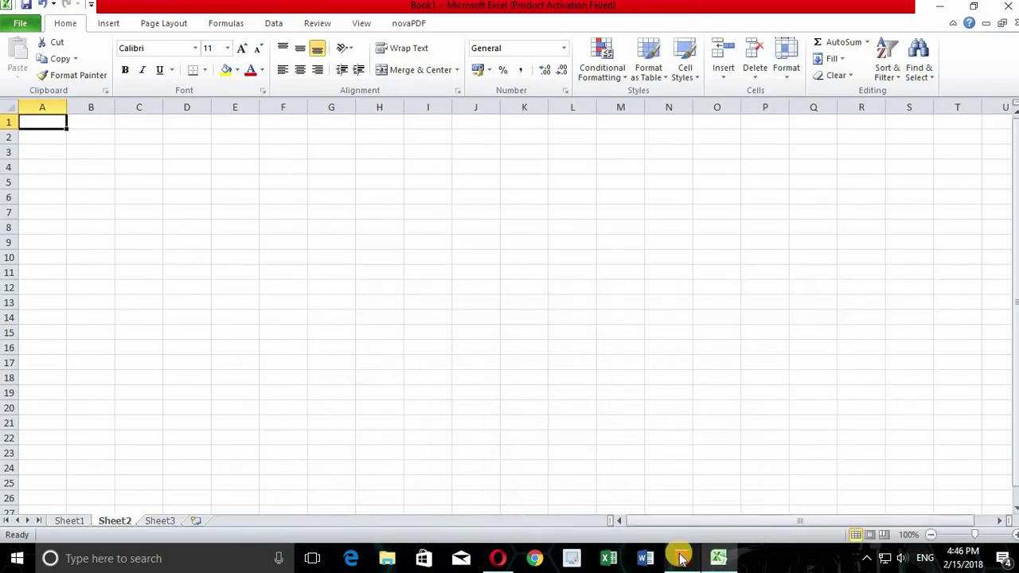
# Enter headers SNO, Product, Cost Price, Selling Price, Commission Percentage, Commission Amount across A1:F1.
pyautogui.write('SNO')
pyautogui.press('Tab')
pyautogui.write('Pr')
pyautogui.press('Tab')
pyautogui.write('Cost')
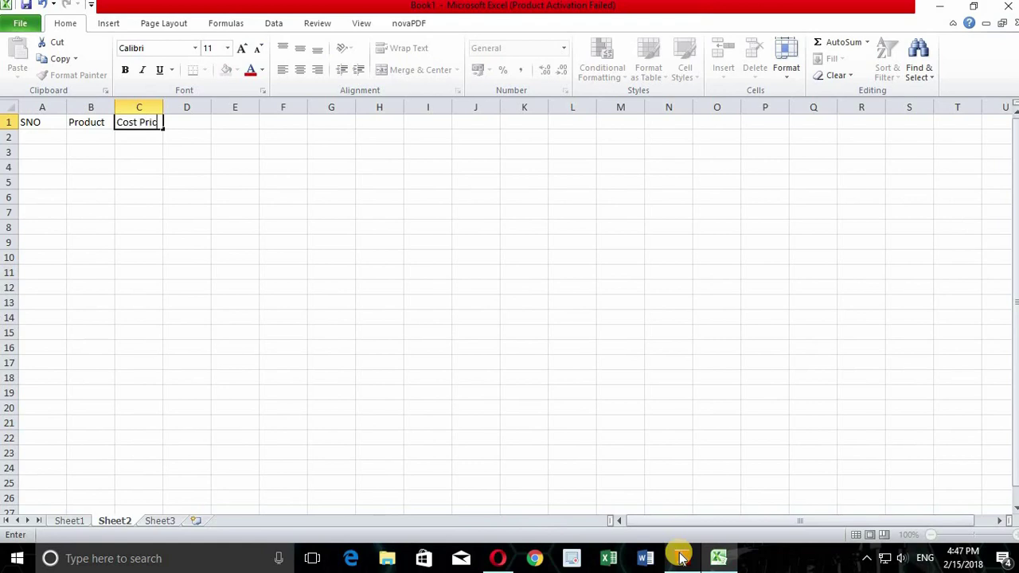
pyautogui.press('Tab')
pyautogui.write('Sel')
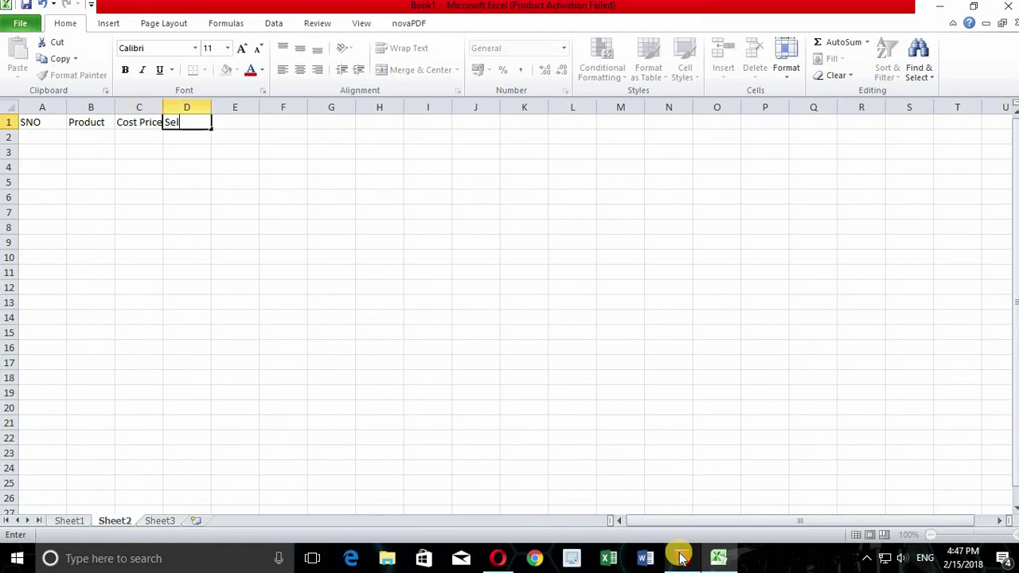
pyautogui.press('Tab')
pyautogui.write('Co')
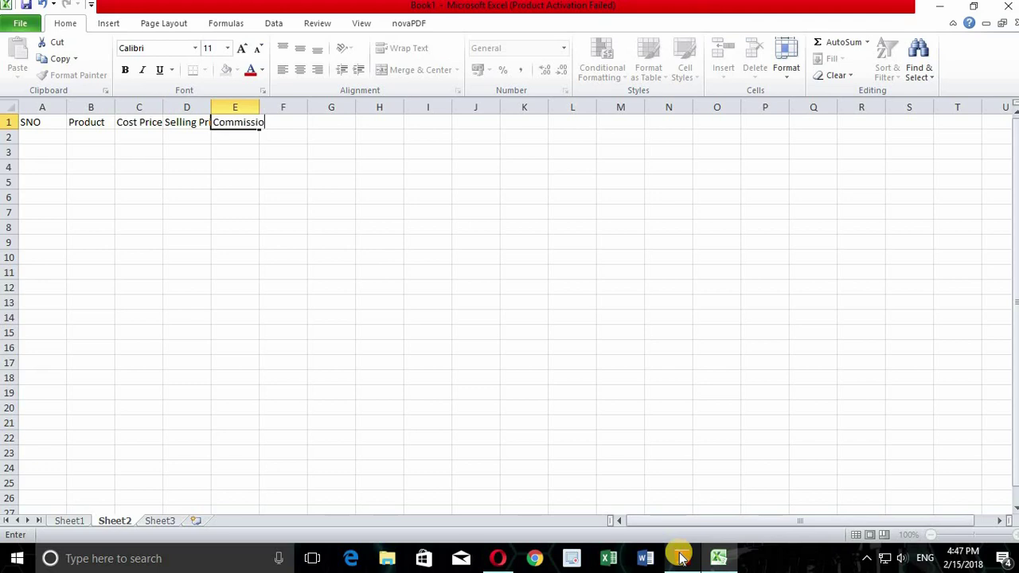
pyautogui.press('Tab')
pyautogui.write('Com')
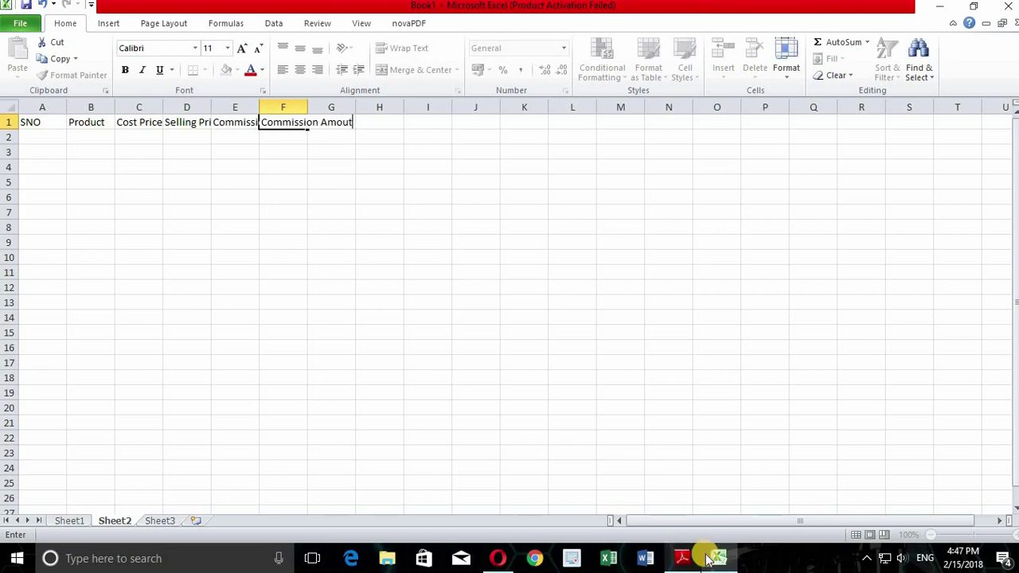
pyautogui.press('BackSpace')
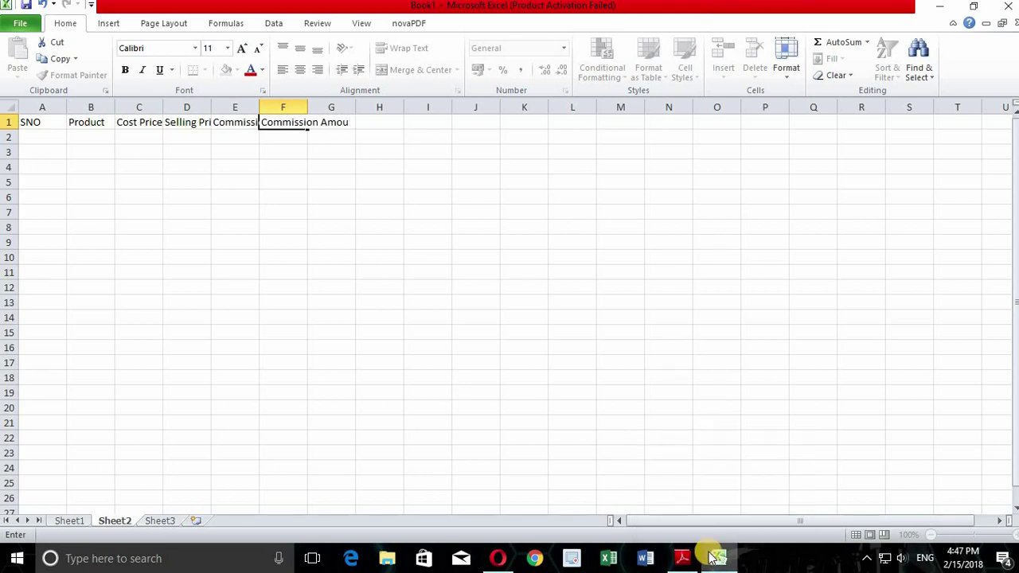
pyautogui.moveTo(714, 557)
pyautogui.press('Return')
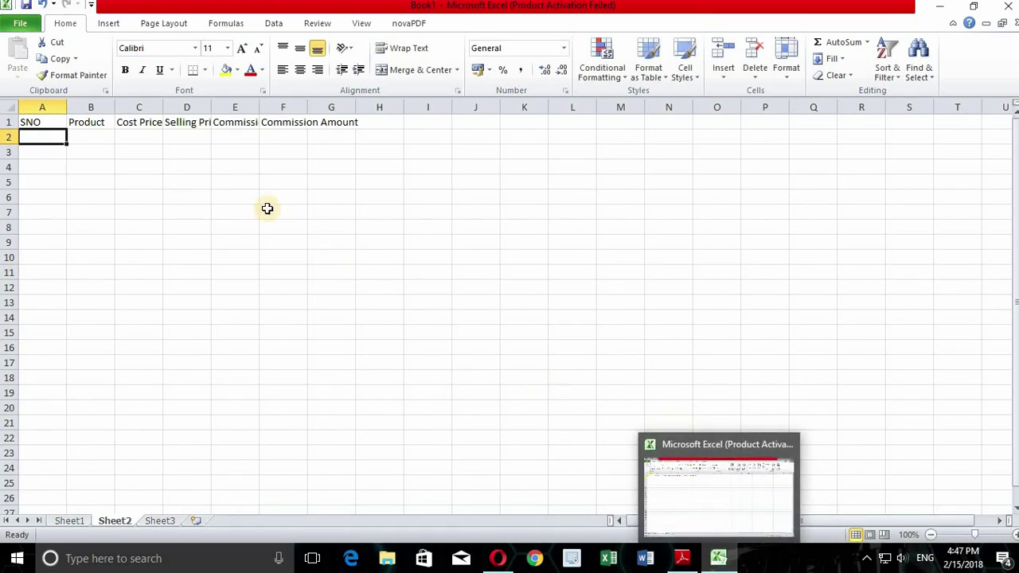
# AutoFit columns B to F to their headers and narrow column A to fit SNO.
pyautogui.click(266, 209)
pyautogui.doubleClick(307, 107)
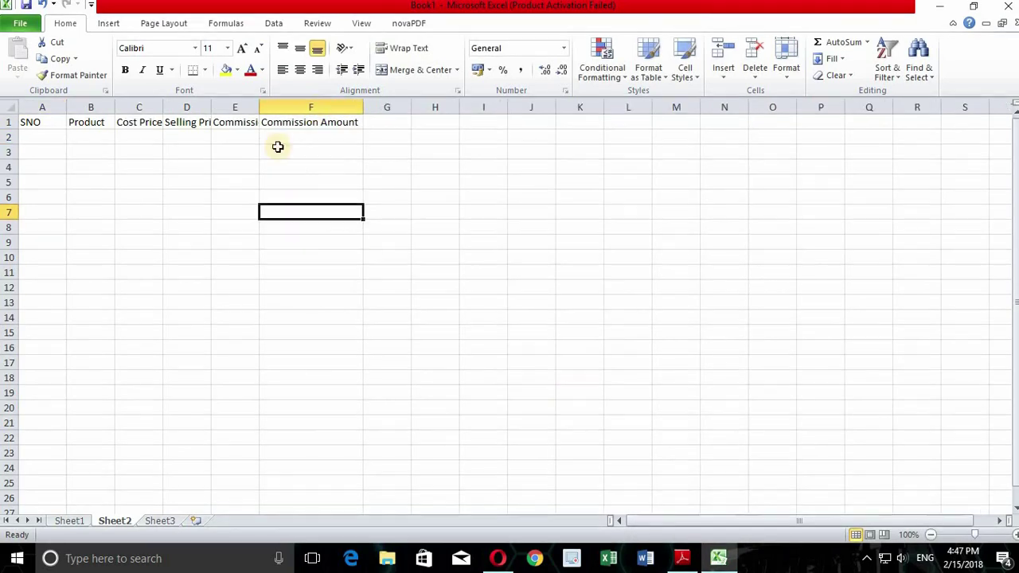
pyautogui.doubleClick(258, 107)
pyautogui.doubleClick(211, 107)
pyautogui.click(176, 106)
pyautogui.doubleClick(163, 106)
pyautogui.doubleClick(114, 106)
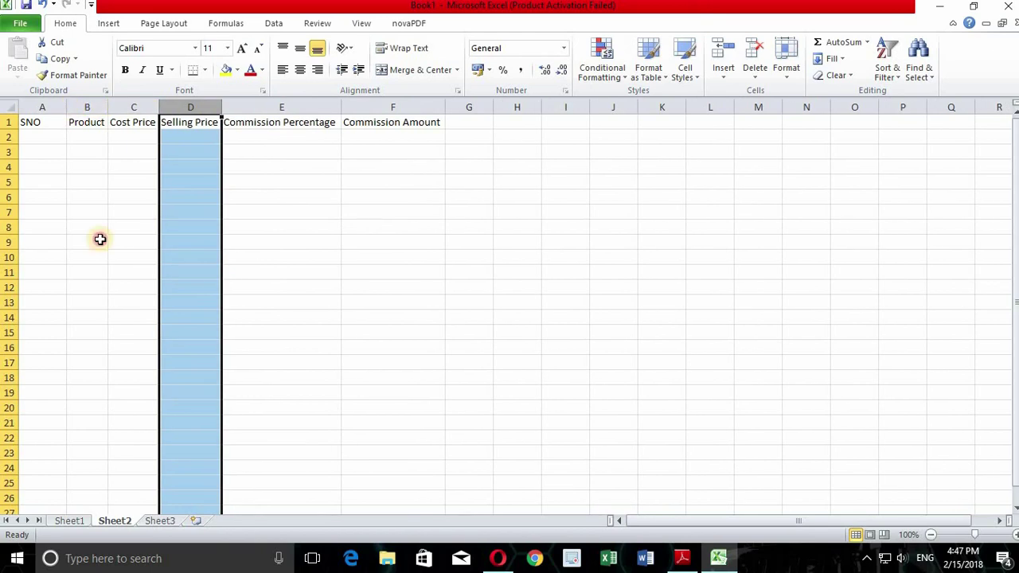
pyautogui.moveTo(71, 106); pyautogui.dragTo(44, 139)
# Enter serial numbers 1, 2 and 3 in A2:A4.
pyautogui.click(36, 141)
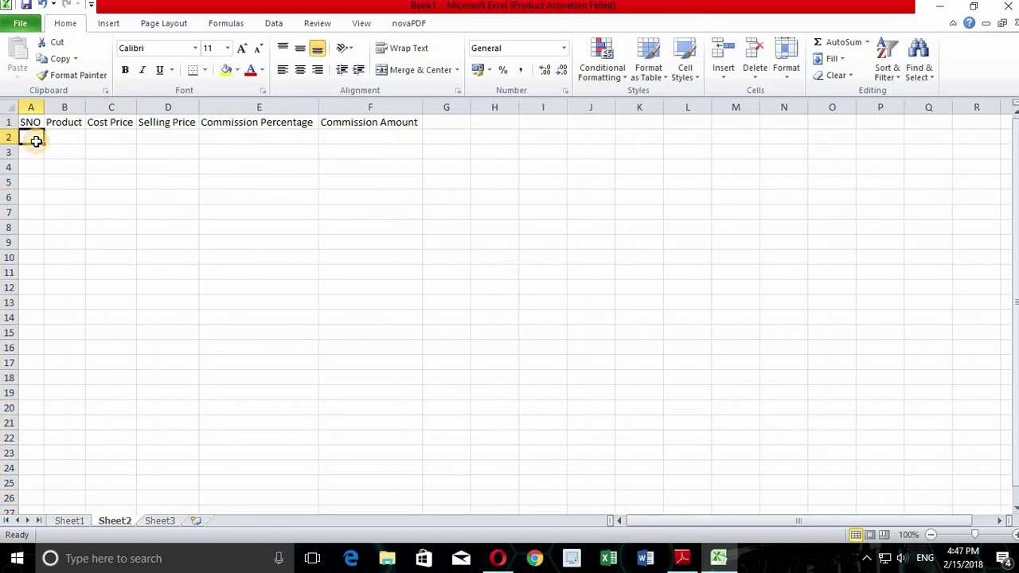
pyautogui.write('1 2 3')
pyautogui.press('Up')
pyautogui.press('Up')
pyautogui.press('Right')
# Enter products Makita Hand Drill 3420, Philips Steam Iron PS243 and Soni Camcord SC331 in B2:B4.
pyautogui.write('M')
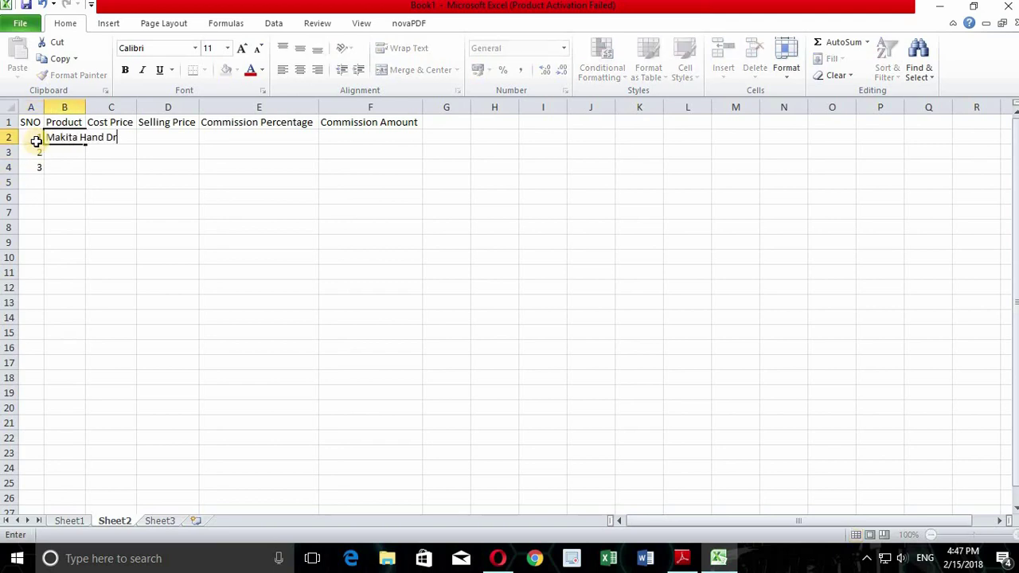
pyautogui.write('ill 3420')
pyautogui.press('Return')
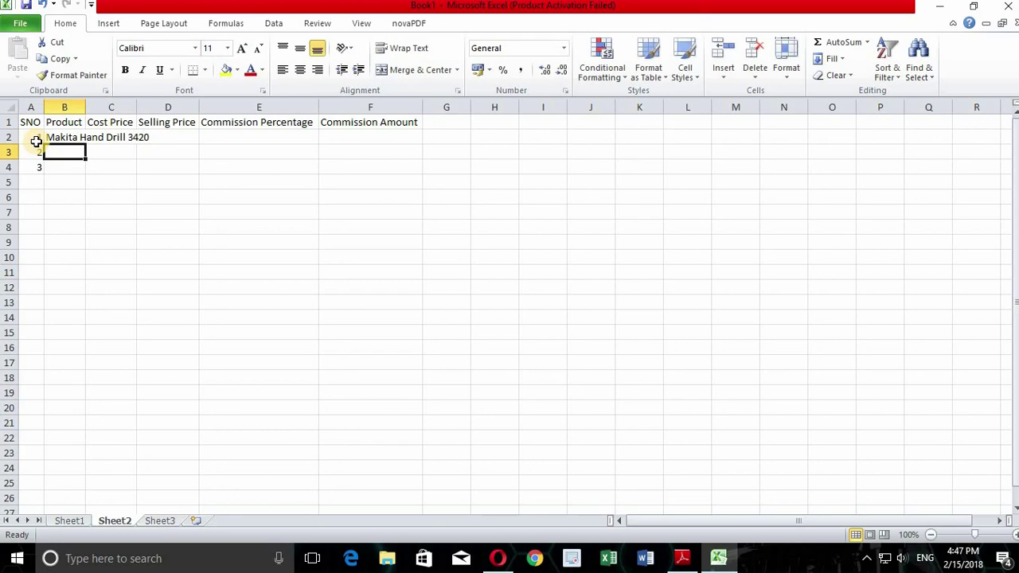
pyautogui.write('Philips Steam Iron PS243')
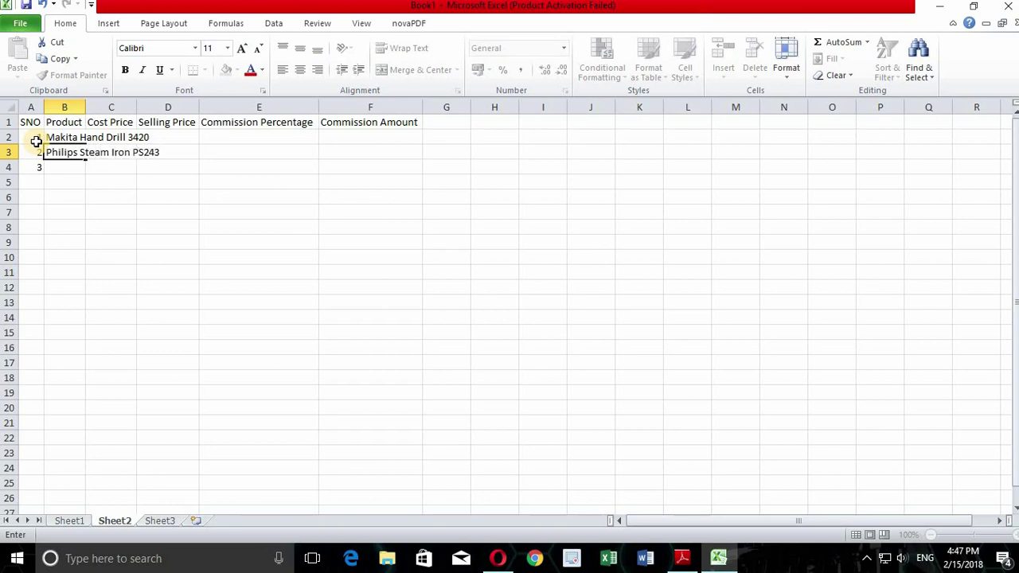
pyautogui.press('Return')
pyautogui.write('Soni Camcord SC3')
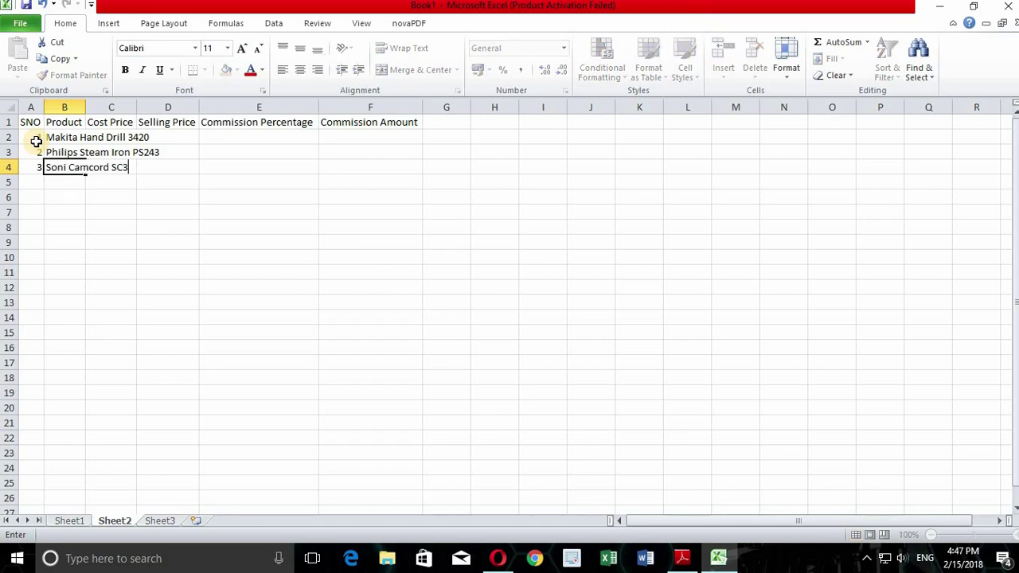
pyautogui.press('Return')
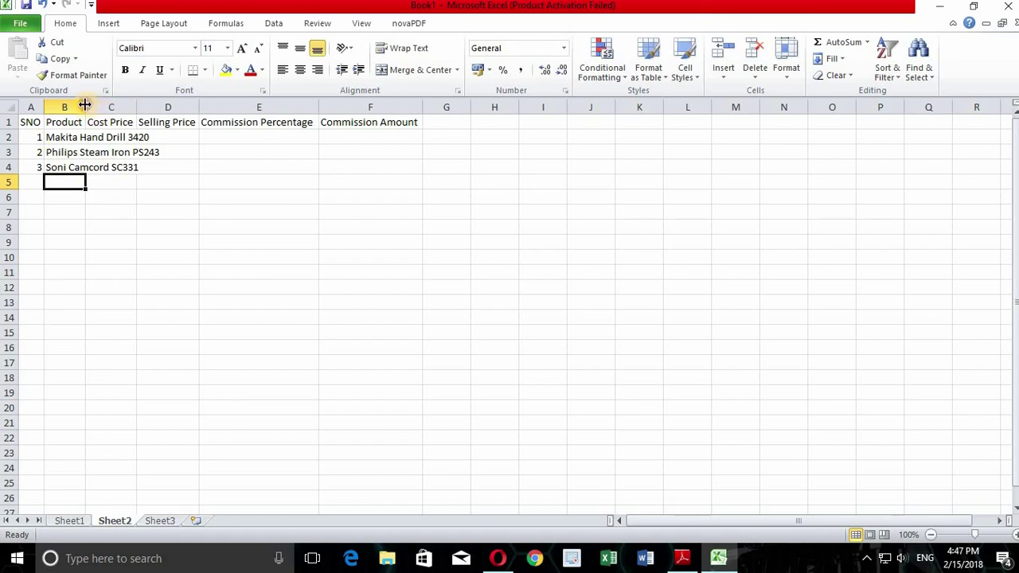
# AutoFit column B and format the price cells C2:D4 as Currency.
pyautogui.doubleClick(85, 107)
pyautogui.click(187, 273)
pyautogui.click(177, 138)
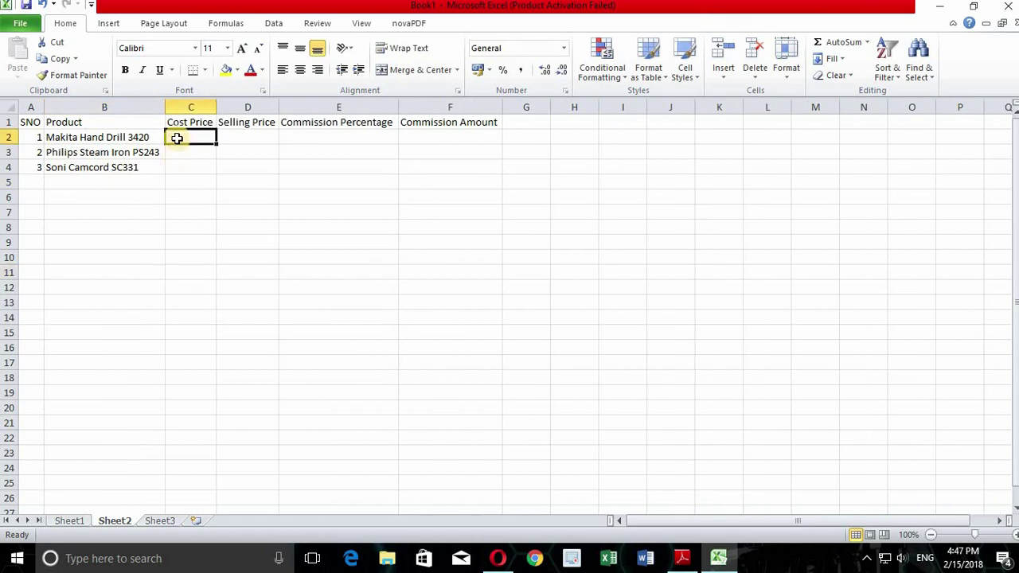
pyautogui.moveTo(199, 136); pyautogui.dragTo(245, 172)
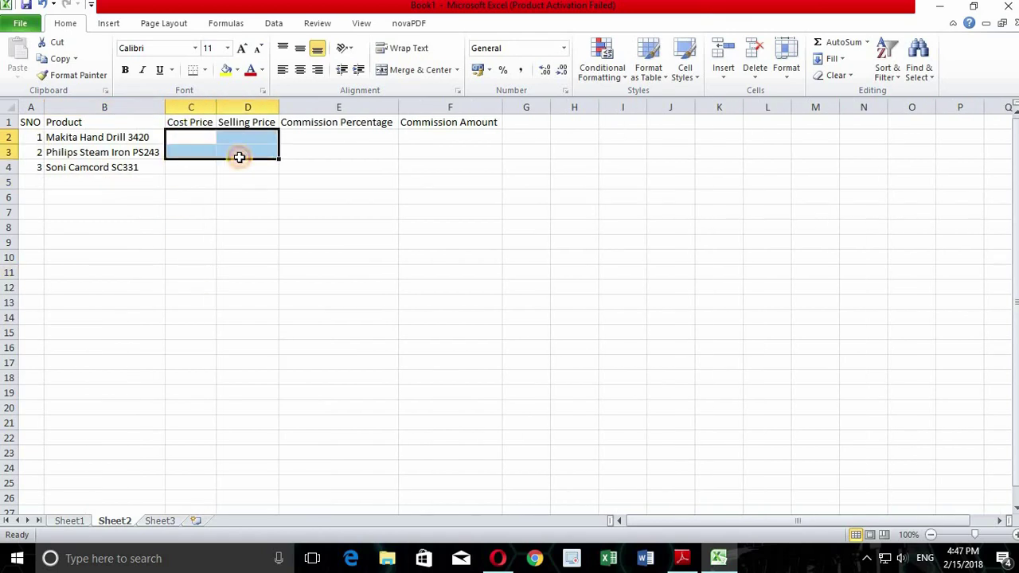
pyautogui.click(563, 48)
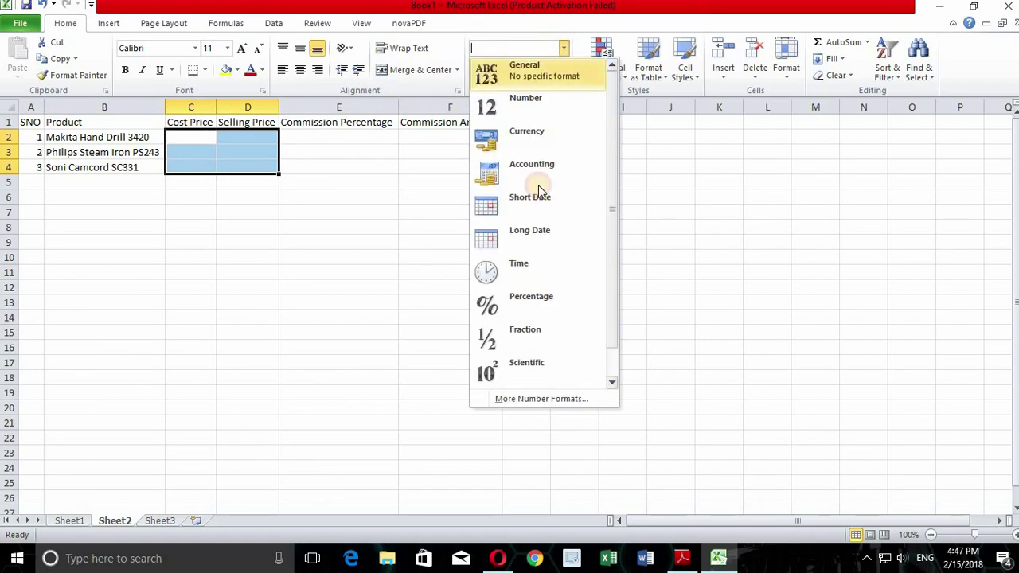
pyautogui.click(509, 134)
# Enter cost prices Rs3,000.00, Rs300.00 and Rs1,200.00 in C2:C4.
pyautogui.click(189, 138)
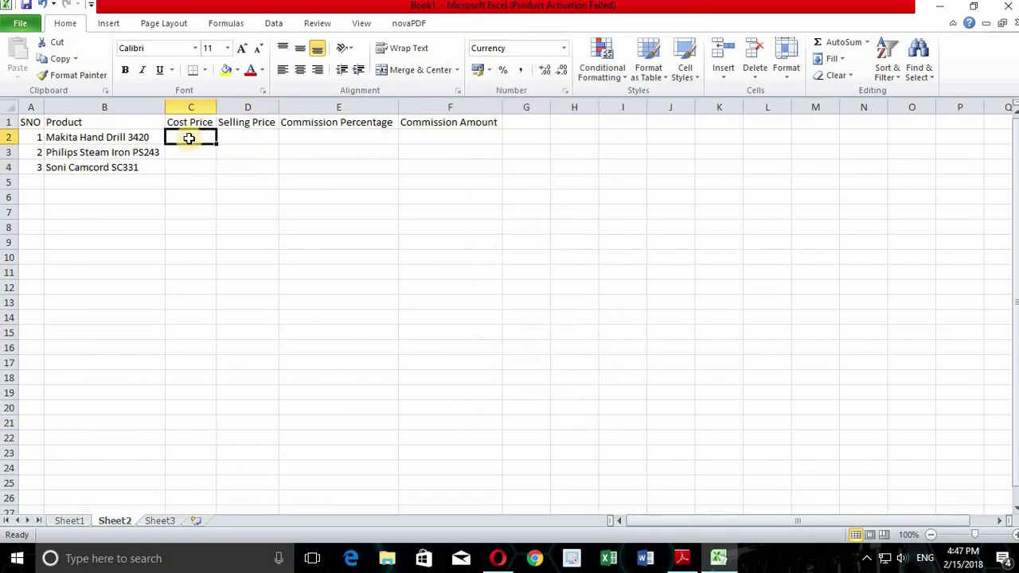
pyautogui.write('1500')
pyautogui.press('Return')
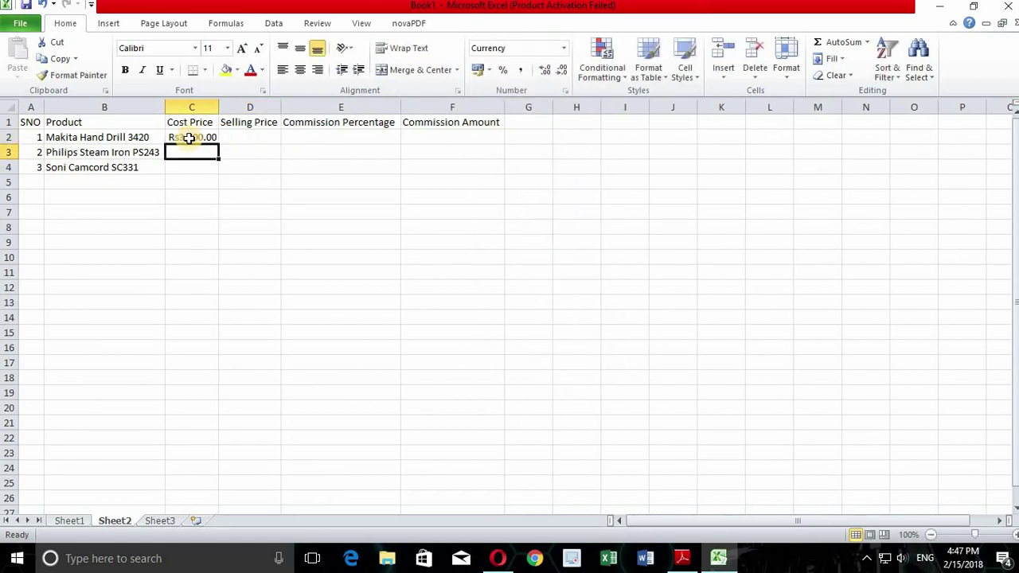
pyautogui.write('Rs300')
pyautogui.press('Return')
pyautogui.write('1,2')
pyautogui.write('00.00')
pyautogui.press('Return')
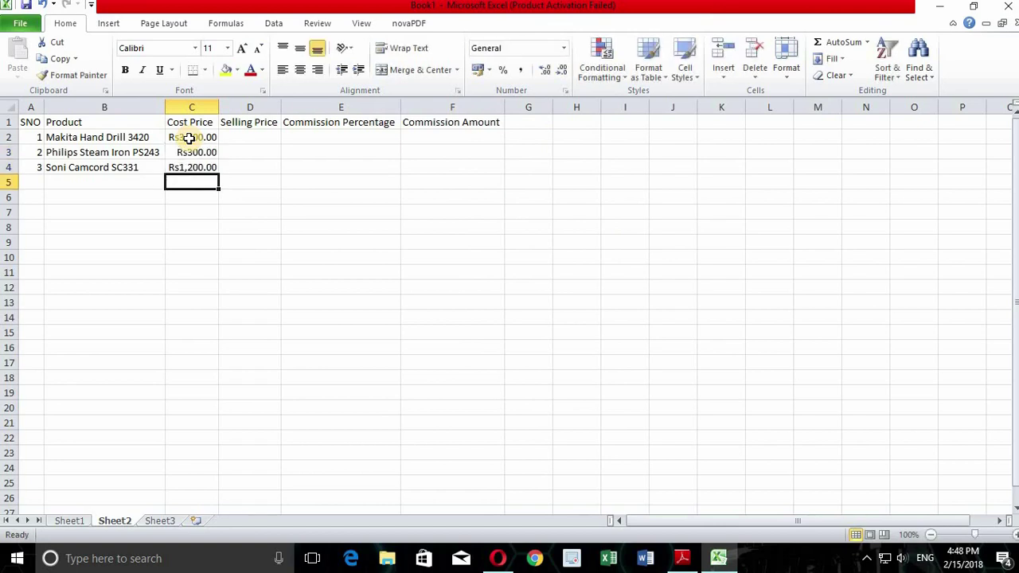
# Reselect the cost prices in C2:C4 and move to cell E2.
pyautogui.click(249, 242)
pyautogui.click(309, 197)
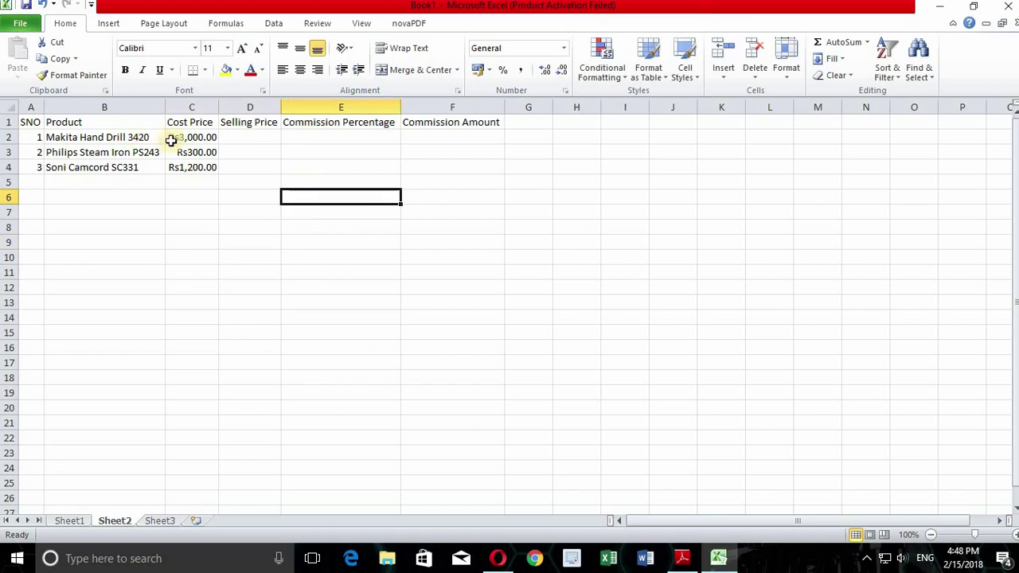
pyautogui.moveTo(183, 139); pyautogui.dragTo(200, 166)
pyautogui.click(302, 139)
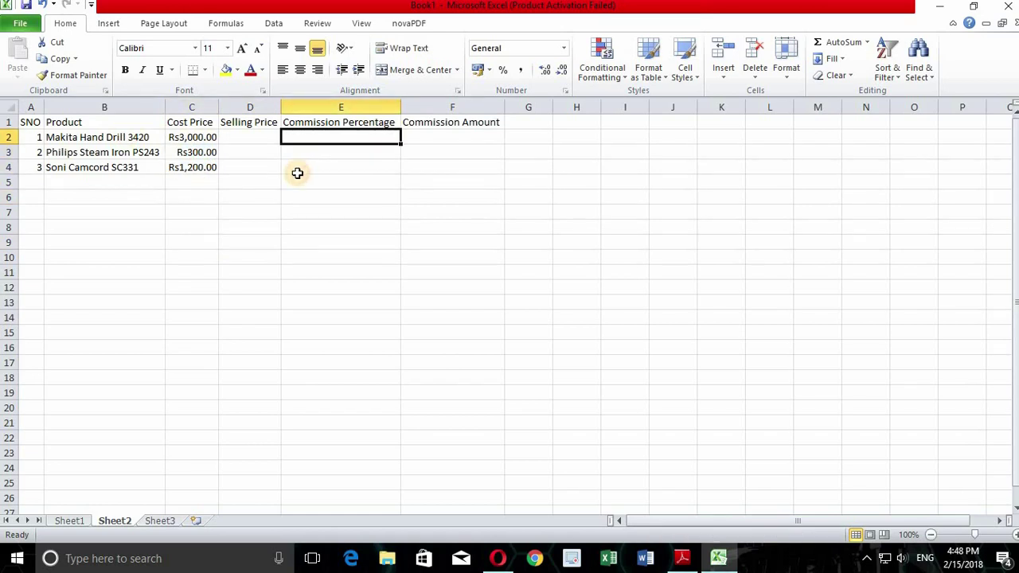
pyautogui.click(175, 557)
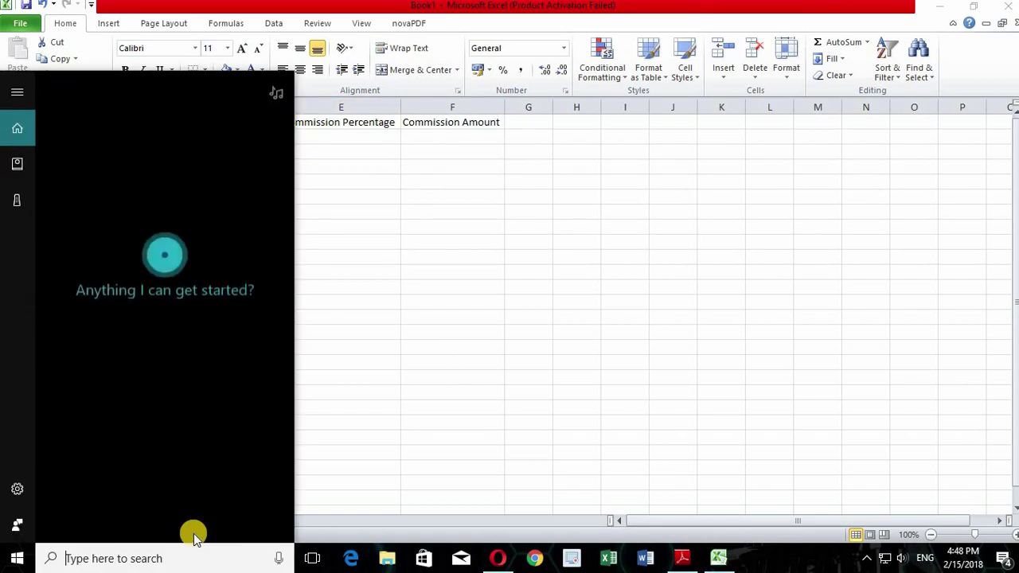
# Set the Windows currency symbol to $ via intl.cpl so cost prices read $3,000.00, $300.00, $1,200.00.
pyautogui.write('intl.cp')
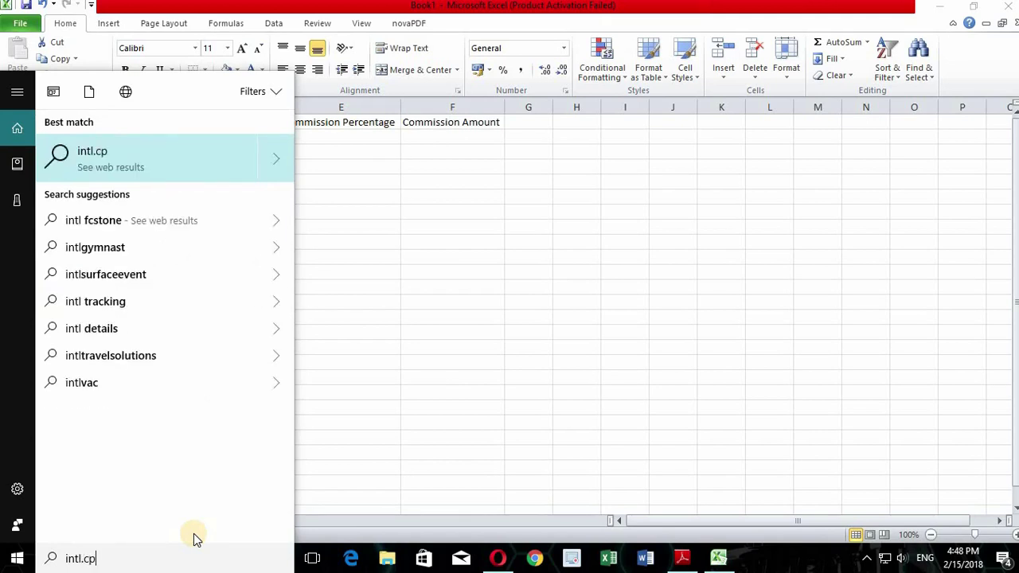
pyautogui.write('l')
pyautogui.press('Return')
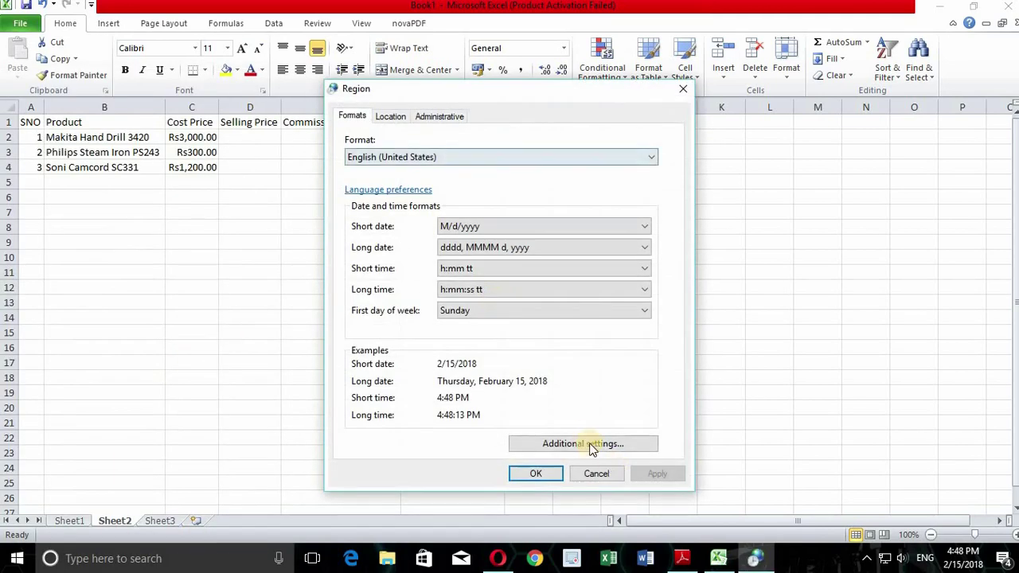
pyautogui.click(583, 443)
pyautogui.click(421, 138)
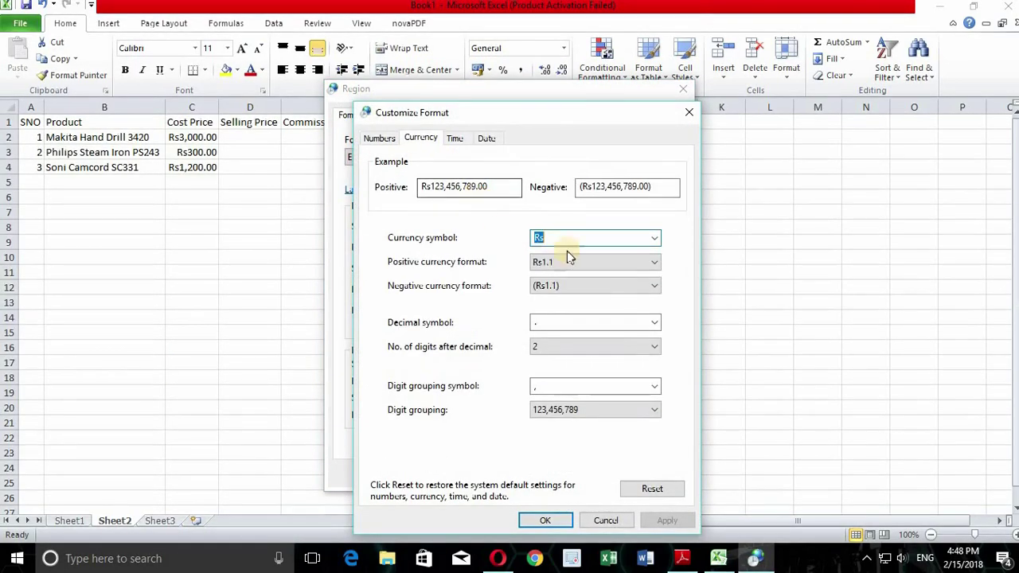
pyautogui.click(654, 238)
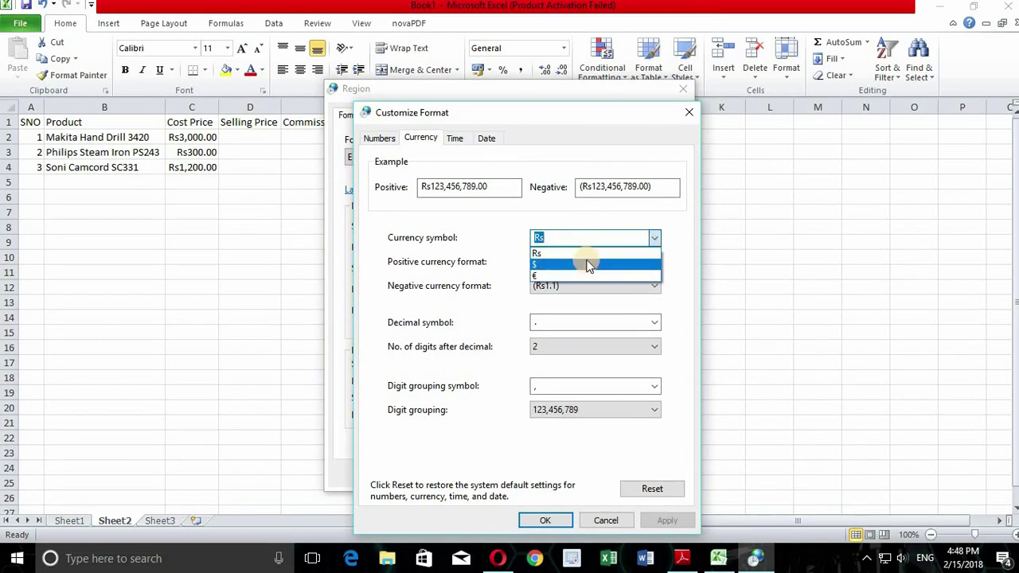
pyautogui.click(587, 264)
pyautogui.click(648, 521)
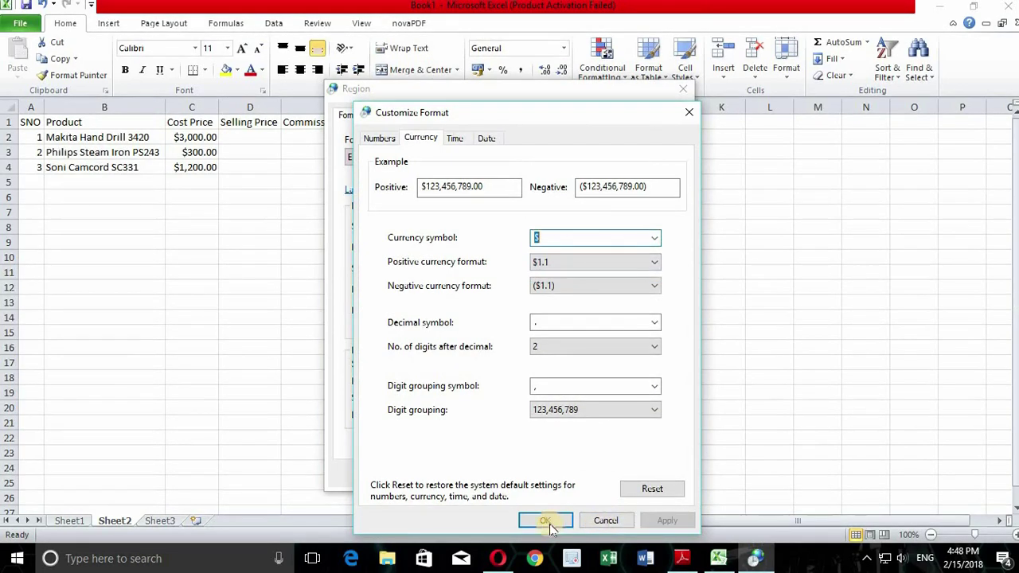
pyautogui.click(545, 521)
pyautogui.click(656, 472)
pyautogui.click(550, 475)
pyautogui.click(251, 141)
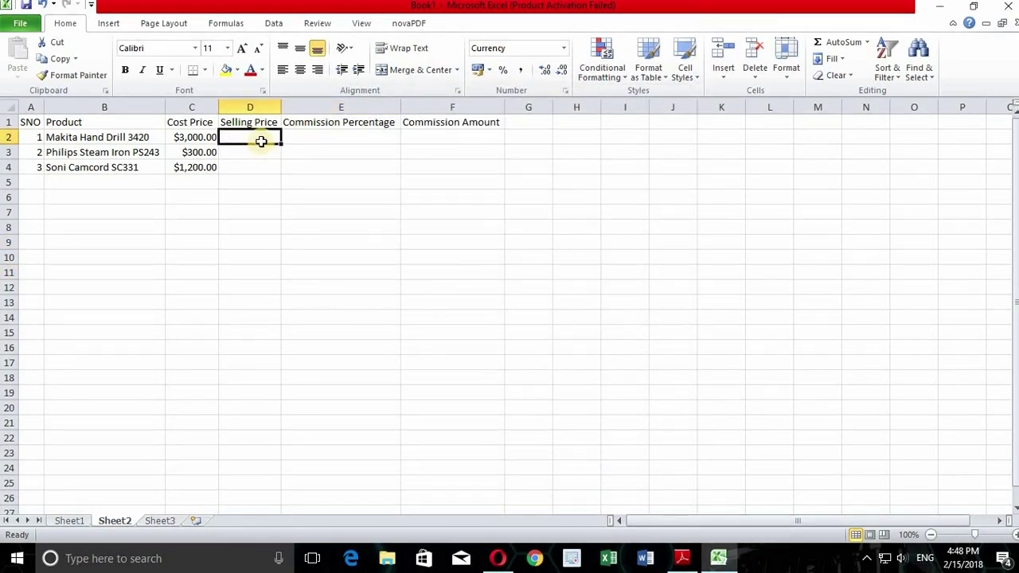
# Enter selling prices $4,200.00, $385.00 and $1,800.00 in D2:D4.
pyautogui.write('4200')
pyautogui.press('Return')
pyautogui.write('385')
pyautogui.press('Return')
pyautogui.write('1')
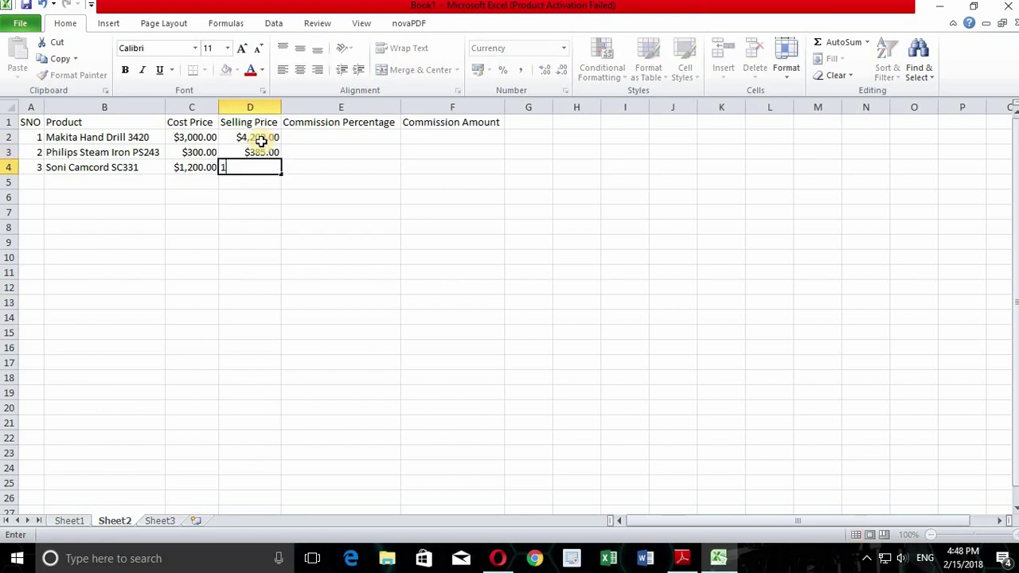
pyautogui.write('0')
pyautogui.press('Return')
pyautogui.press('Up')
pyautogui.press('Up')
pyautogui.press('Up')
pyautogui.press('Right')
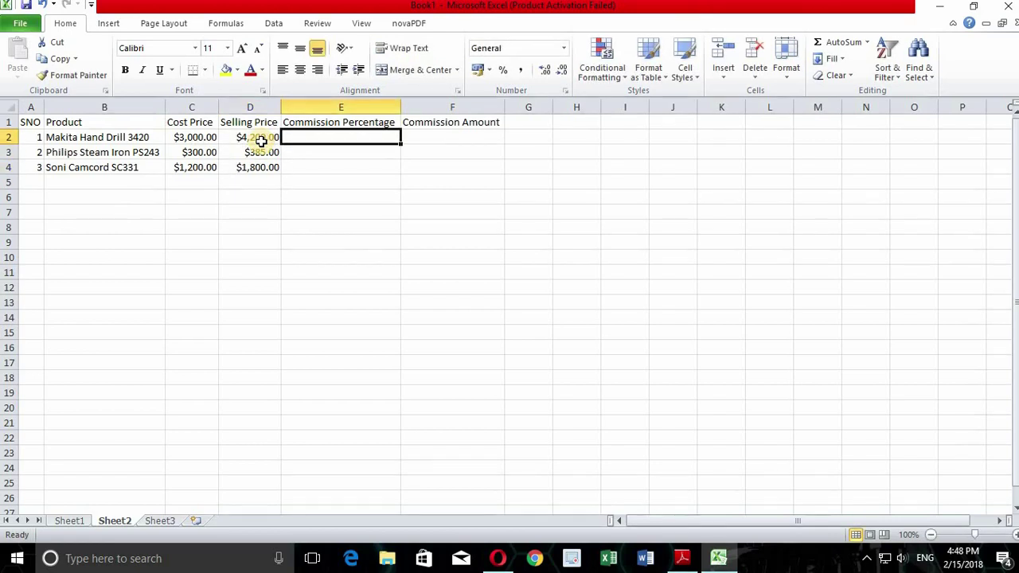
pyautogui.click(686, 563)
pyautogui.scroll(-2, 441, 351)
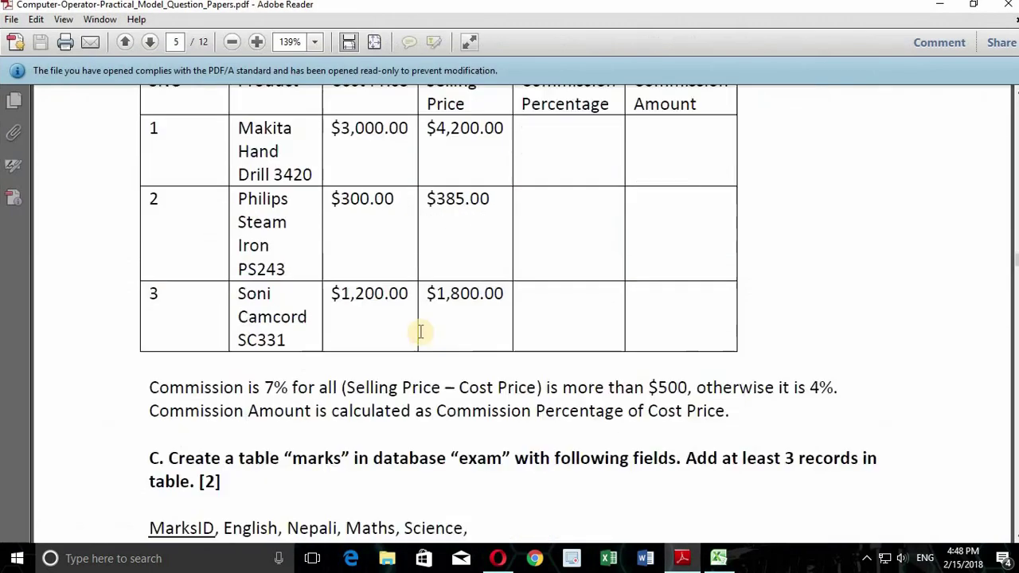
pyautogui.scroll(-4, 430, 341)
pyautogui.moveTo(184, 279); pyautogui.dragTo(397, 279)
pyautogui.click(391, 286)
pyautogui.click(426, 308)
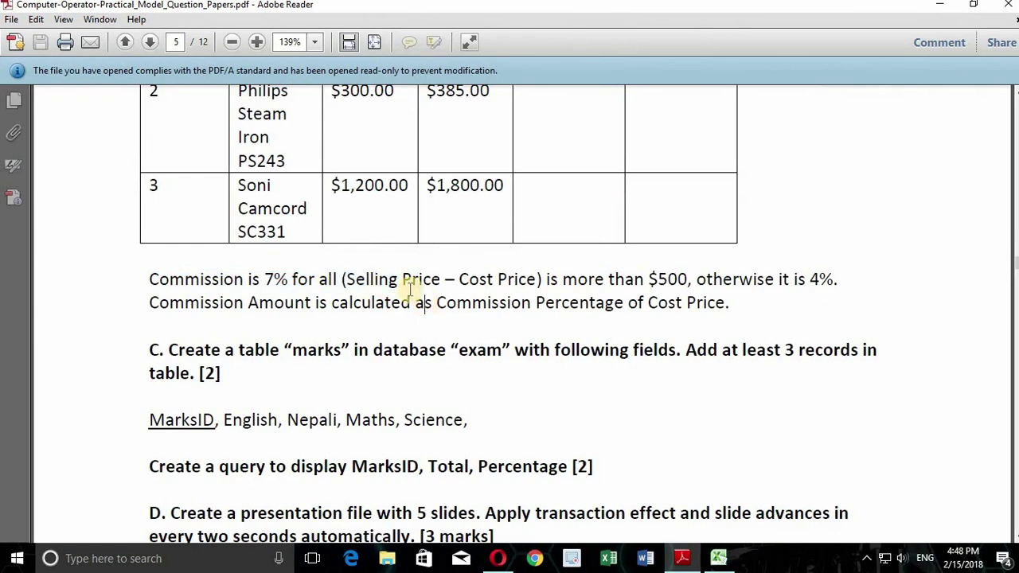
pyautogui.moveTo(342, 280); pyautogui.dragTo(466, 283)
pyautogui.click(506, 291)
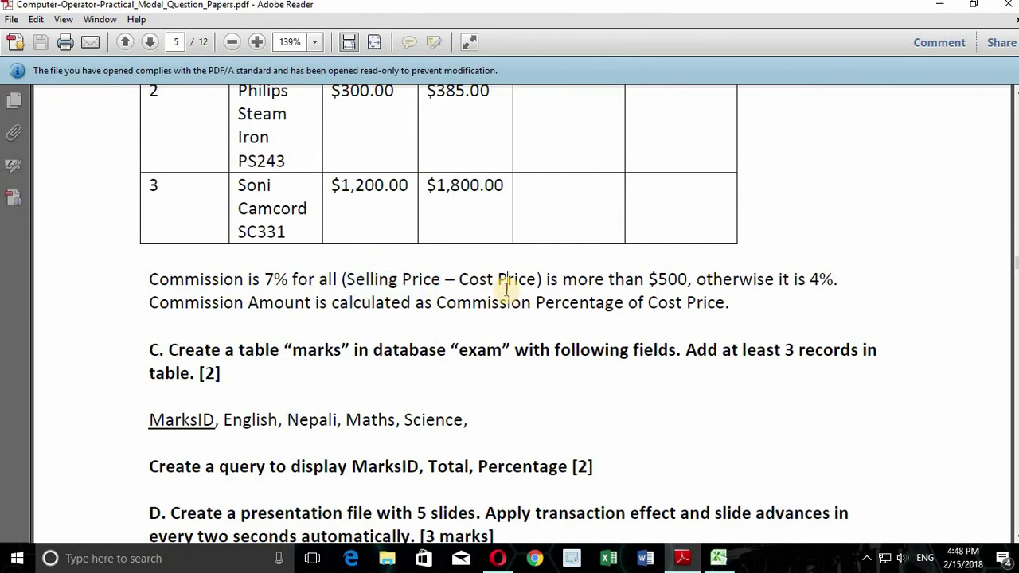
pyautogui.moveTo(563, 280); pyautogui.dragTo(683, 291)
pyautogui.click(679, 280)
pyautogui.moveTo(265, 279); pyautogui.dragTo(605, 280)
pyautogui.click(787, 270)
pyautogui.moveTo(787, 271); pyautogui.dragTo(893, 286)
pyautogui.click(893, 286)
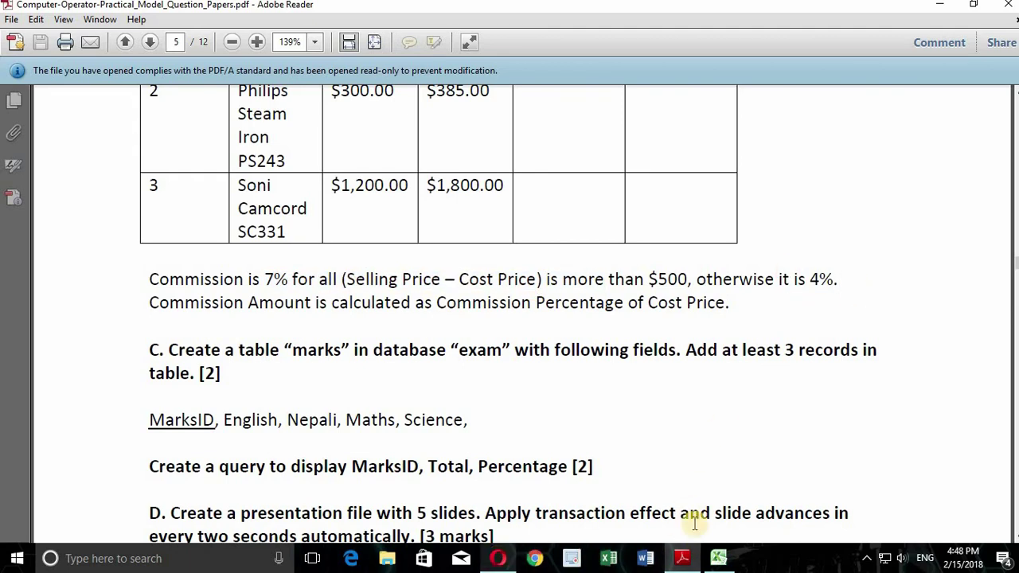
pyautogui.click(718, 558)
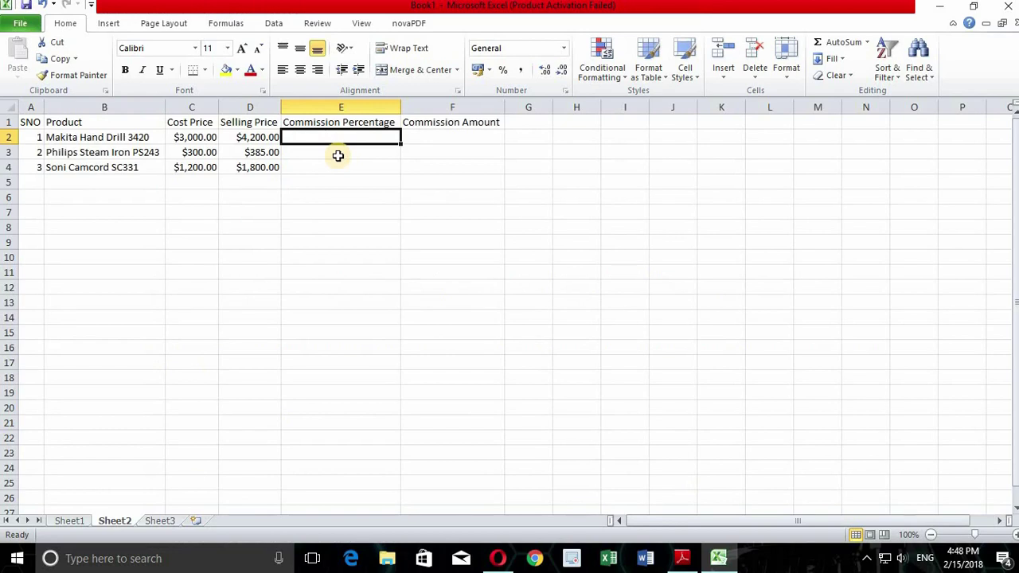
# Enter =IF(D2-C2>500,7,4) in E2, checking the commission rule in the question paper.
pyautogui.write('=if(')
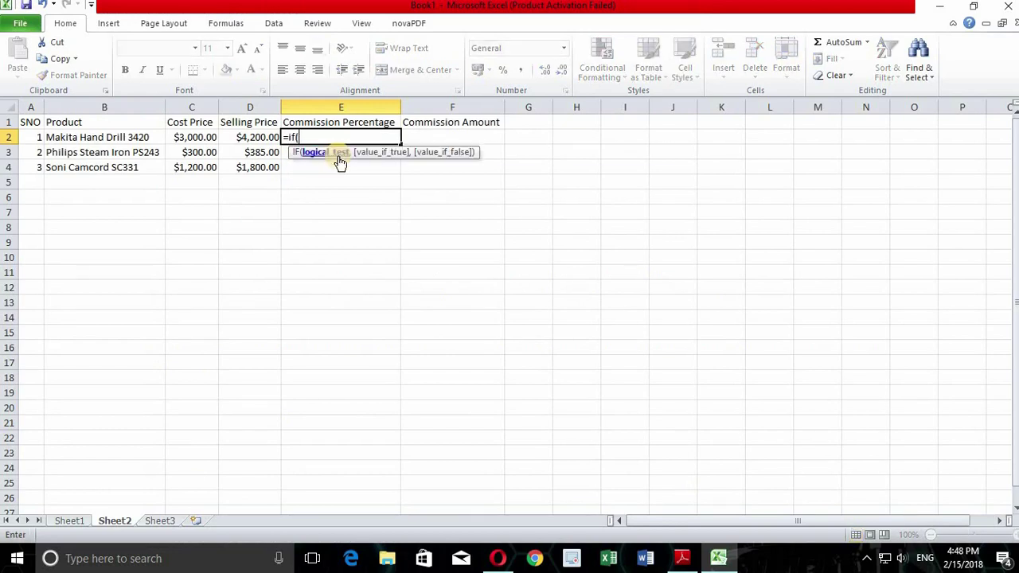
pyautogui.click(249, 137)
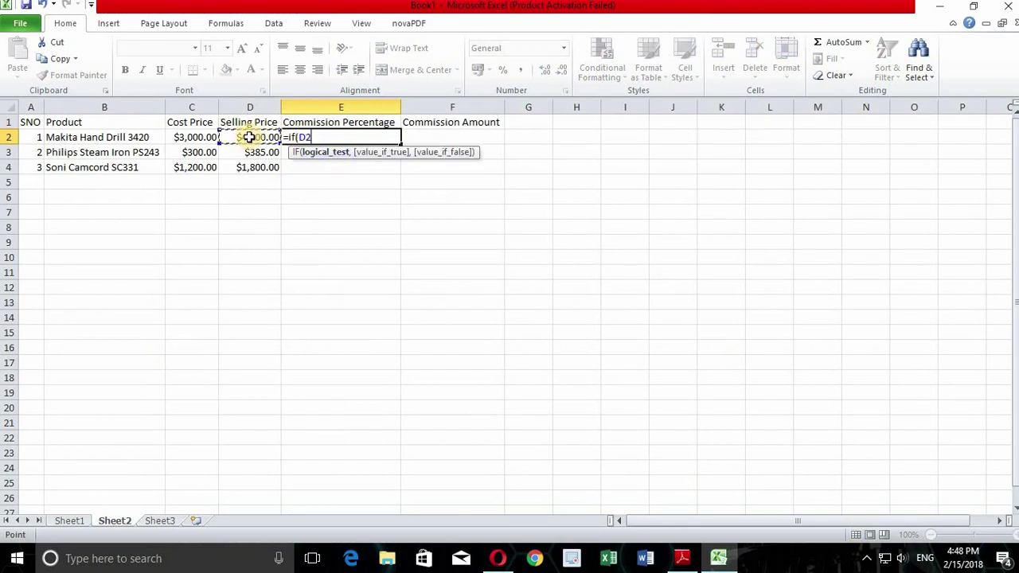
pyautogui.write('-')
pyautogui.click(185, 137)
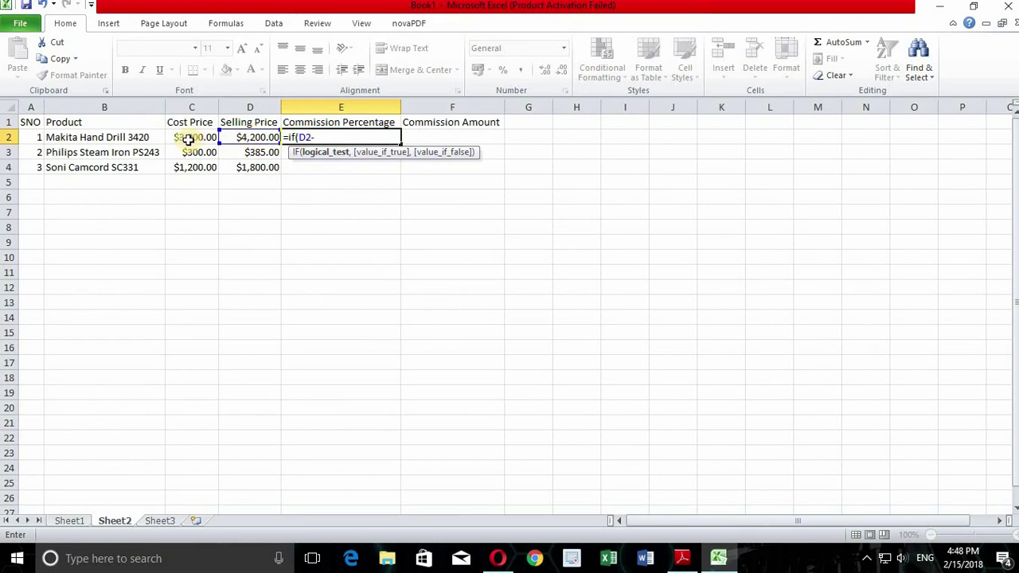
pyautogui.write(')')
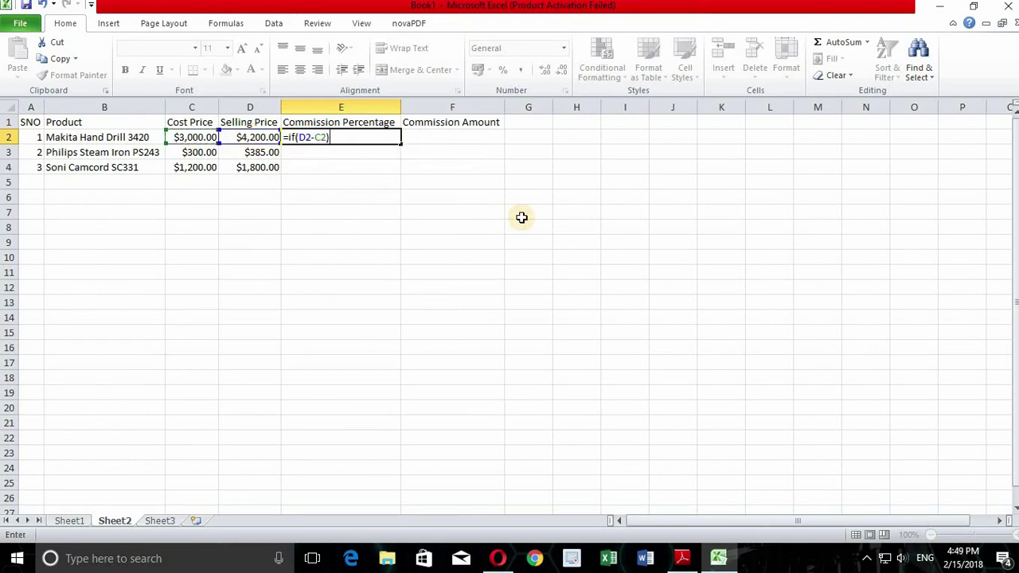
pyautogui.press('BackSpace')
pyautogui.write('>')
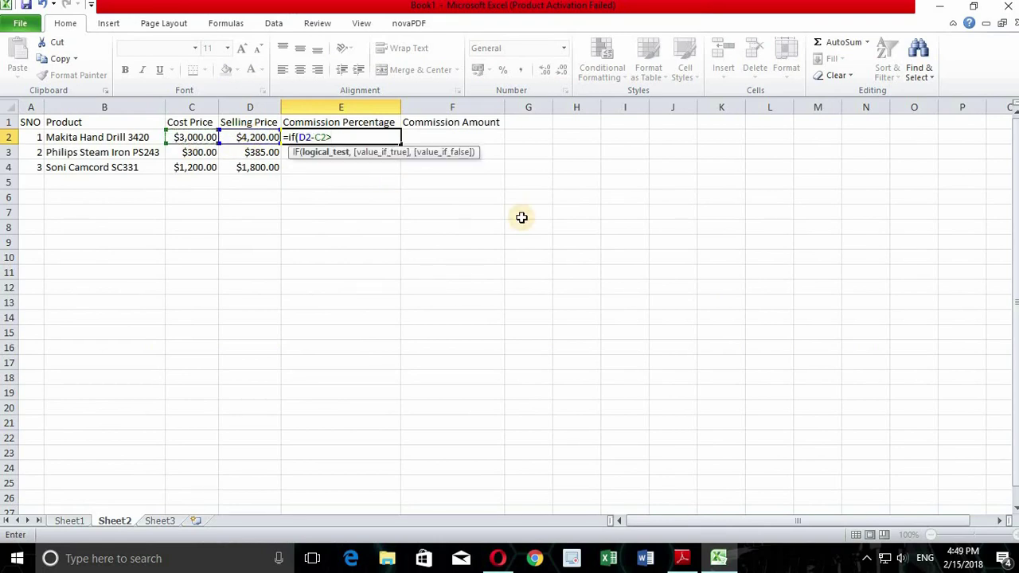
pyautogui.click(682, 558)
pyautogui.hotkey('alt', 'Tab')
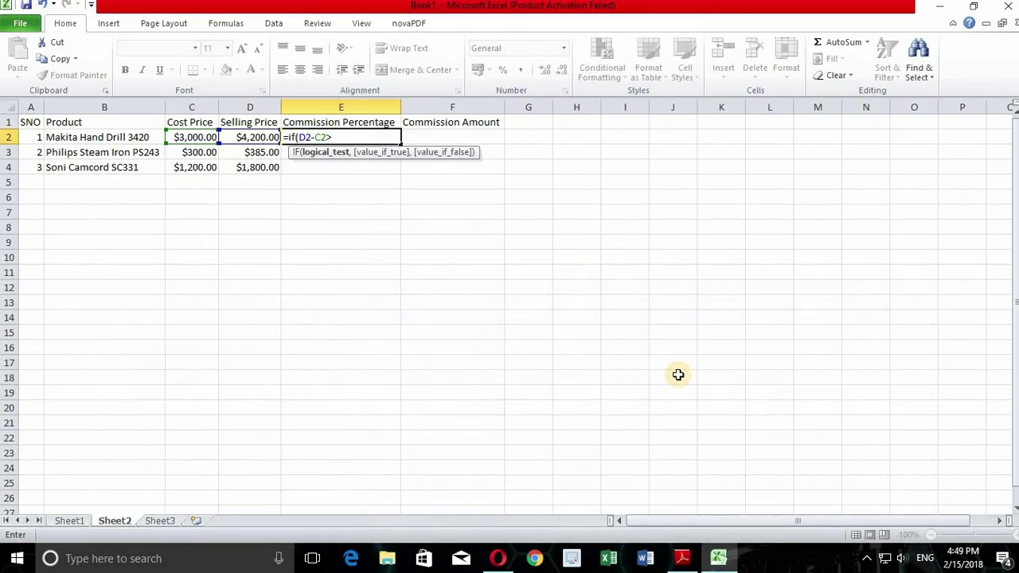
pyautogui.write('500,')
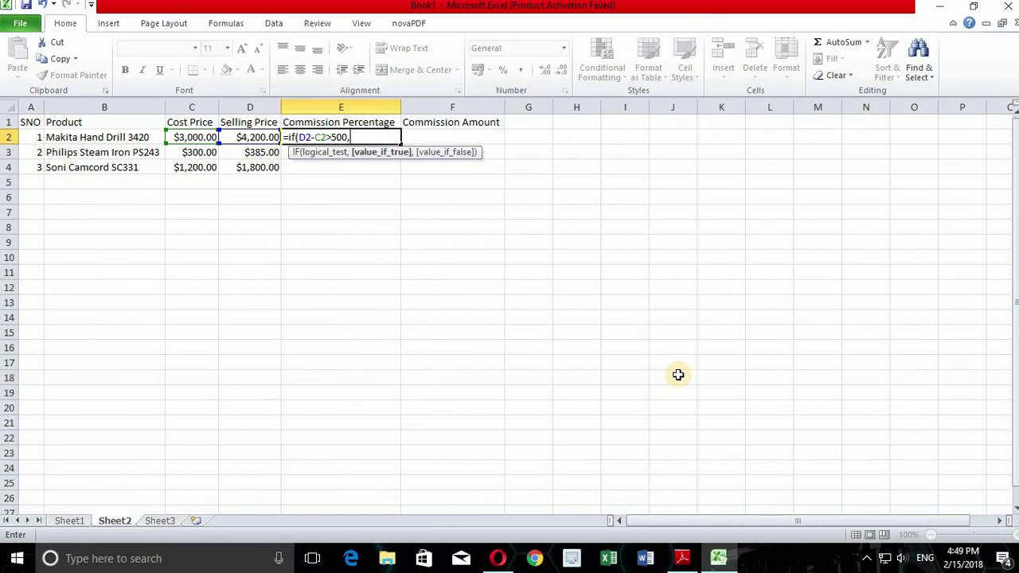
pyautogui.write('7,4')
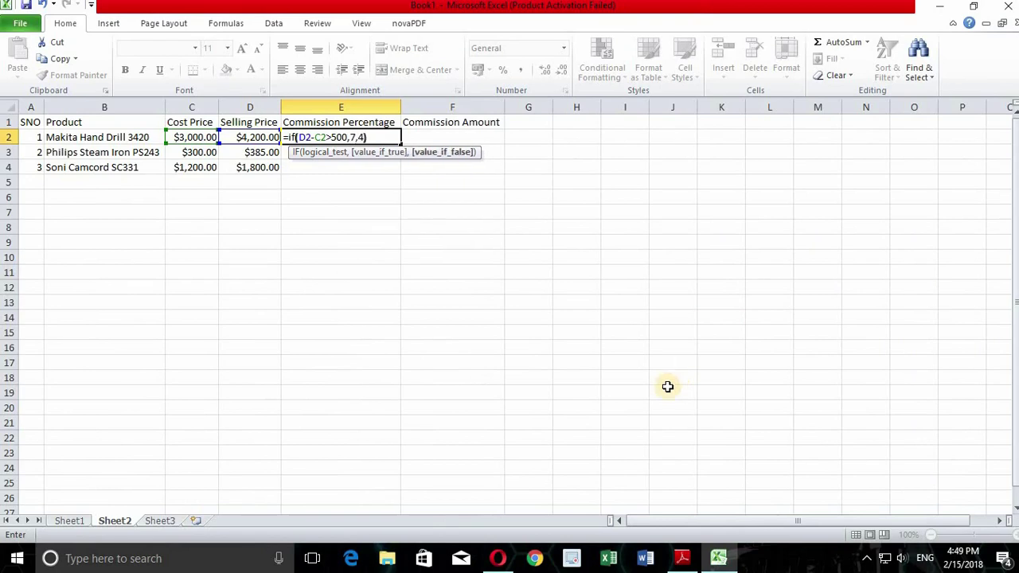
pyautogui.click(718, 558)
pyautogui.click(682, 558)
pyautogui.click(684, 562)
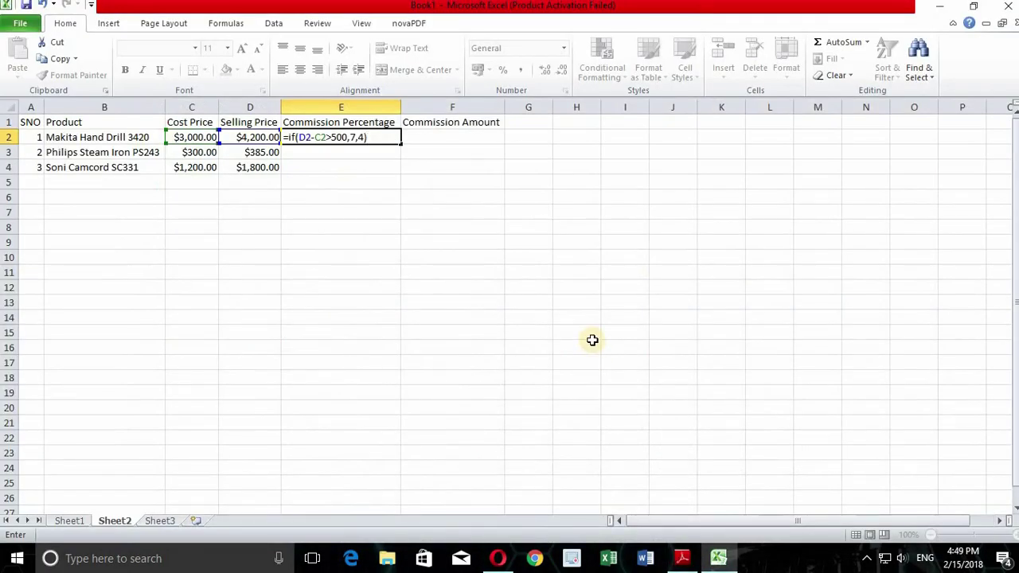
pyautogui.press('Return')
# Fill the IF formula down to E4 and check the cell formats.
pyautogui.click(370, 141)
pyautogui.moveTo(402, 145); pyautogui.dragTo(402, 176)
pyautogui.click(473, 182)
pyautogui.click(395, 290)
pyautogui.click(359, 152)
pyautogui.click(269, 137)
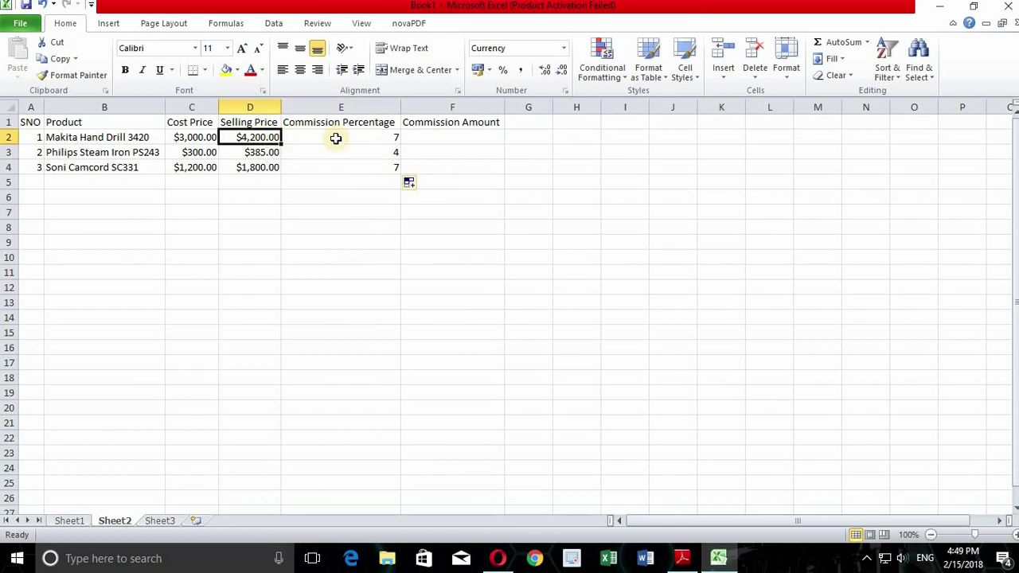
pyautogui.click(350, 137)
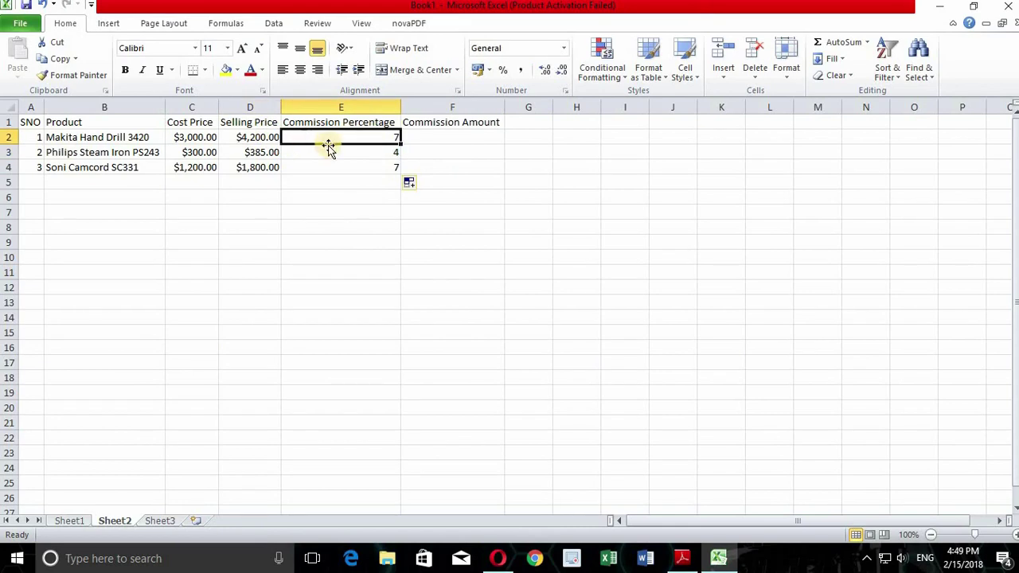
# Remove a stray F2 reference from the E2 formula and confirm results 7, 4, 7.
pyautogui.doubleClick(334, 138)
pyautogui.click(424, 137)
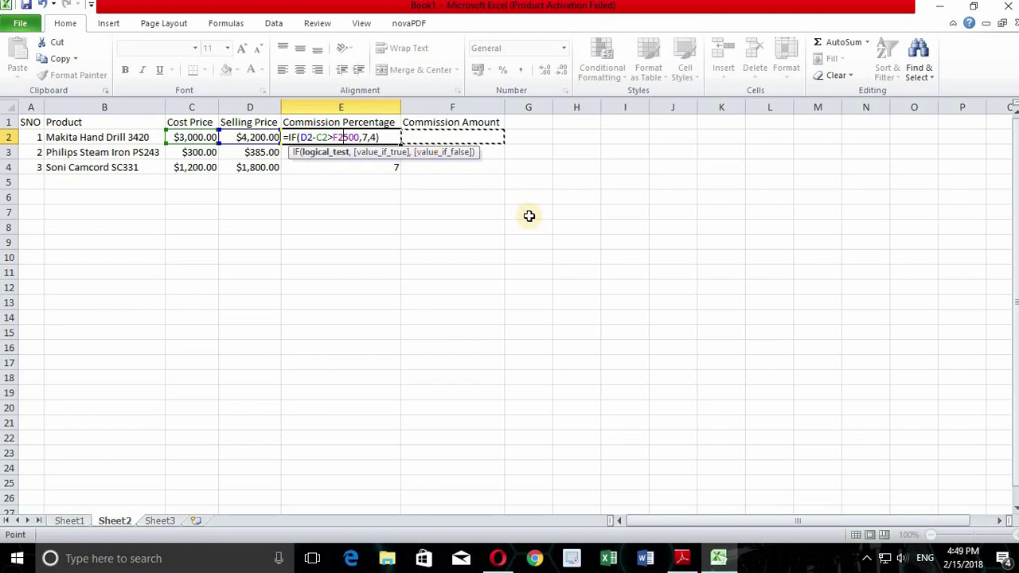
pyautogui.press('BackSpace')
pyautogui.press('BackSpace')
pyautogui.press('Return')
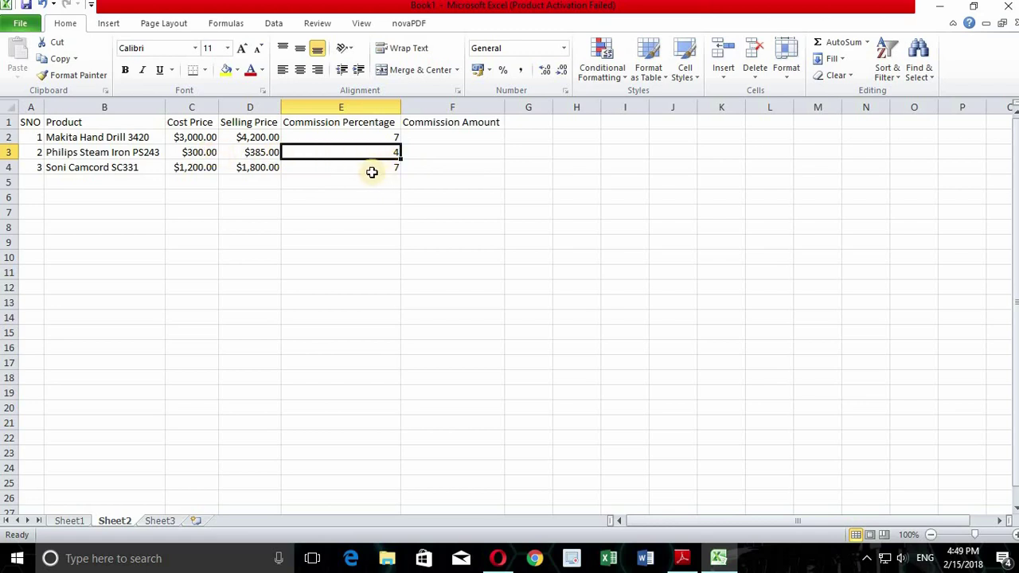
pyautogui.click(422, 154)
pyautogui.click(377, 151)
pyautogui.click(356, 167)
pyautogui.click(392, 152)
pyautogui.click(435, 141)
pyautogui.click(682, 557)
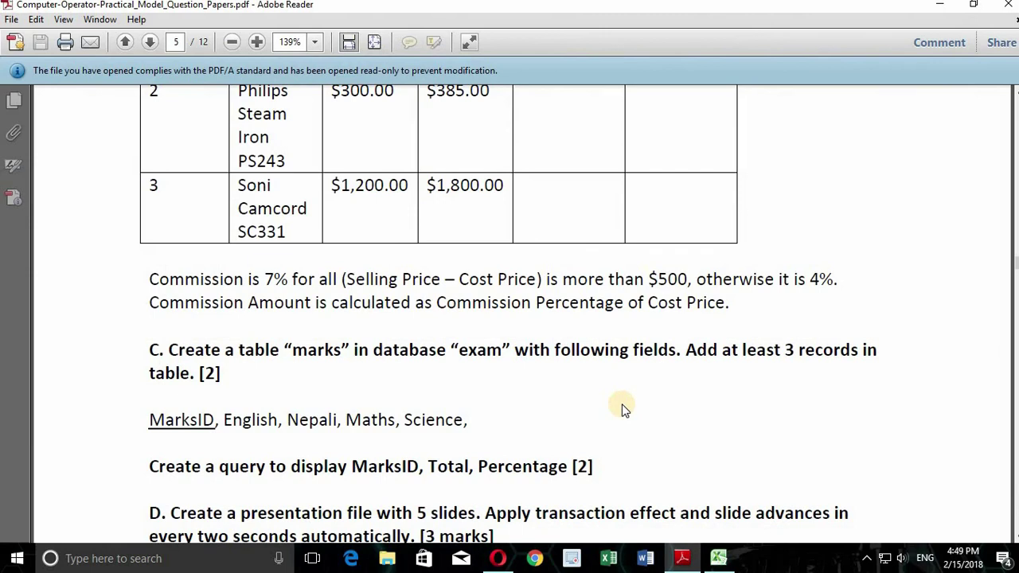
pyautogui.moveTo(248, 304); pyautogui.dragTo(629, 304)
pyautogui.click(637, 304)
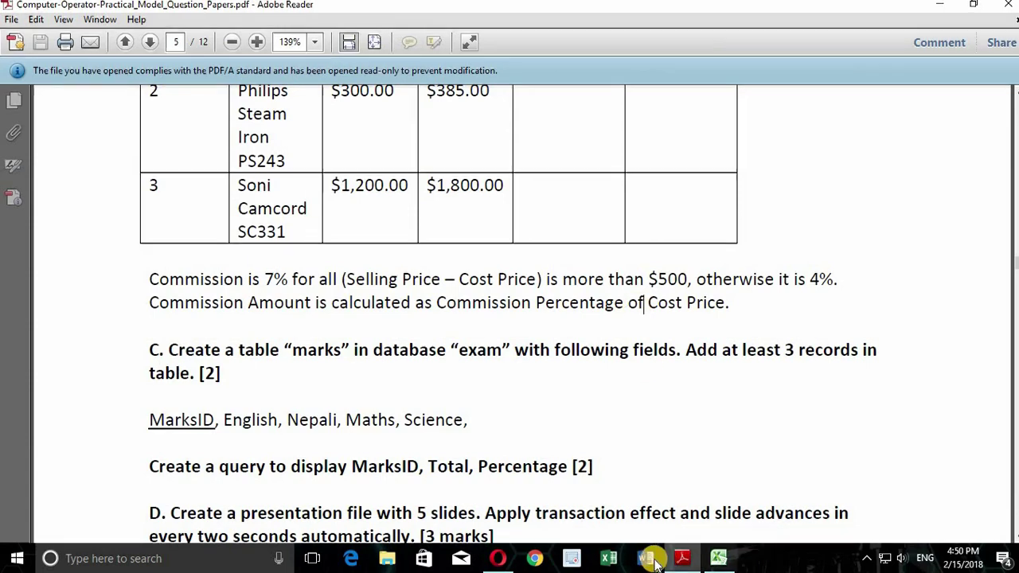
pyautogui.click(501, 561)
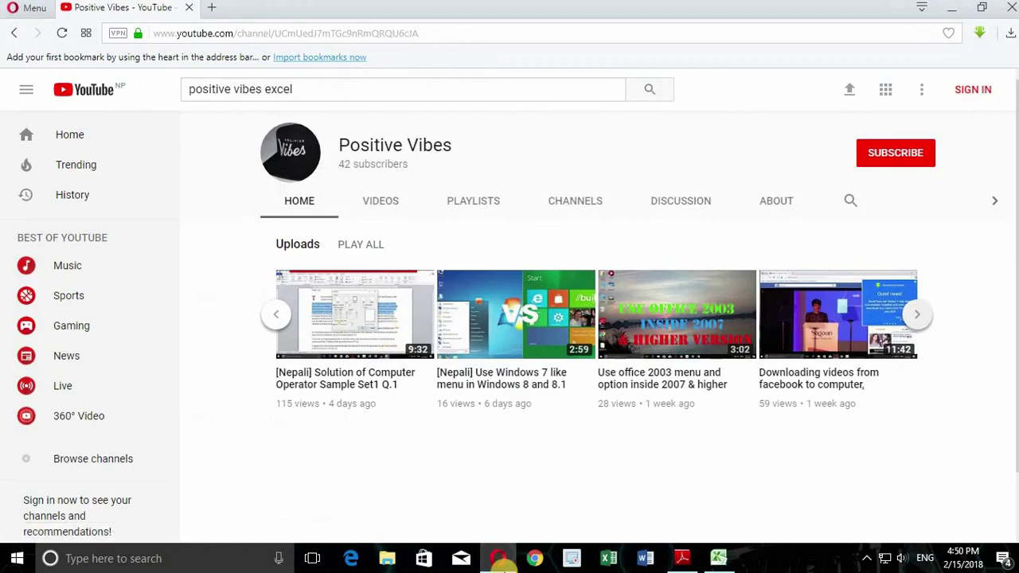
pyautogui.click(683, 560)
pyautogui.click(721, 562)
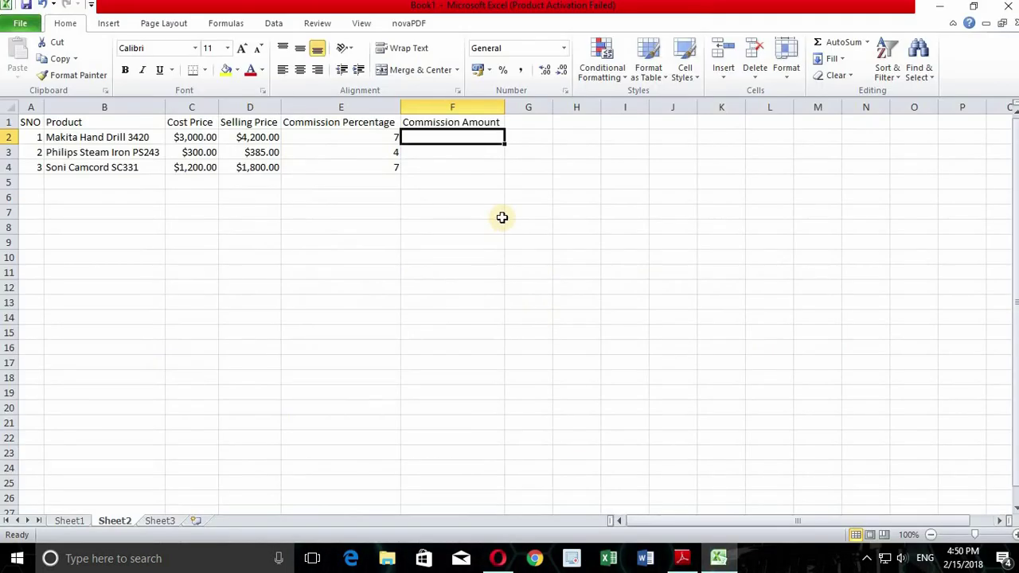
pyautogui.click(682, 559)
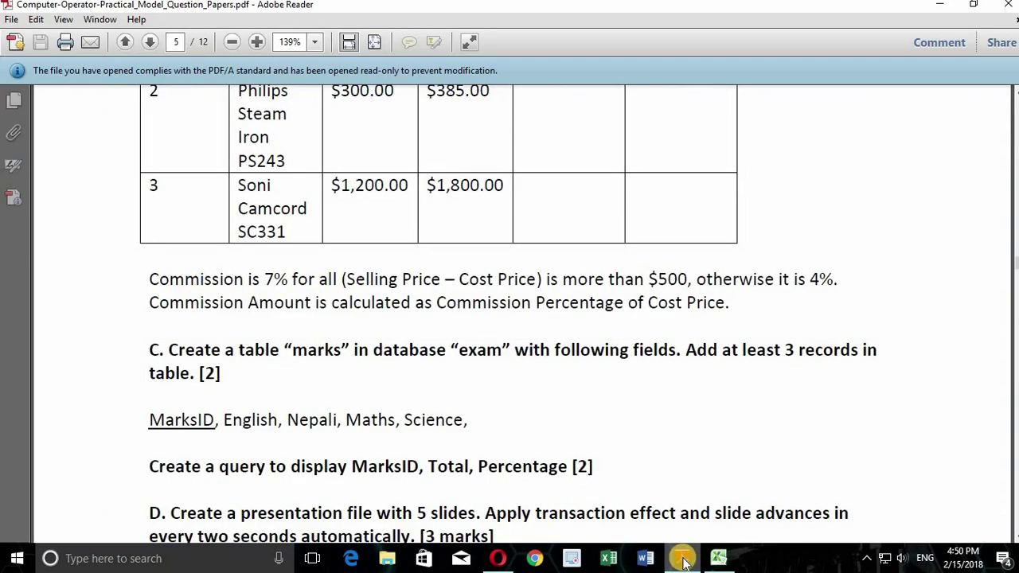
pyautogui.click(682, 560)
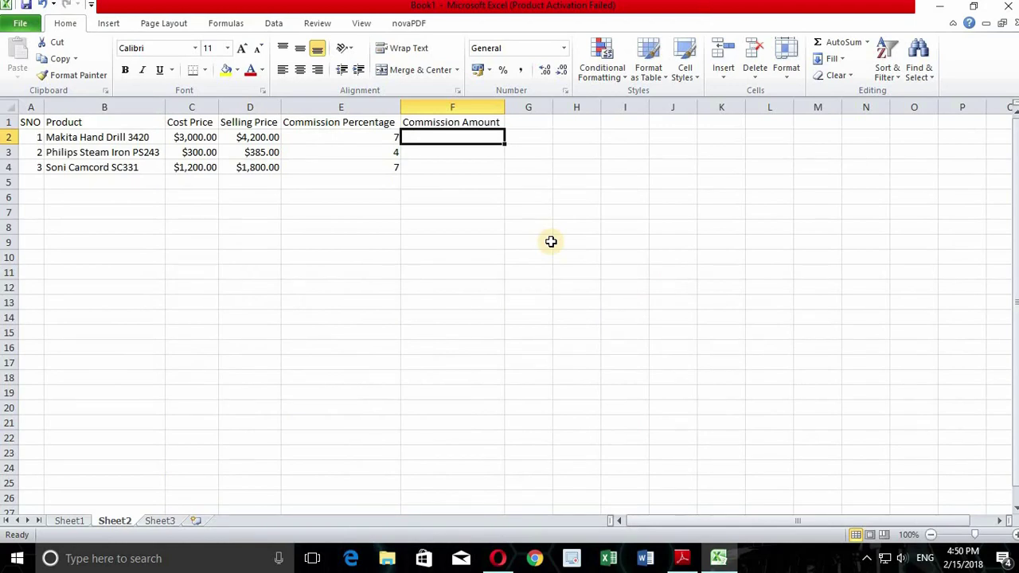
# Enter a C2-times-E2 commission amount formula in F2 and fill to F4, giving $210.00, $12.00, $84.00.
pyautogui.write('=')
pyautogui.click(200, 139)
pyautogui.write('*')
pyautogui.click(351, 137)
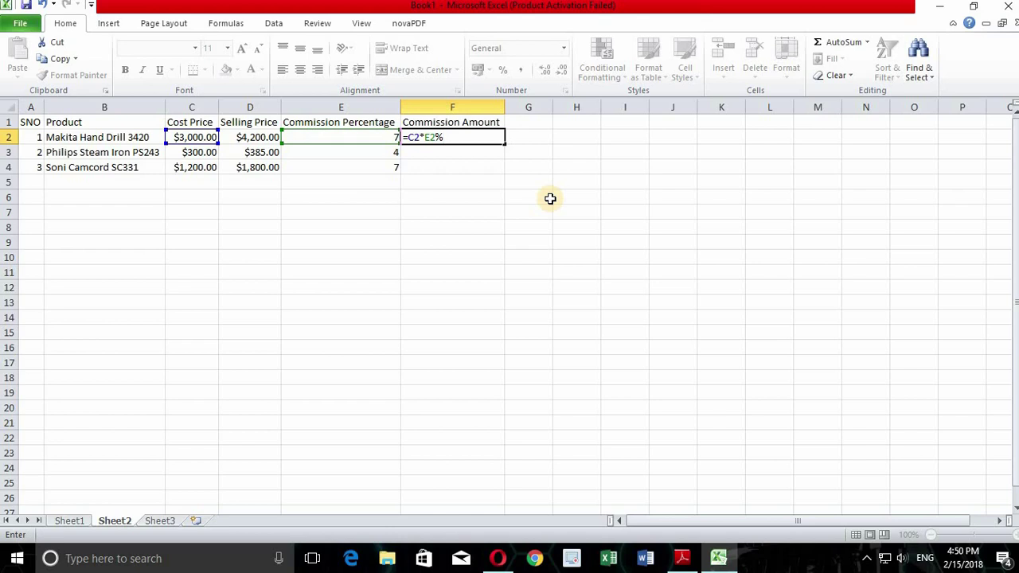
pyautogui.press('Return')
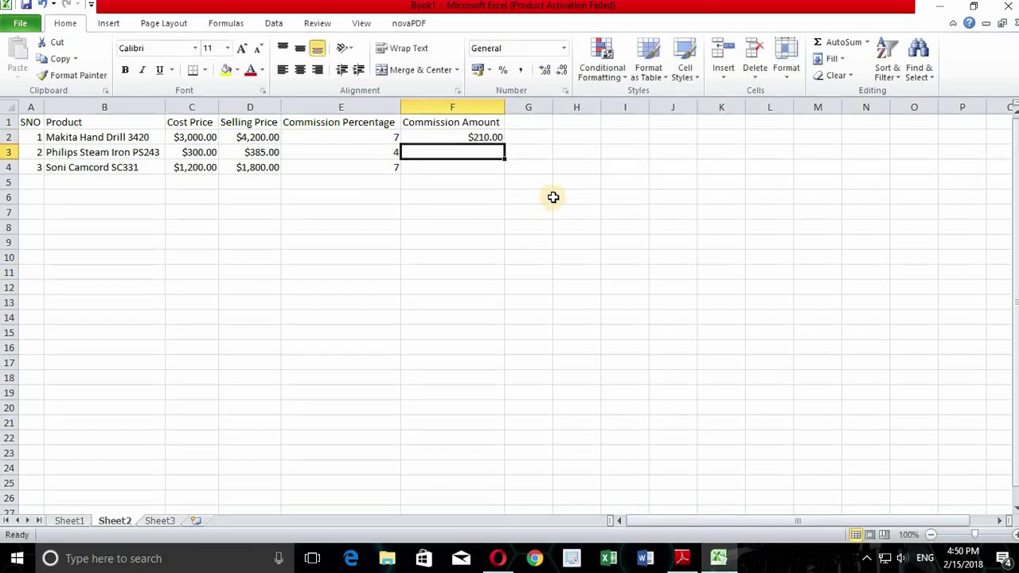
pyautogui.click(489, 138)
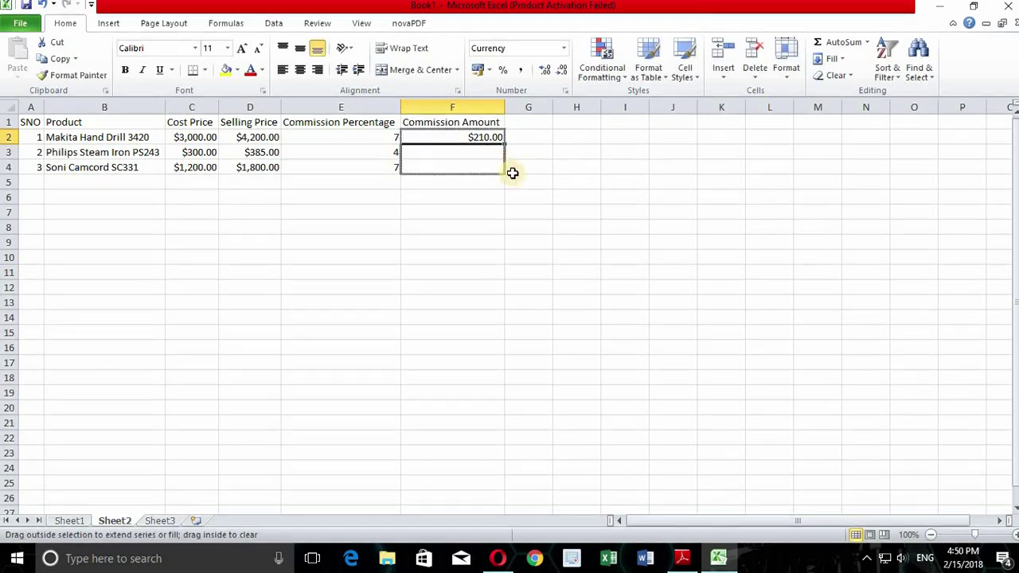
pyautogui.moveTo(505, 142); pyautogui.dragTo(510, 169)
pyautogui.click(582, 239)
pyautogui.click(462, 168)
pyautogui.click(688, 228)
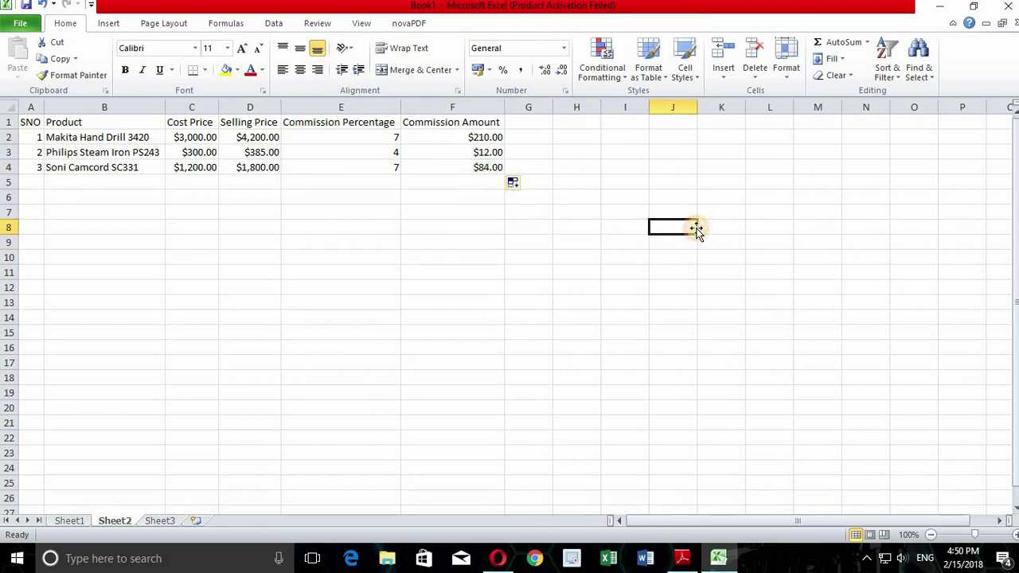
pyautogui.click(348, 230)
# Apply All Borders to the commission table A1:F4.
pyautogui.moveTo(30, 122); pyautogui.dragTo(470, 167)
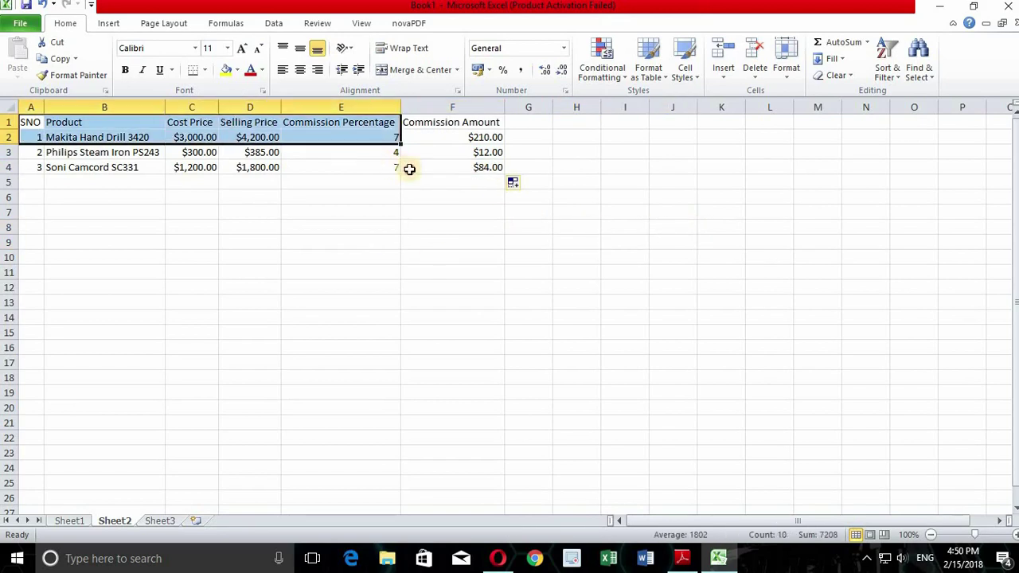
pyautogui.click(205, 69)
pyautogui.click(230, 190)
pyautogui.click(525, 256)
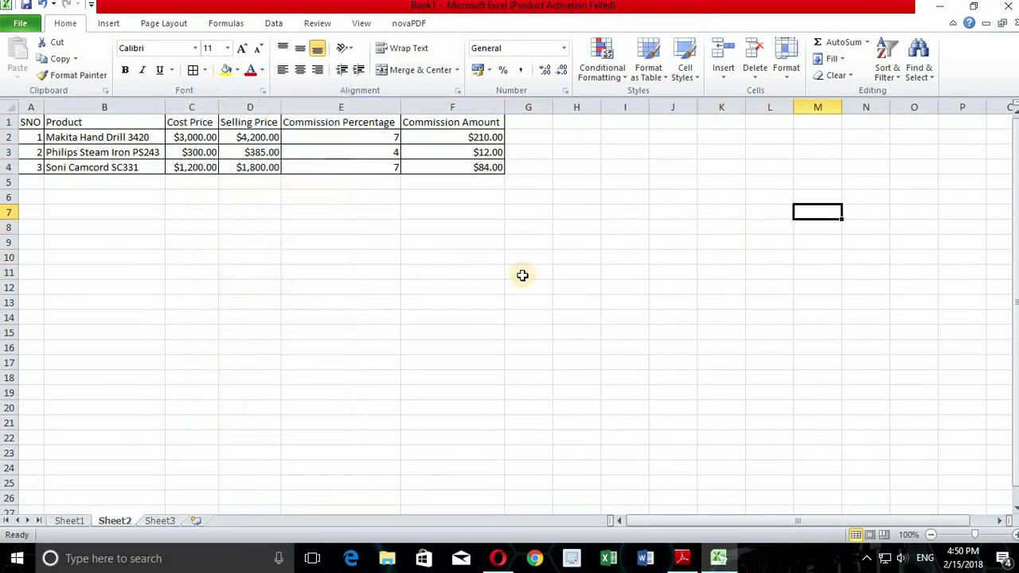
pyautogui.click(181, 312)
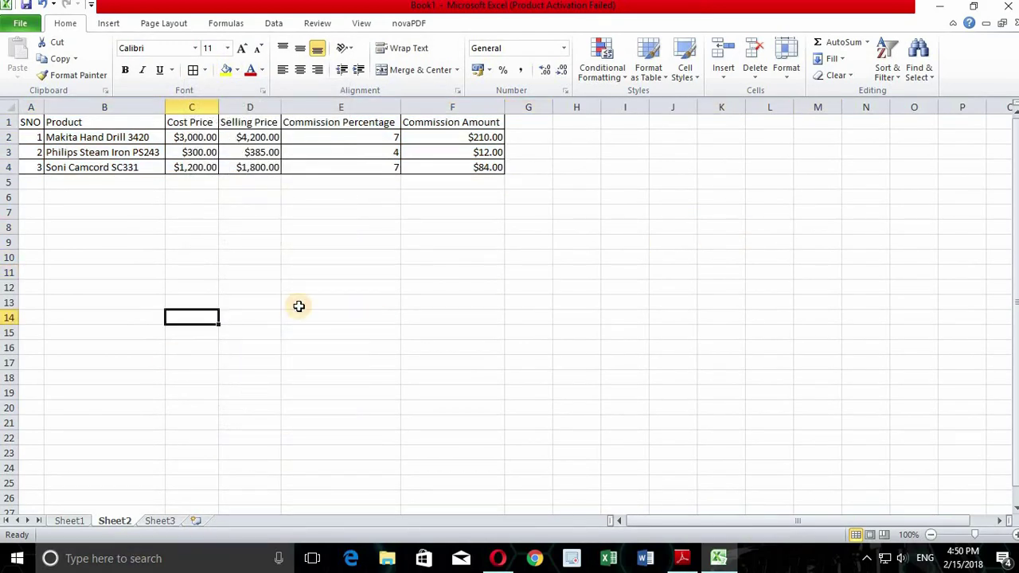
# Bring the question paper PDF forward and page through the commission task.
pyautogui.click(682, 558)
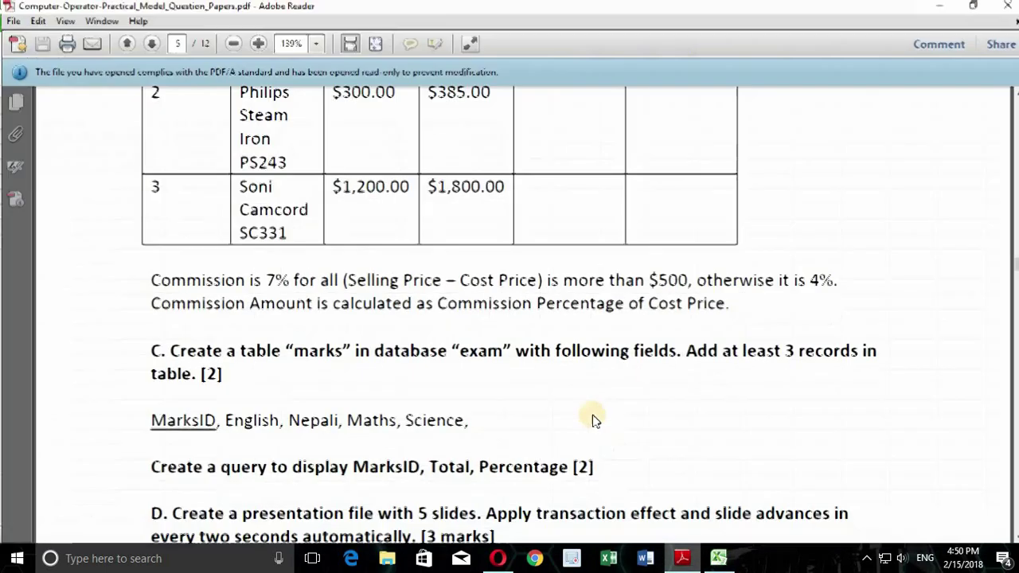
pyautogui.scroll(5, 362, 300)
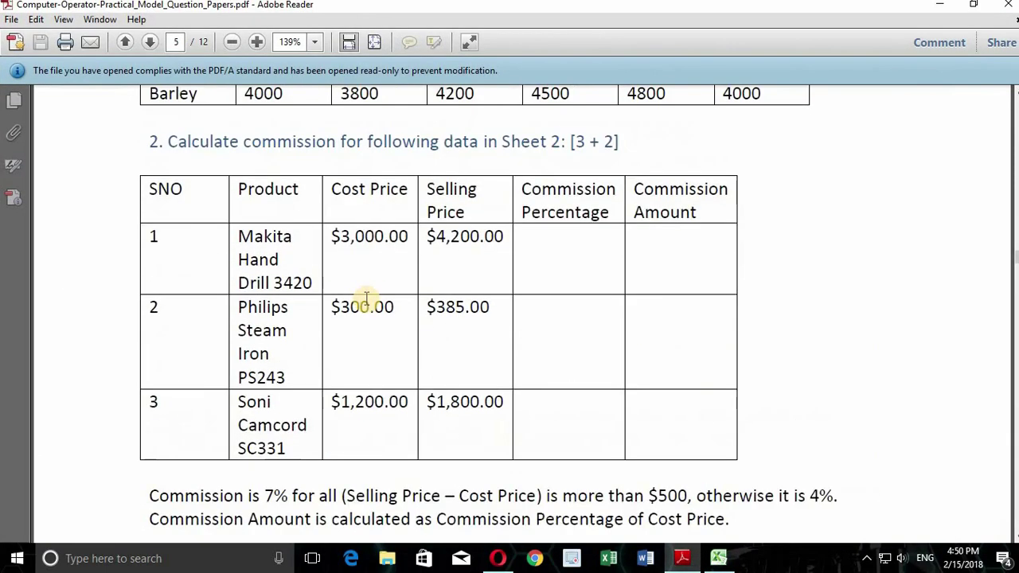
pyautogui.scroll(2, 366, 300)
pyautogui.moveTo(169, 213); pyautogui.dragTo(539, 260)
pyautogui.click(234, 233)
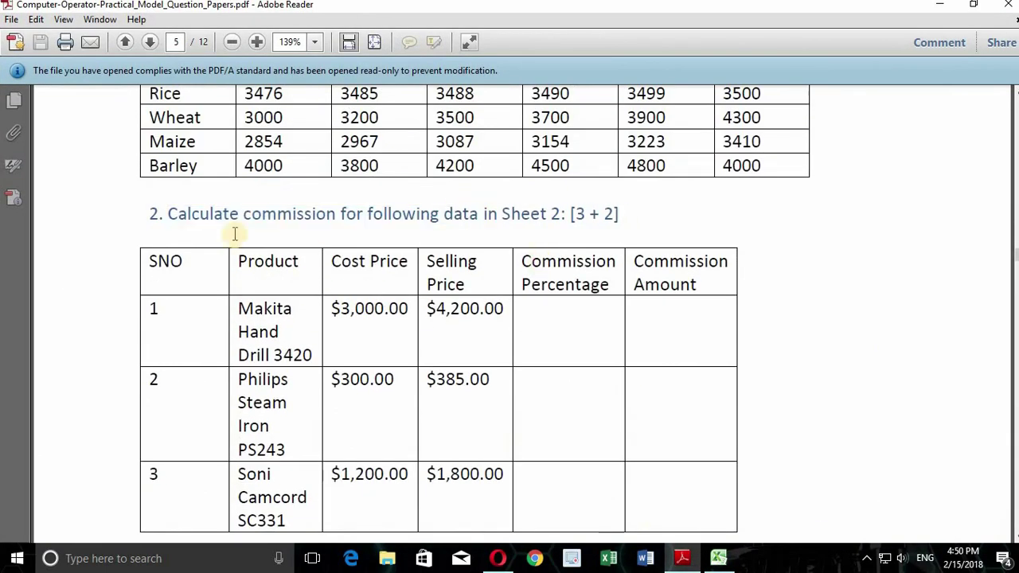
pyautogui.click(439, 214)
pyautogui.scroll(-2, 478, 263)
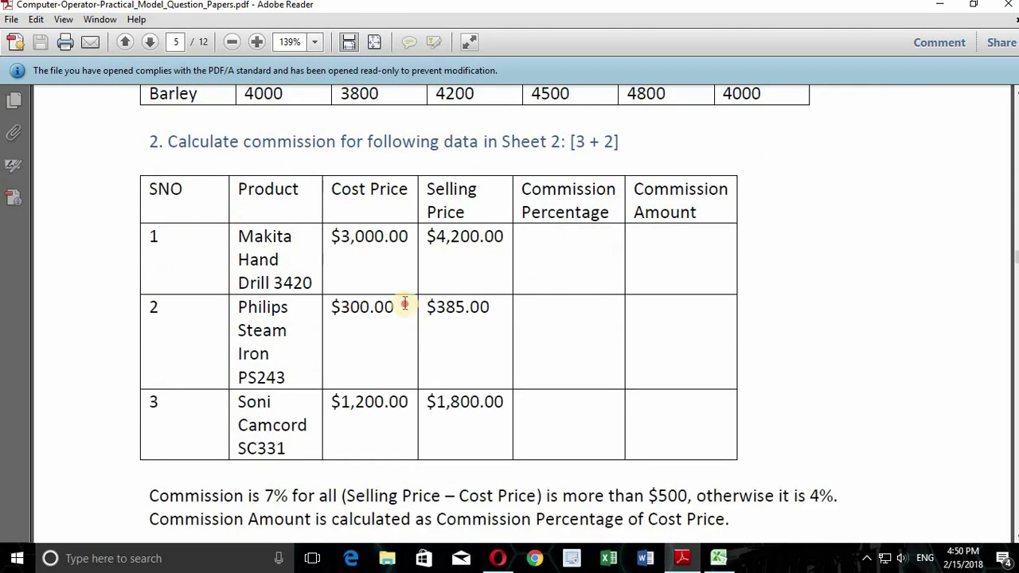
pyautogui.scroll(-1, 725, 433)
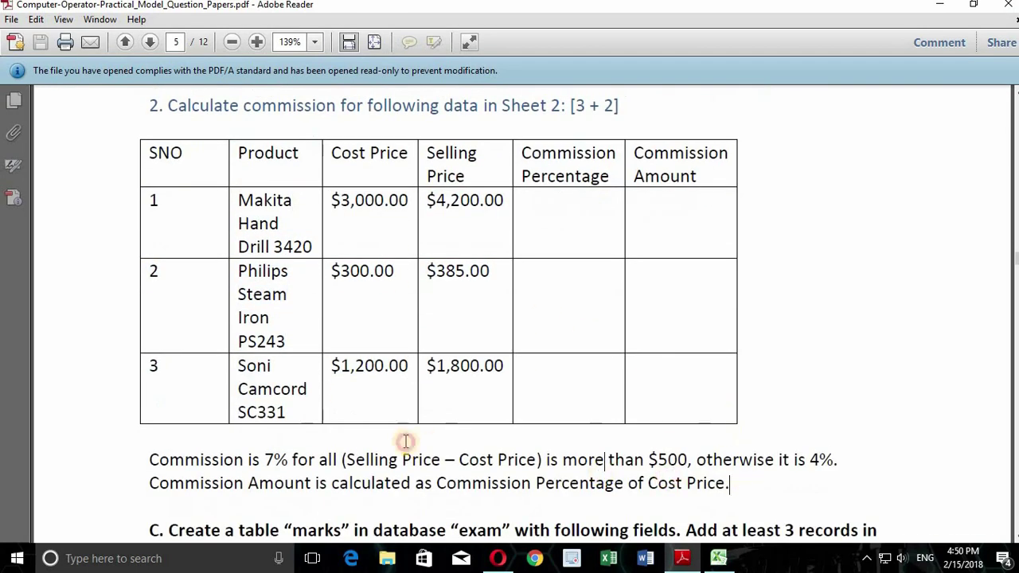
pyautogui.scroll(2, 478, 345)
pyautogui.scroll(4, 477, 346)
pyautogui.scroll(1, 251, 247)
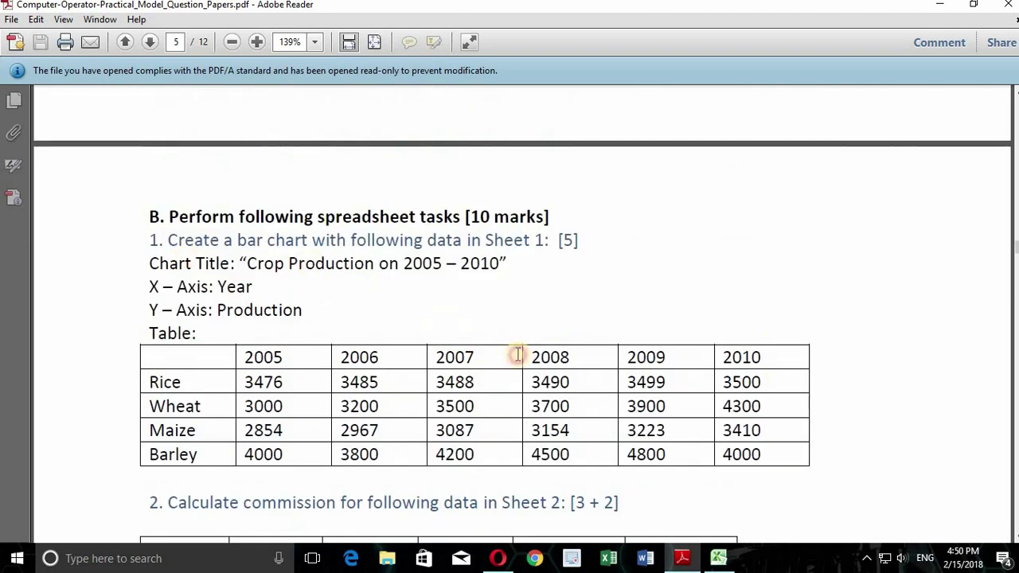
pyautogui.scroll(-3, 582, 398)
pyautogui.scroll(-1, 585, 406)
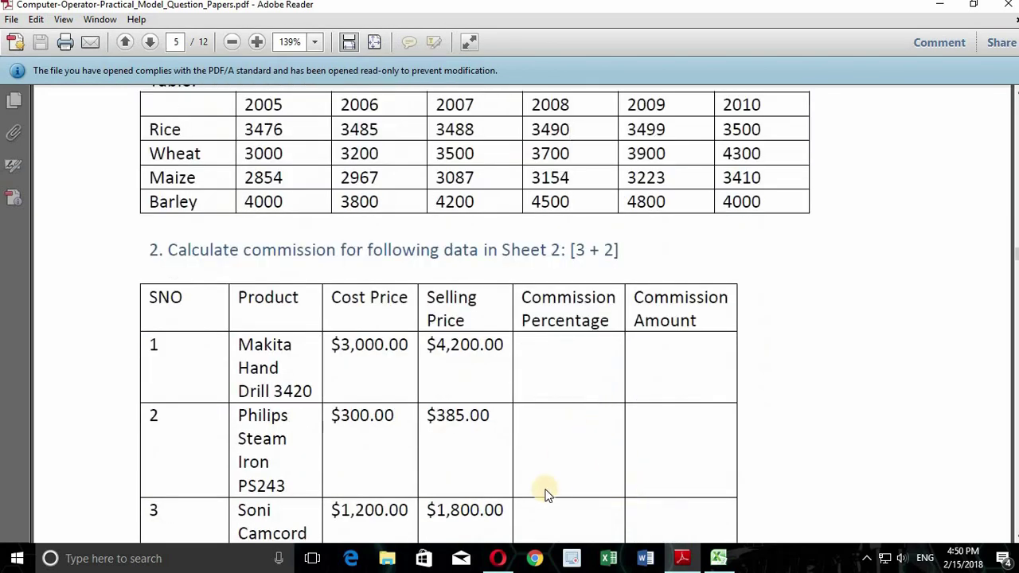
# Review the bar-chart task in the PDF, then return to the Excel workbook.
pyautogui.scroll(2, 541, 432)
pyautogui.scroll(2, 542, 432)
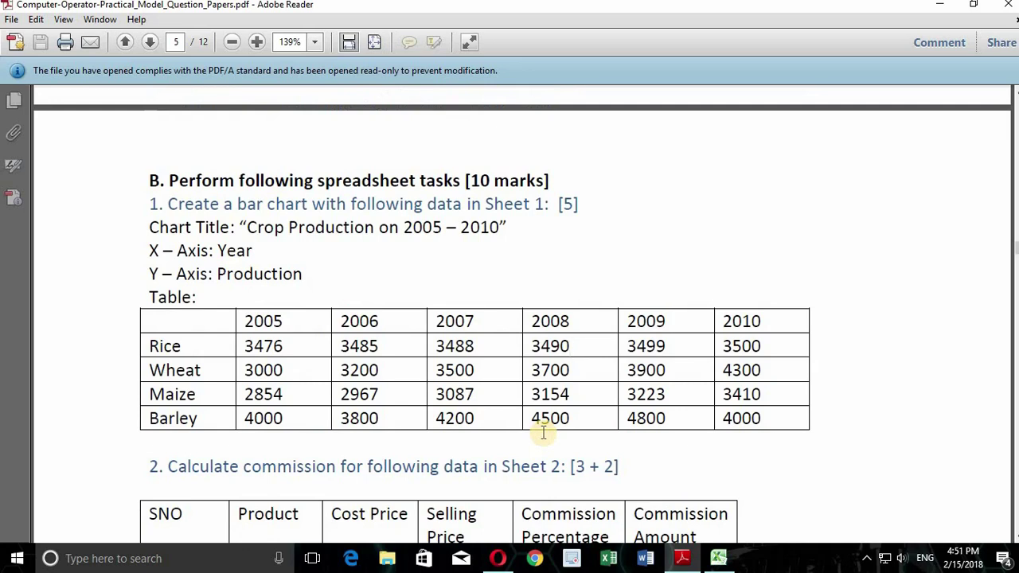
pyautogui.scroll(3, 550, 426)
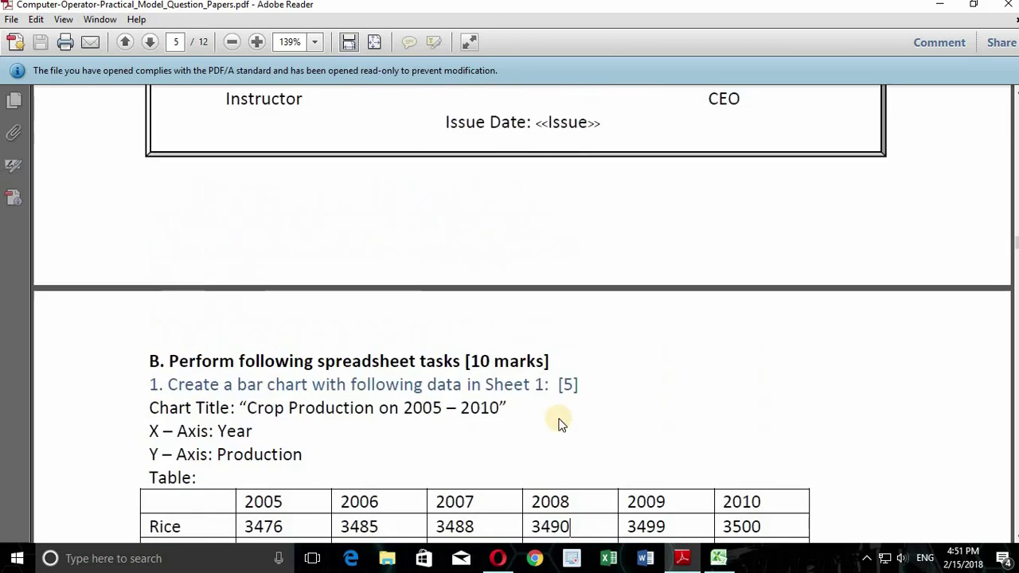
pyautogui.scroll(5, 486, 432)
pyautogui.scroll(4, 663, 491)
pyautogui.moveTo(438, 259); pyautogui.dragTo(537, 266)
pyautogui.click(689, 321)
pyautogui.scroll(1, 704, 446)
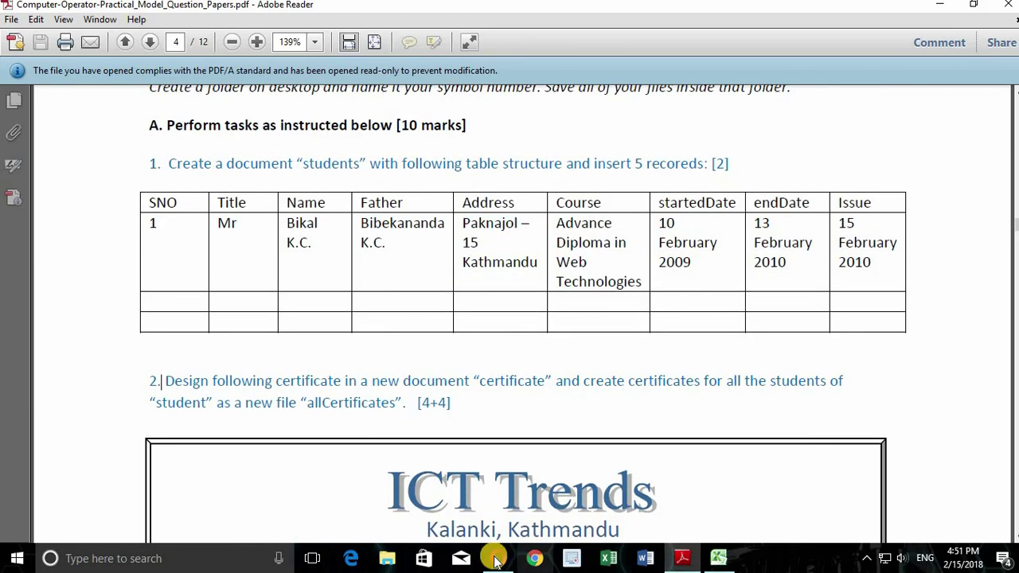
pyautogui.scroll(3, 557, 302)
pyautogui.scroll(-4, 587, 270)
pyautogui.scroll(-4, 583, 311)
pyautogui.scroll(-3, 578, 329)
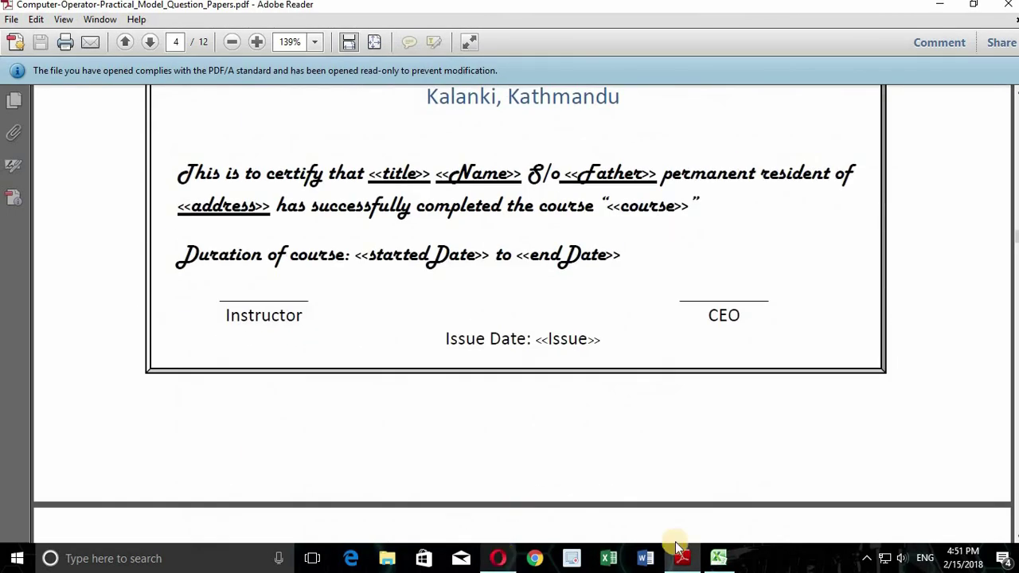
pyautogui.click(719, 556)
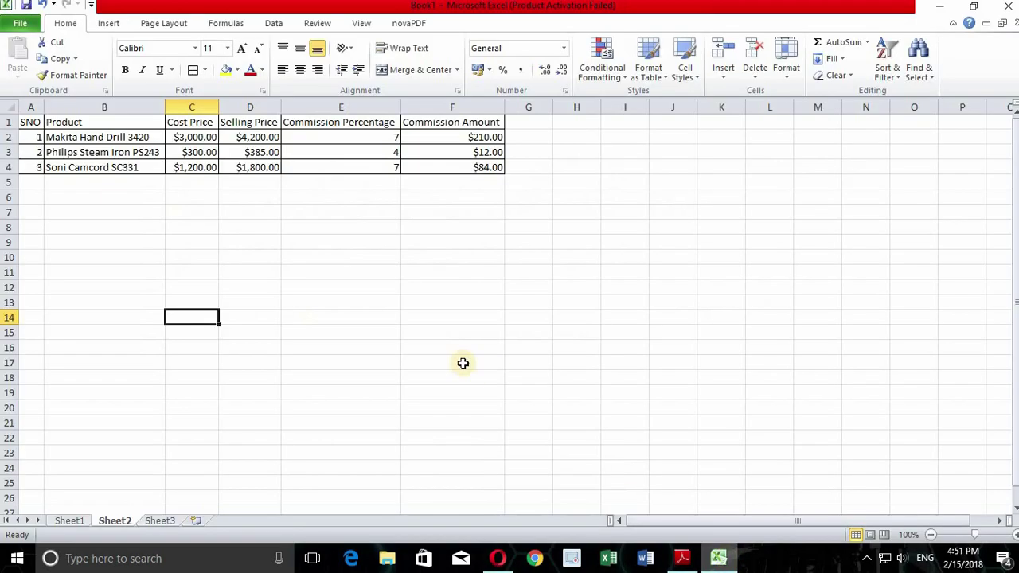
# Save the workbook as 'Excel Set 2 B.xlsx' in the Desktop folder 1234567.
pyautogui.click(68, 521)
pyautogui.click(115, 521)
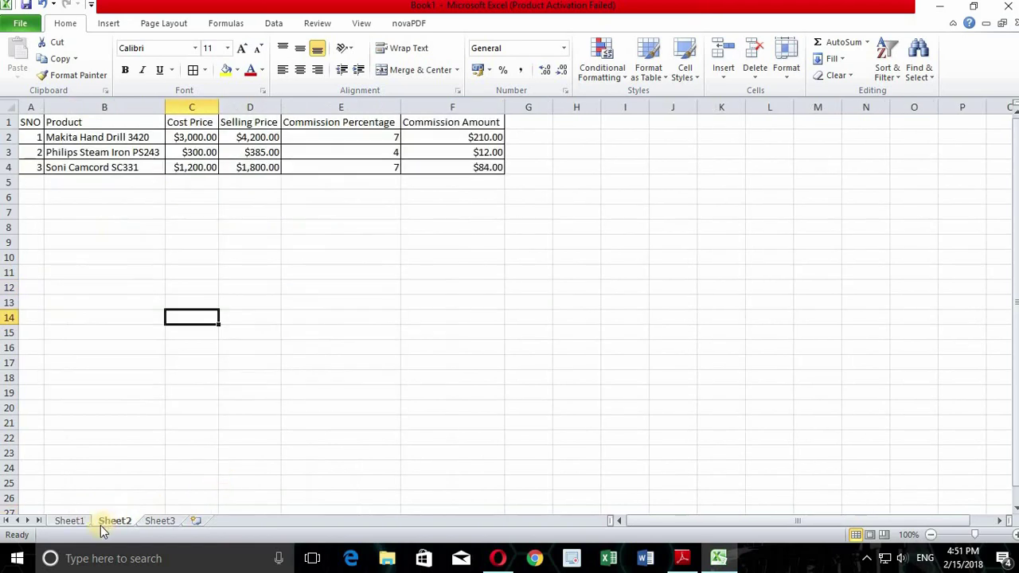
pyautogui.click(72, 521)
pyautogui.click(514, 317)
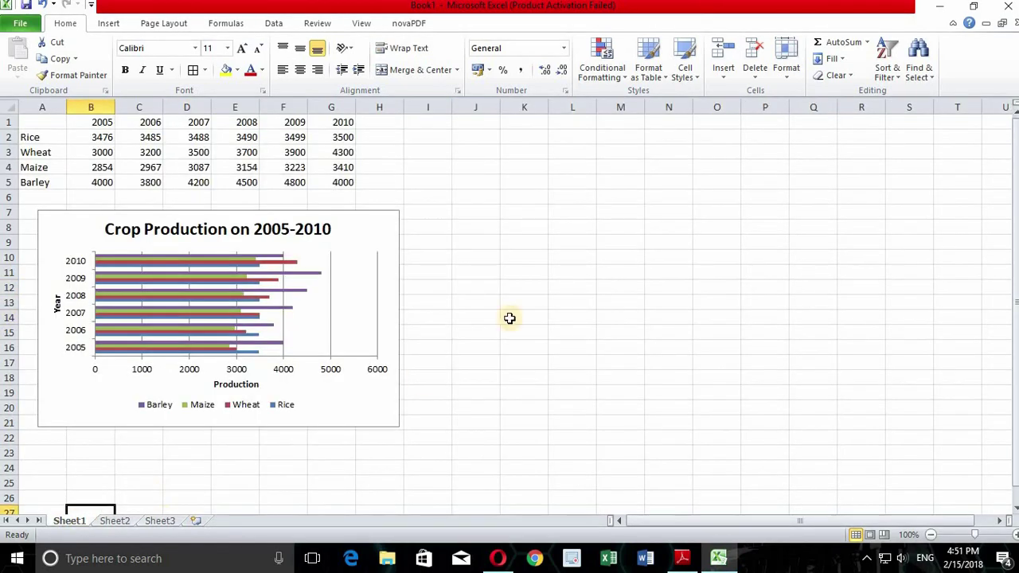
pyautogui.click(20, 23)
pyautogui.click(35, 66)
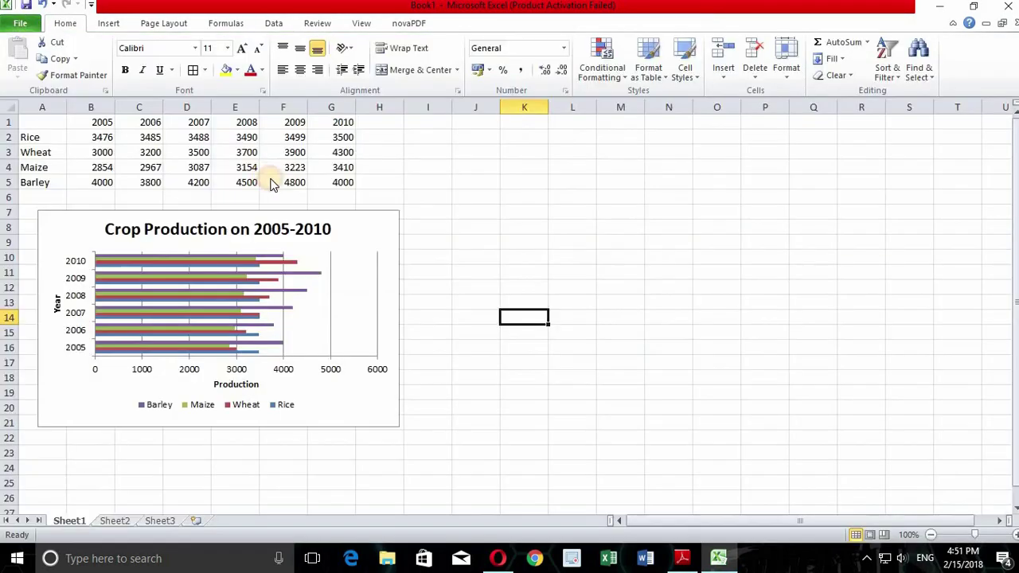
pyautogui.click(64, 101)
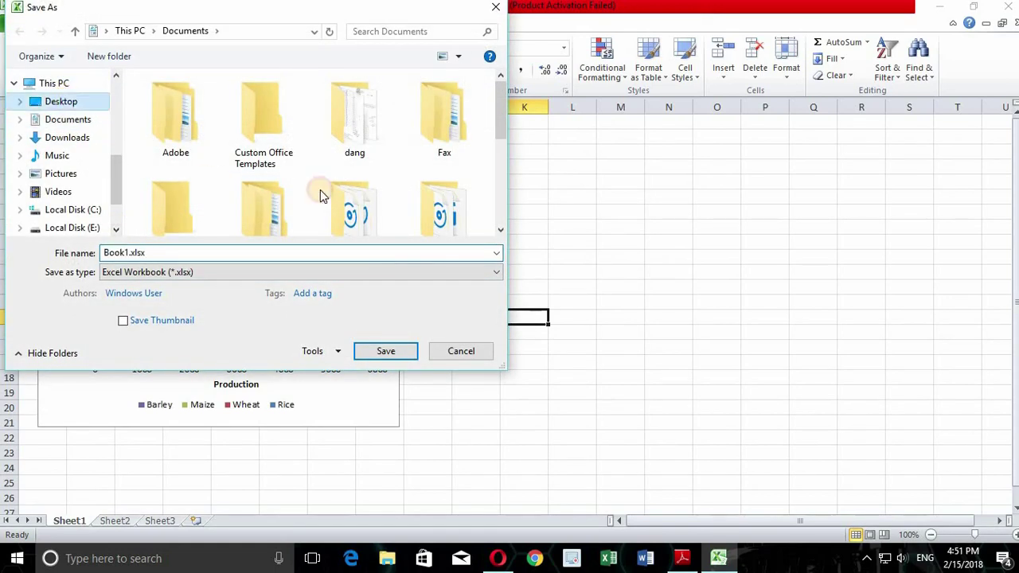
pyautogui.click(185, 139)
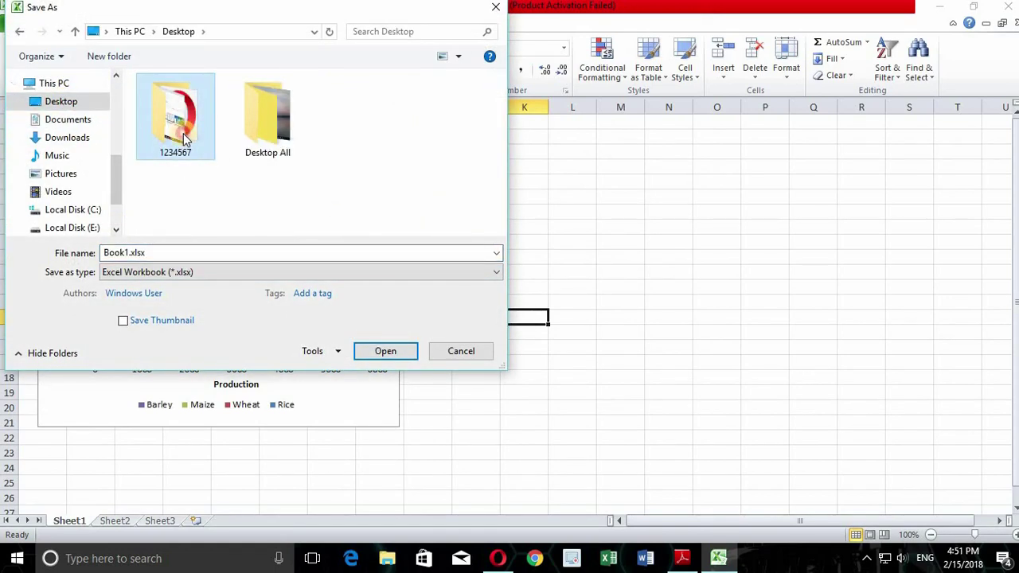
pyautogui.doubleClick(185, 139)
pyautogui.doubleClick(159, 252)
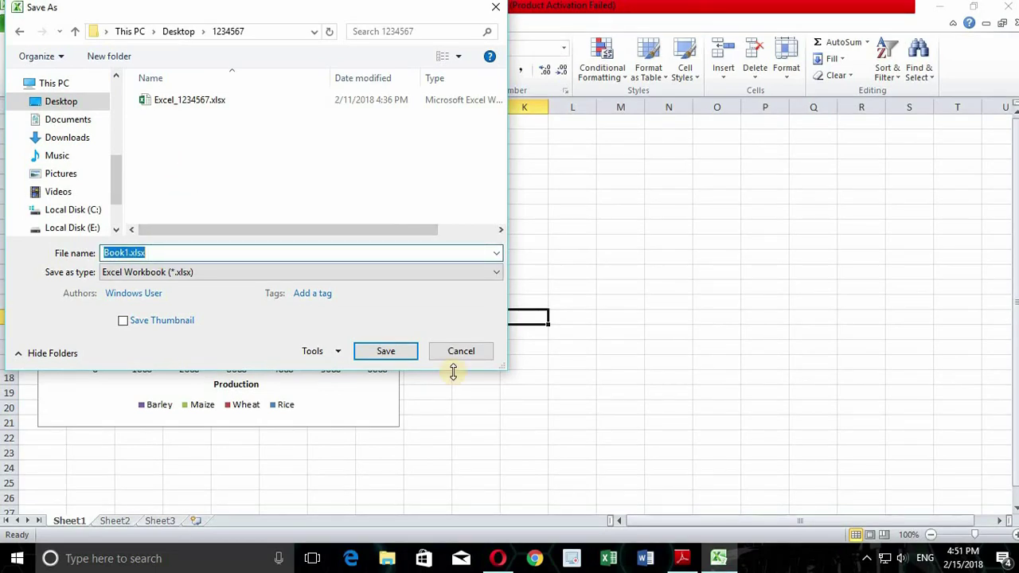
pyautogui.write('E')
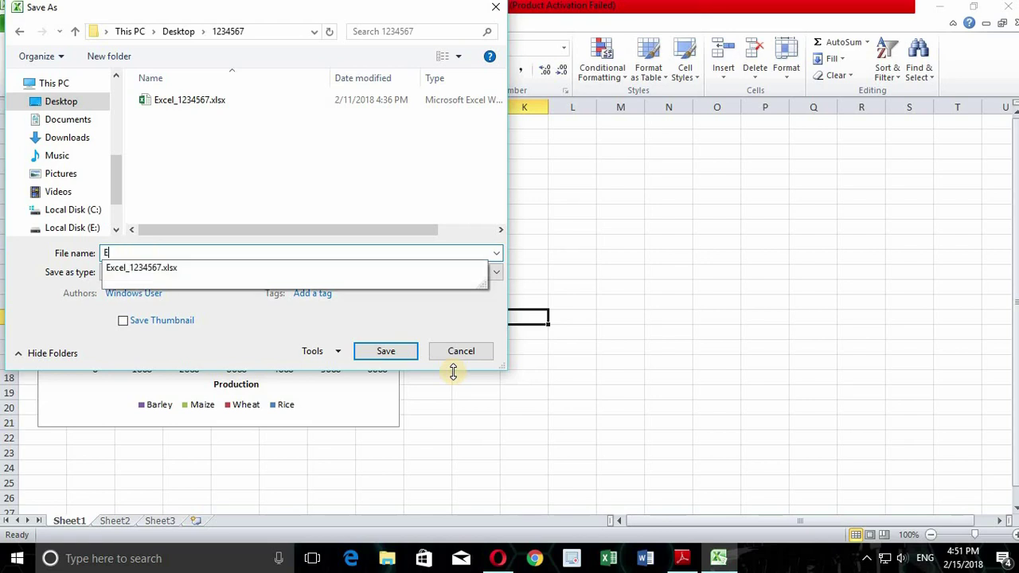
pyautogui.write('xcel Set 2 B')
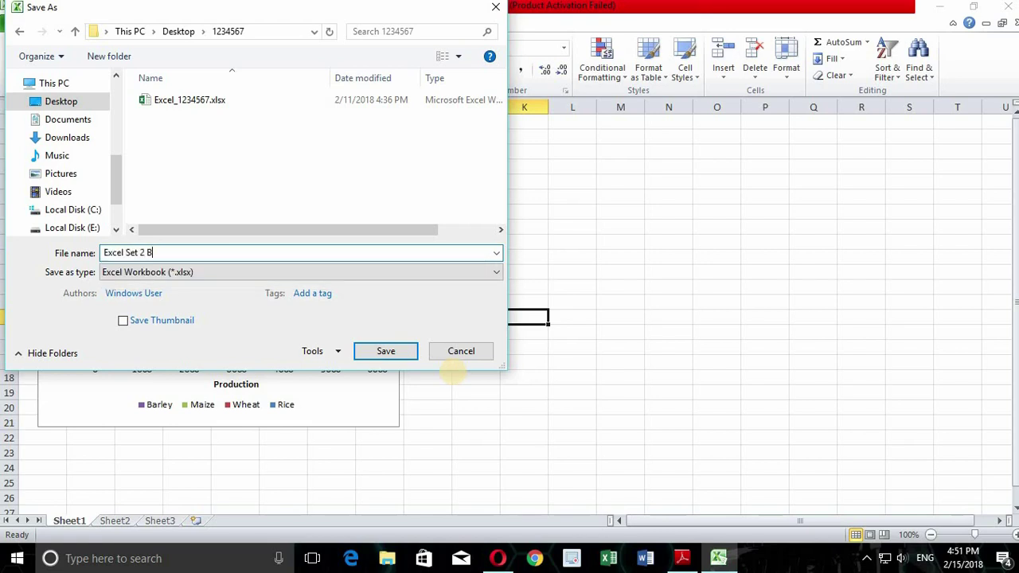
pyautogui.click(405, 352)
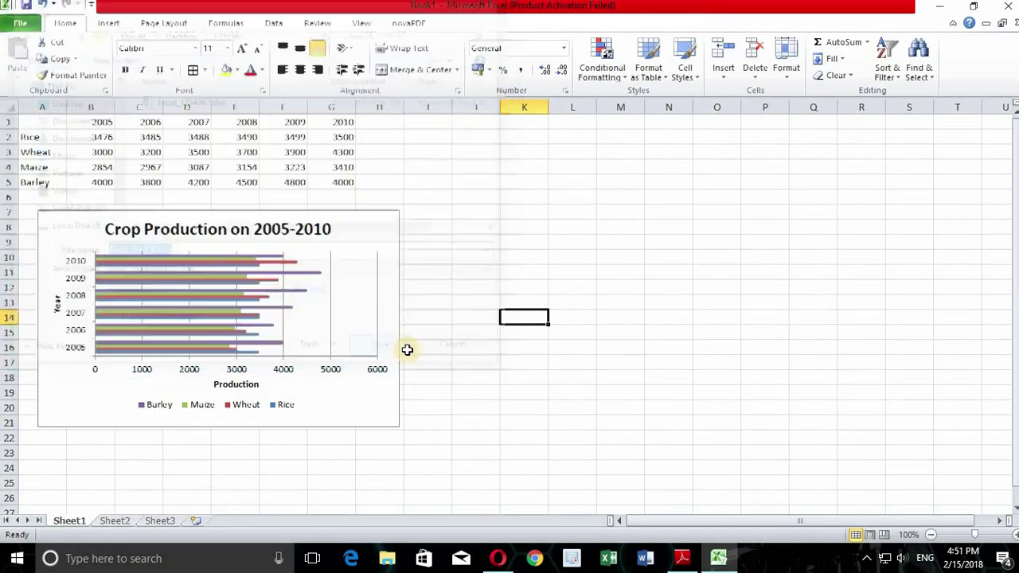
# Apply All Borders to the Sheet1 crop table A1:G5.
pyautogui.click(117, 522)
pyautogui.click(90, 521)
pyautogui.click(520, 349)
pyautogui.click(525, 195)
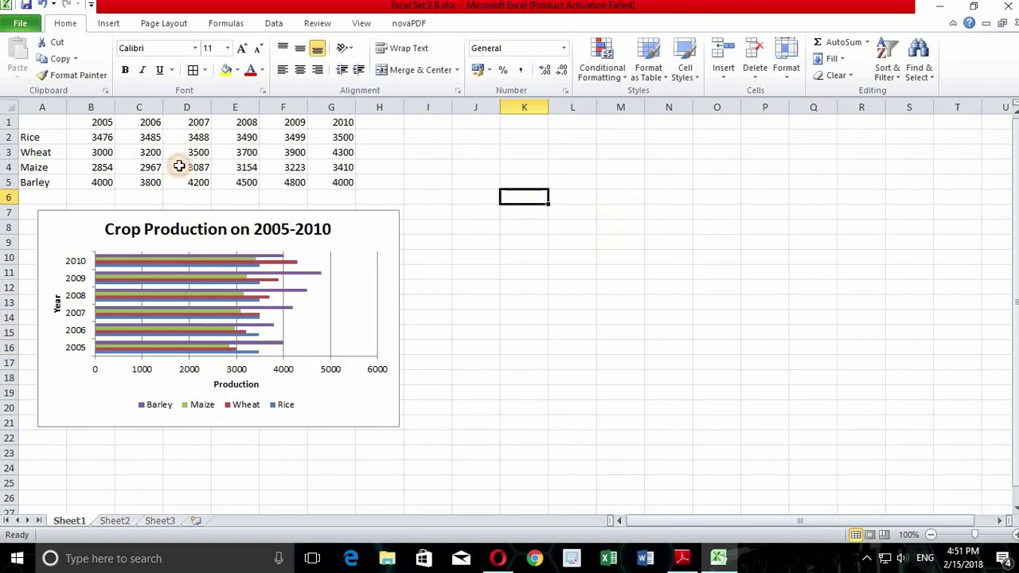
pyautogui.moveTo(47, 125)
pyautogui.mouseDown()
pyautogui.moveTo(356, 184)
pyautogui.moveTo(342, 183)
pyautogui.mouseUp()
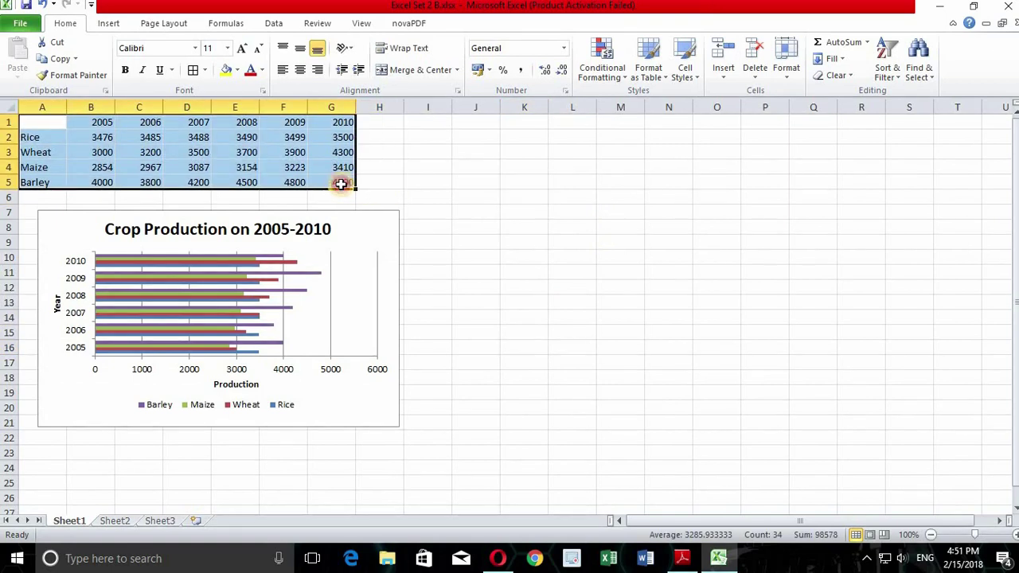
pyautogui.click(193, 70)
pyautogui.click(625, 301)
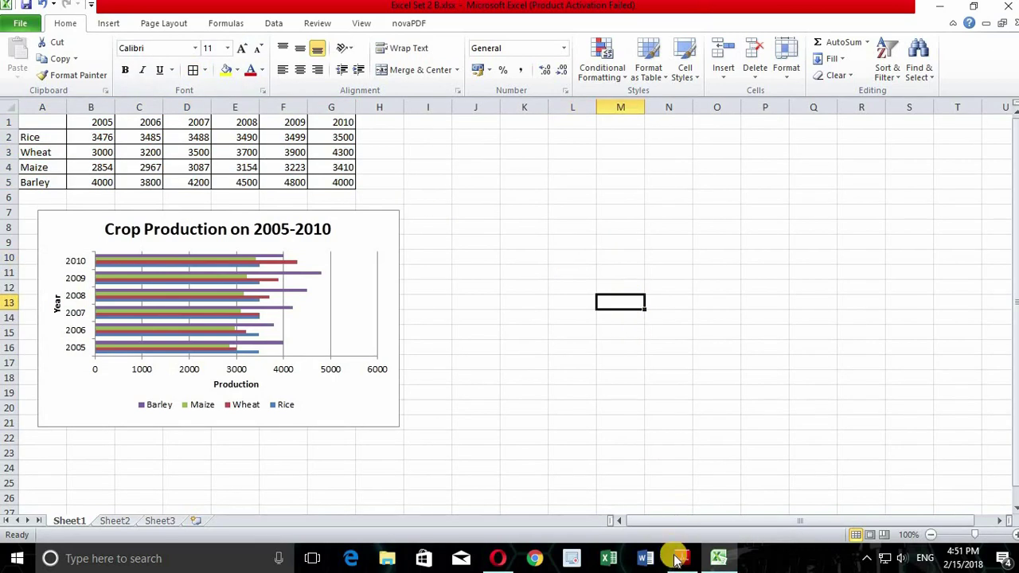
pyautogui.moveTo(508, 564)
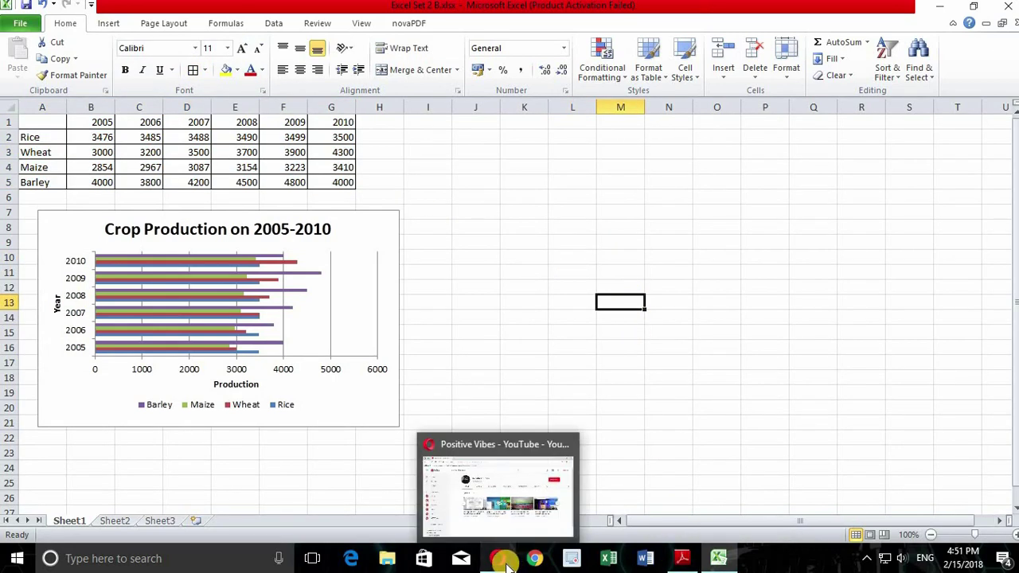
# Bring Opera's Positive Vibes YouTube channel page in front of Excel.
pyautogui.click(505, 562)
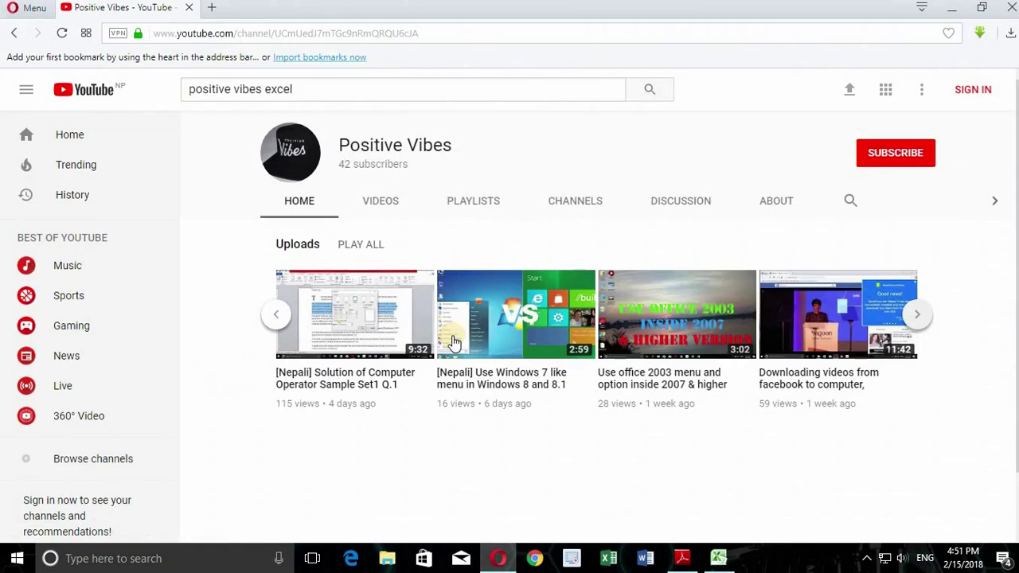